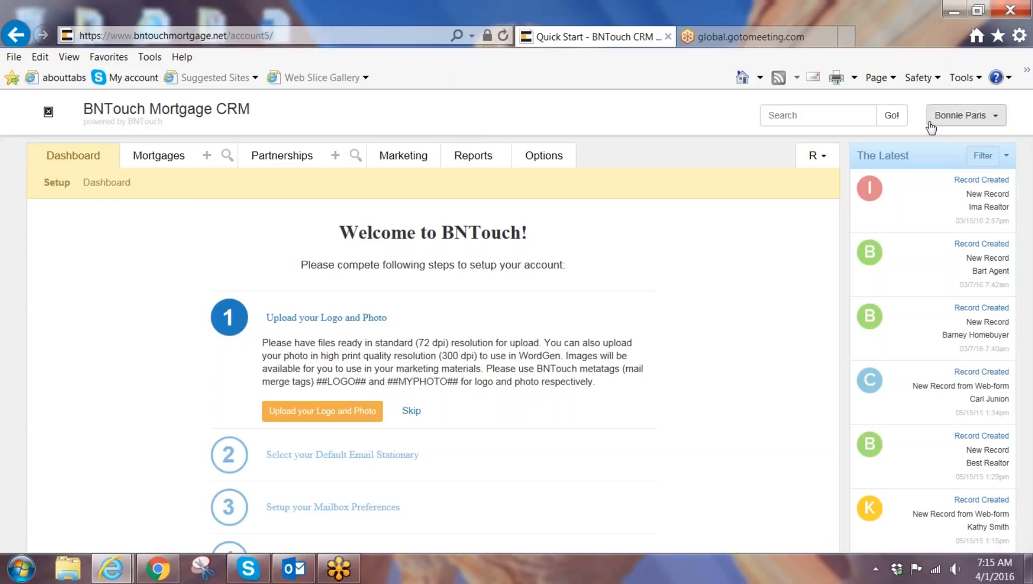
# Step: Open the setup step for uploading the logo and photo, and review the personal information form down to the office contact fields
pyautogui.click(336, 417)
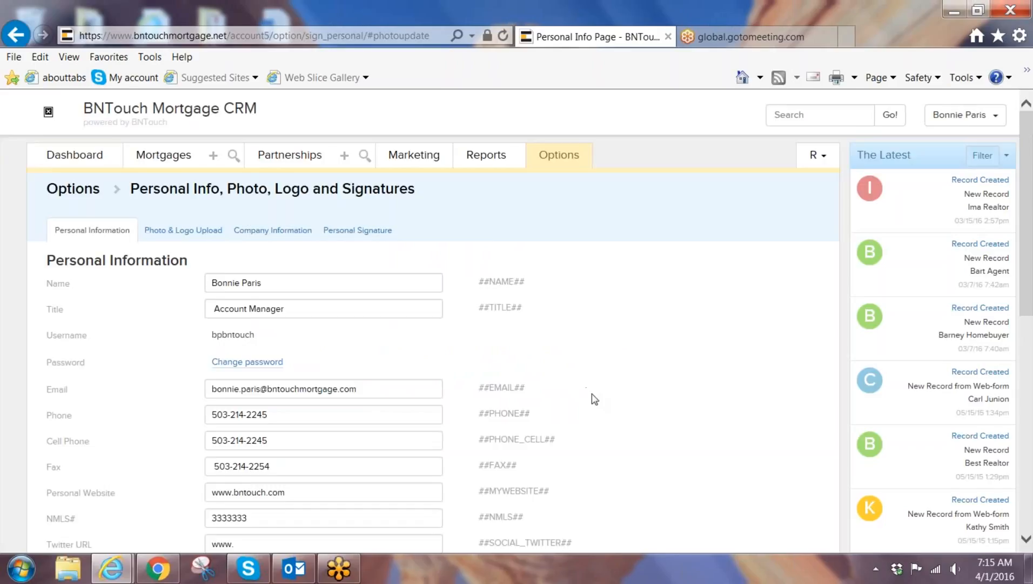
pyautogui.scroll(-2, 591, 396)
pyautogui.scroll(1, 593, 397)
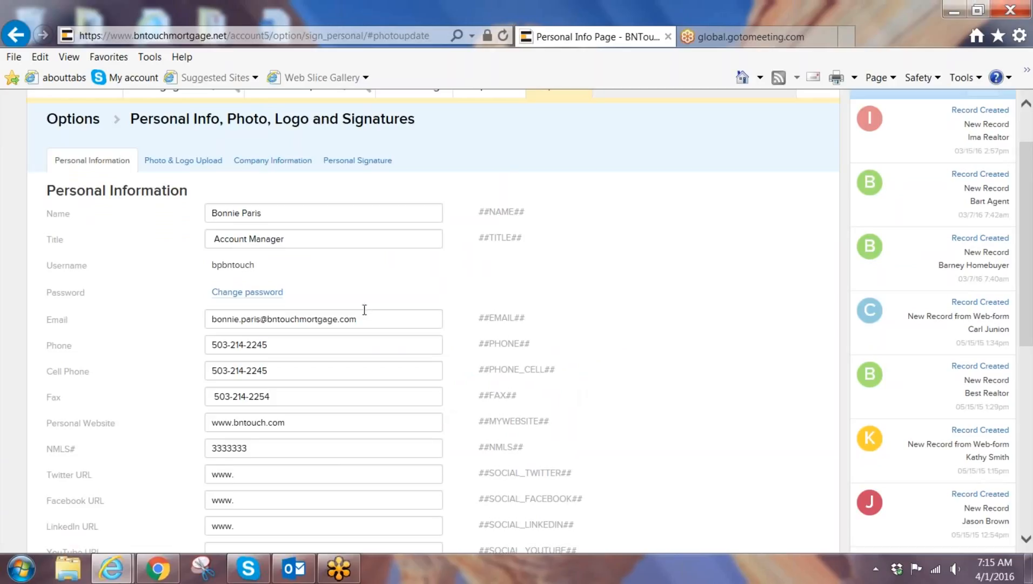
pyautogui.scroll(-2, 342, 314)
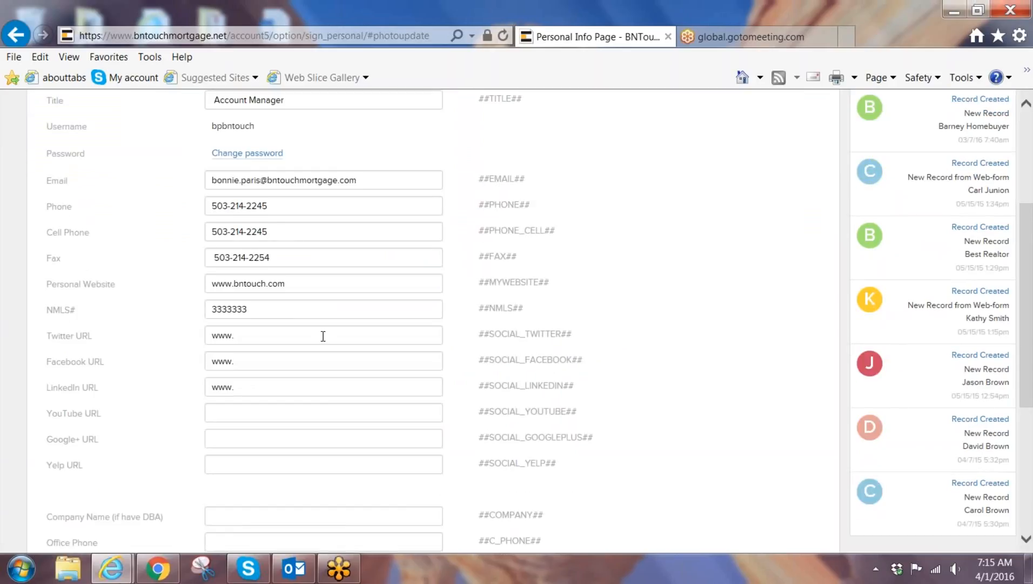
pyautogui.moveTo(277, 309); pyautogui.dragTo(209, 309)
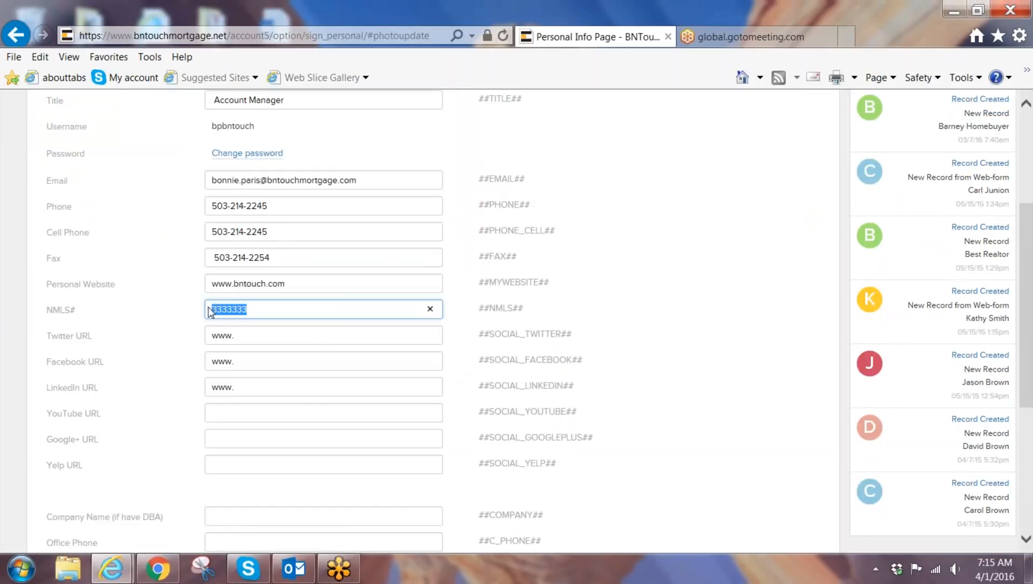
pyautogui.click(275, 255)
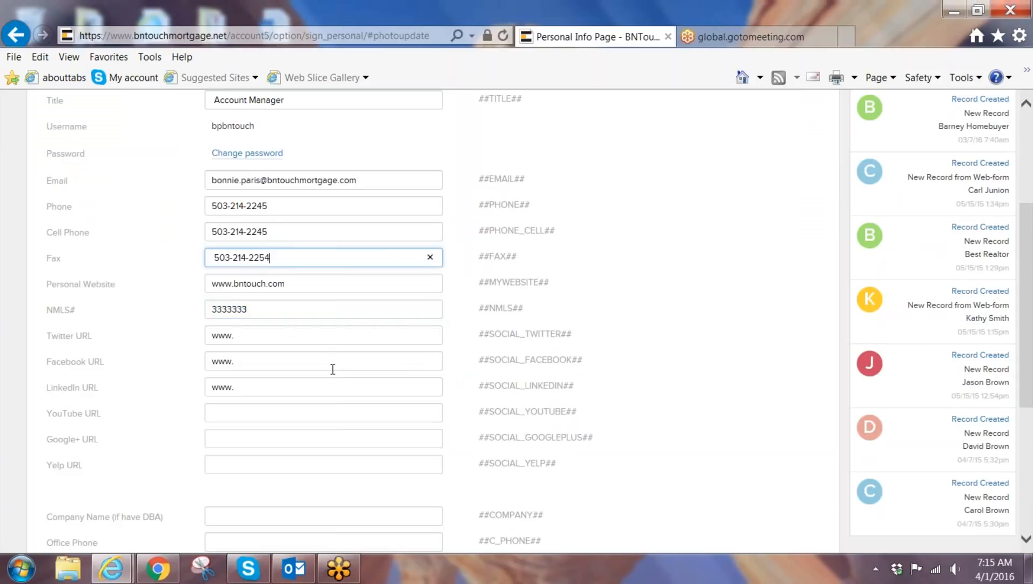
pyautogui.scroll(-4, 332, 369)
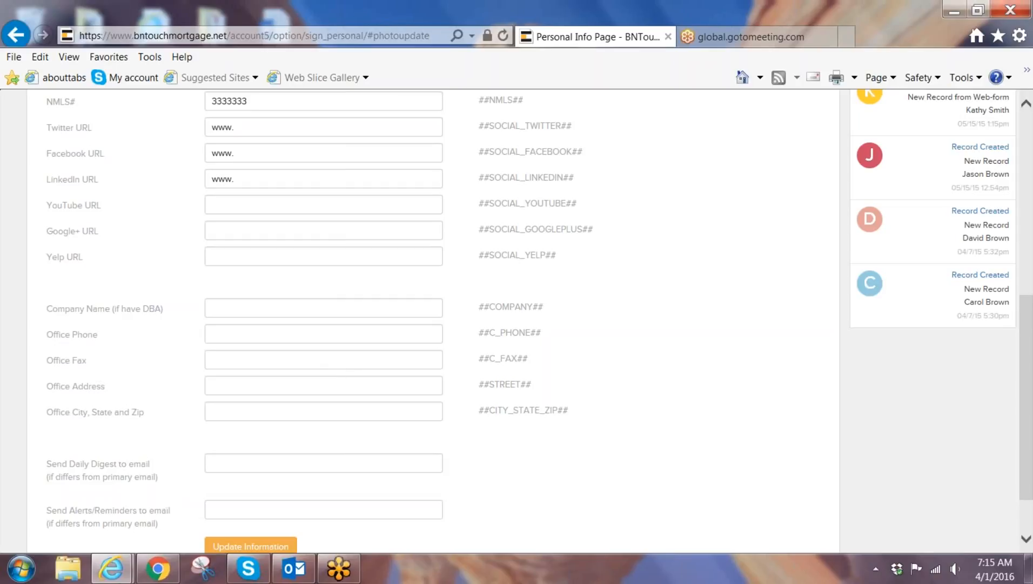
pyautogui.click(247, 307)
pyautogui.click(244, 337)
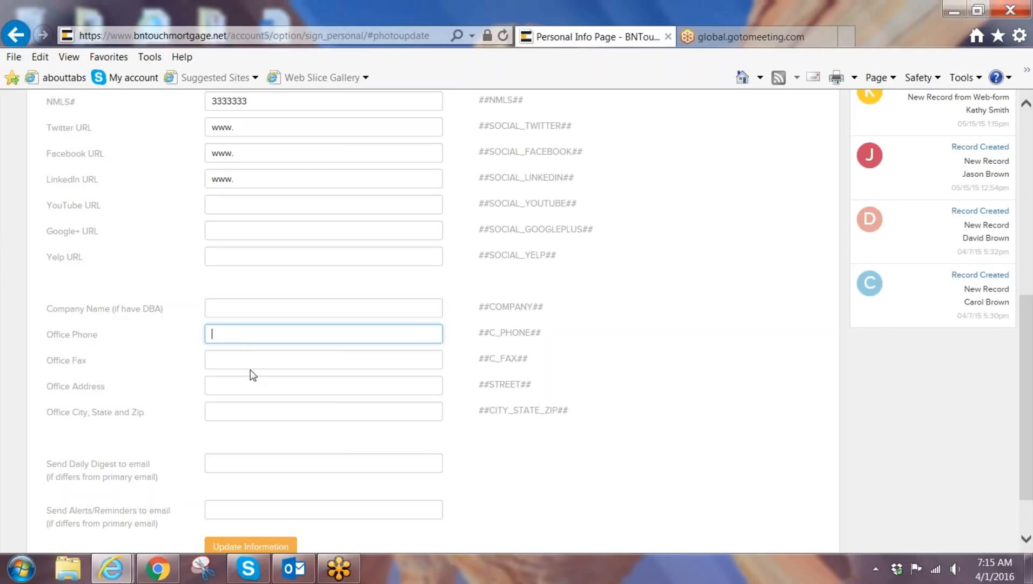
pyautogui.scroll(8, 253, 375)
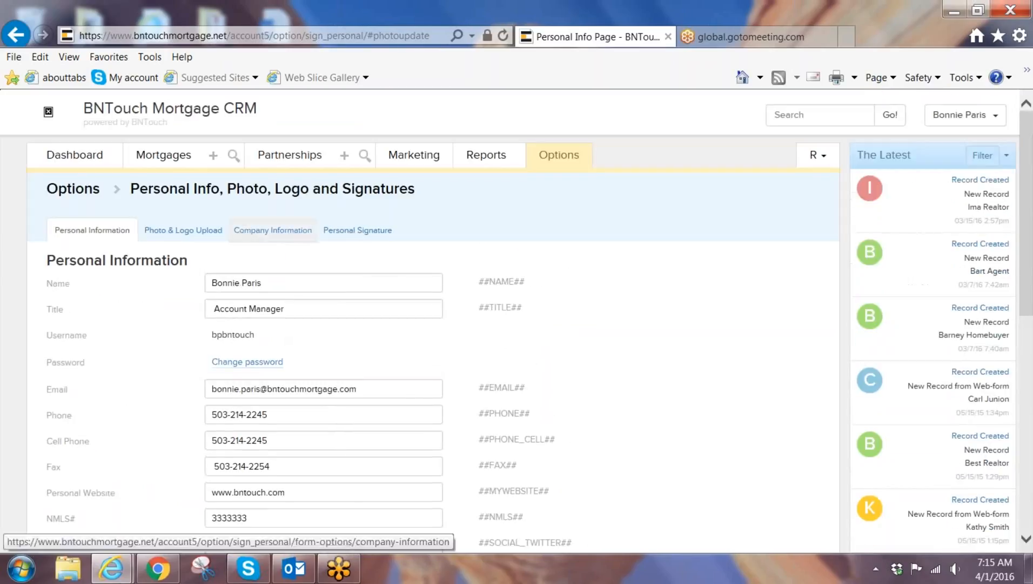
# Step: Examine the company information details and the company name in the page header
pyautogui.click(286, 237)
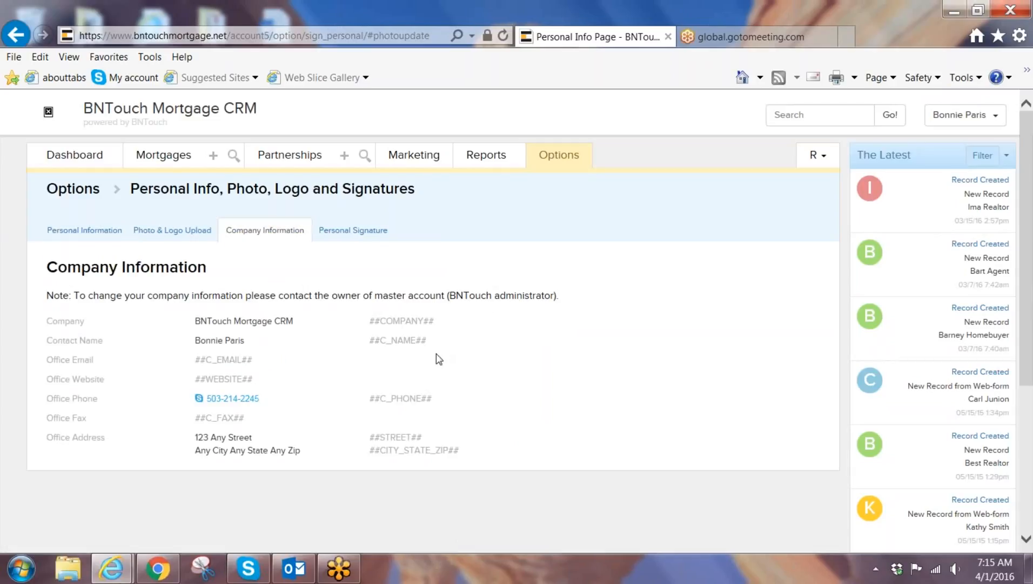
pyautogui.moveTo(318, 457); pyautogui.dragTo(198, 324)
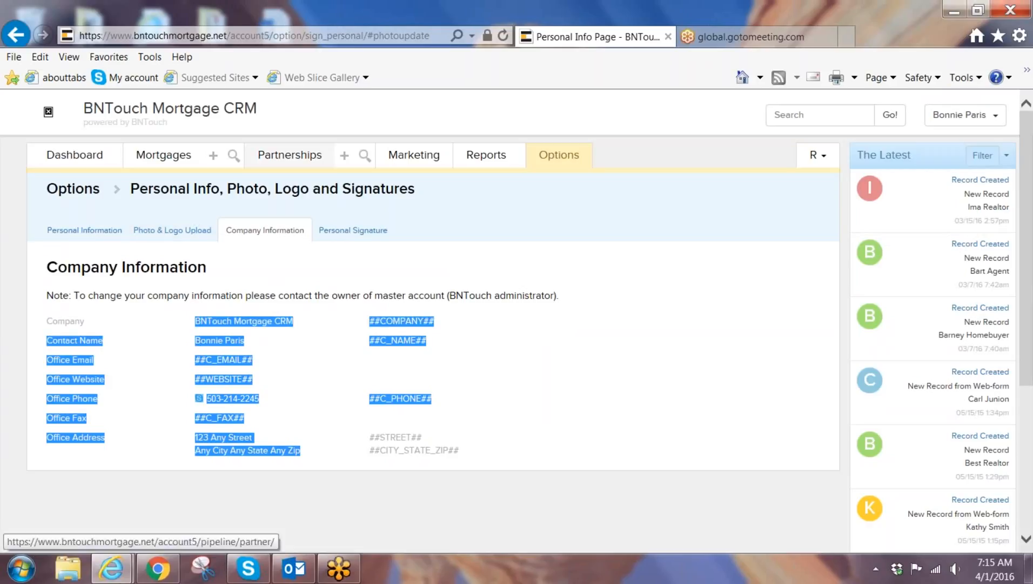
pyautogui.moveTo(257, 108); pyautogui.dragTo(116, 109)
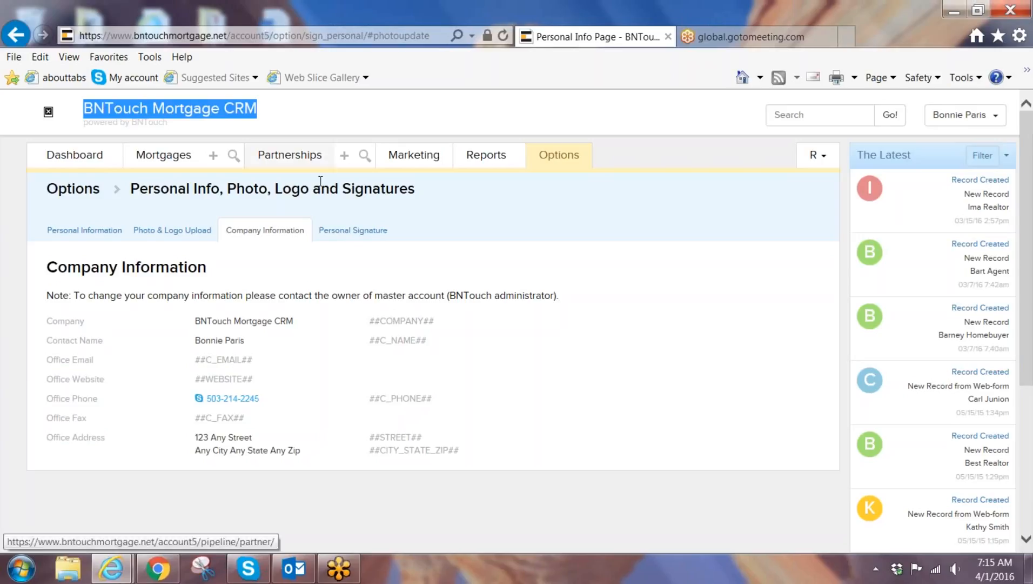
pyautogui.click(470, 236)
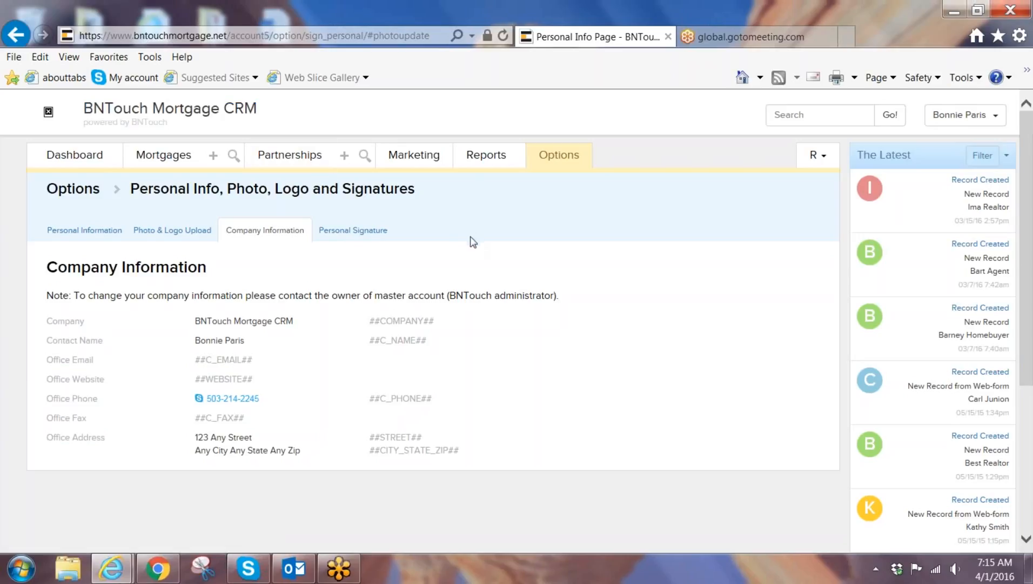
# Step: Return to the personal information form and review the office details, primary email, and the alternate Daily Digest and Alerts/Reminders email fields
pyautogui.click(95, 231)
pyautogui.scroll(-5, 378, 406)
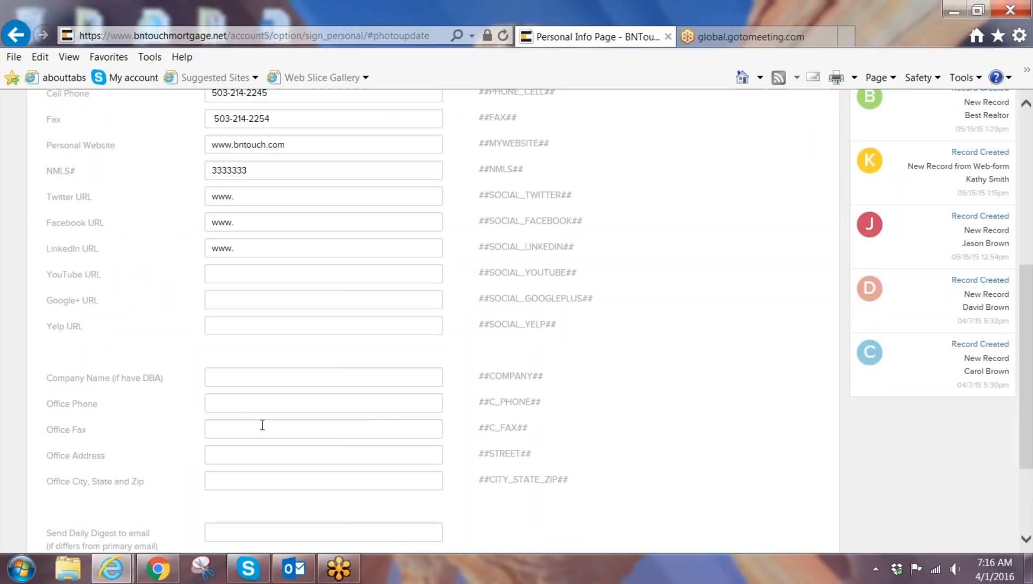
pyautogui.scroll(-1, 262, 425)
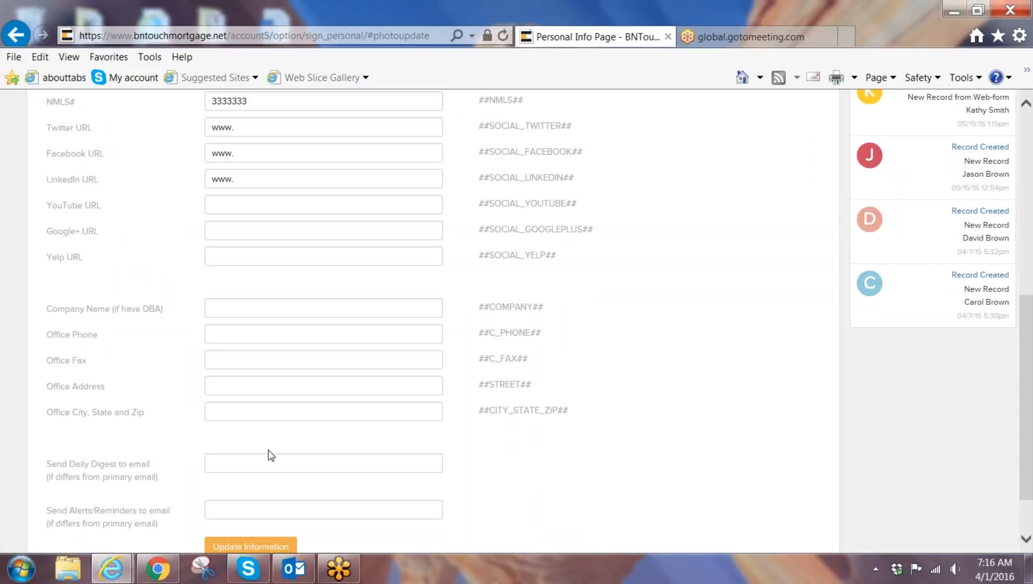
pyautogui.scroll(1, 261, 441)
pyautogui.scroll(2, 433, 266)
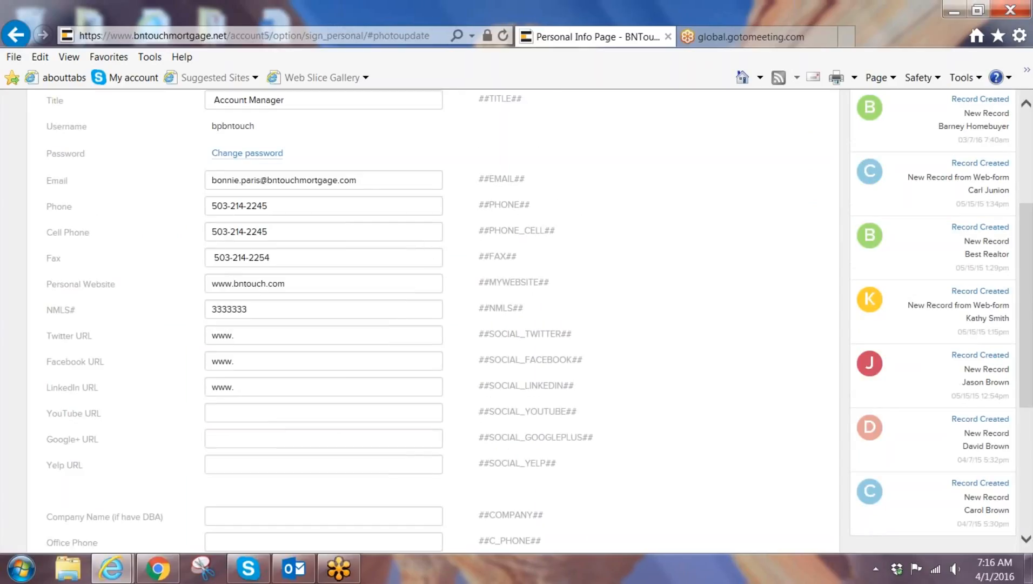
pyautogui.moveTo(369, 180); pyautogui.dragTo(208, 175)
pyautogui.scroll(-4, 322, 454)
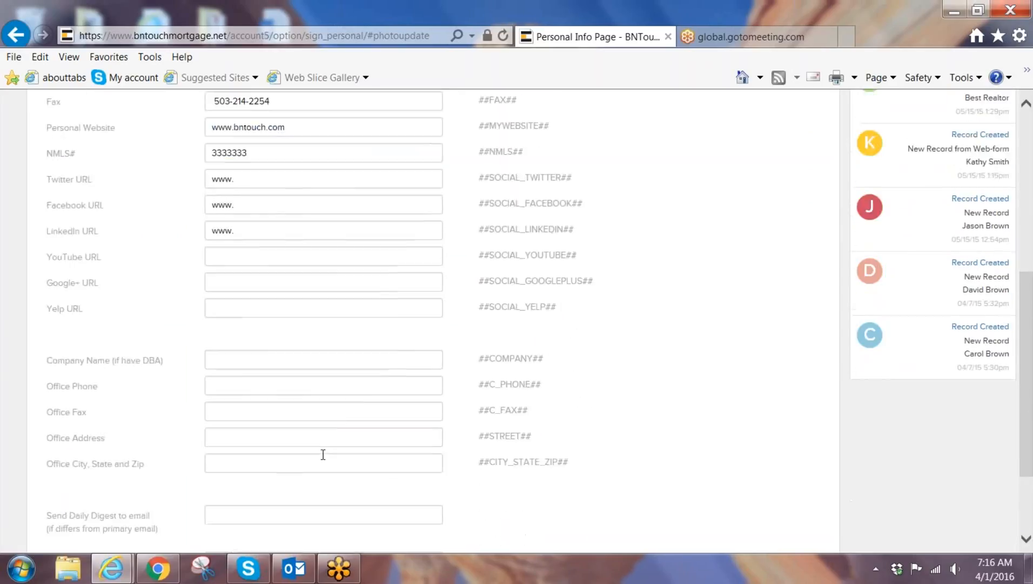
pyautogui.click(239, 396)
pyautogui.click(245, 446)
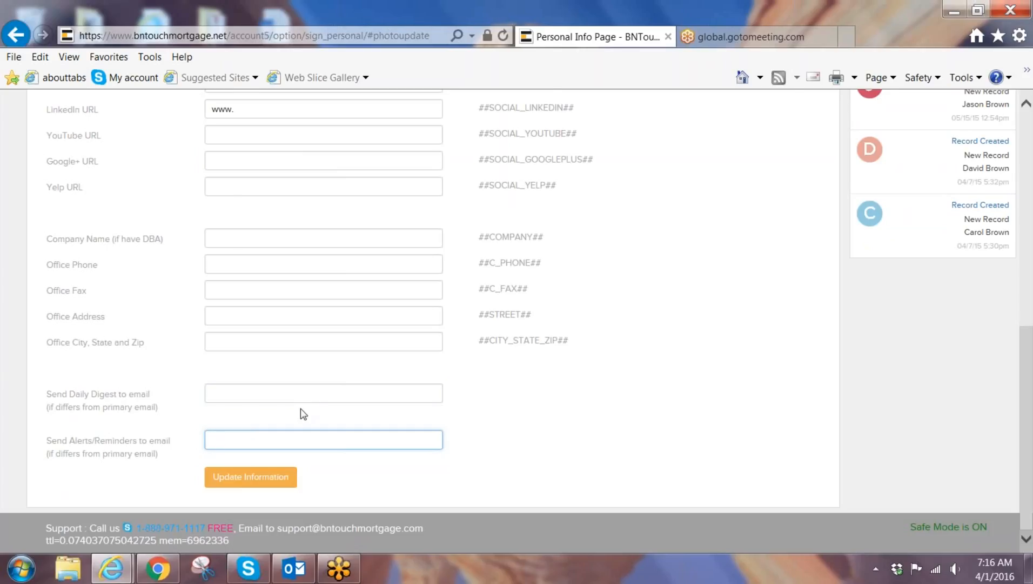
pyautogui.scroll(7, 308, 400)
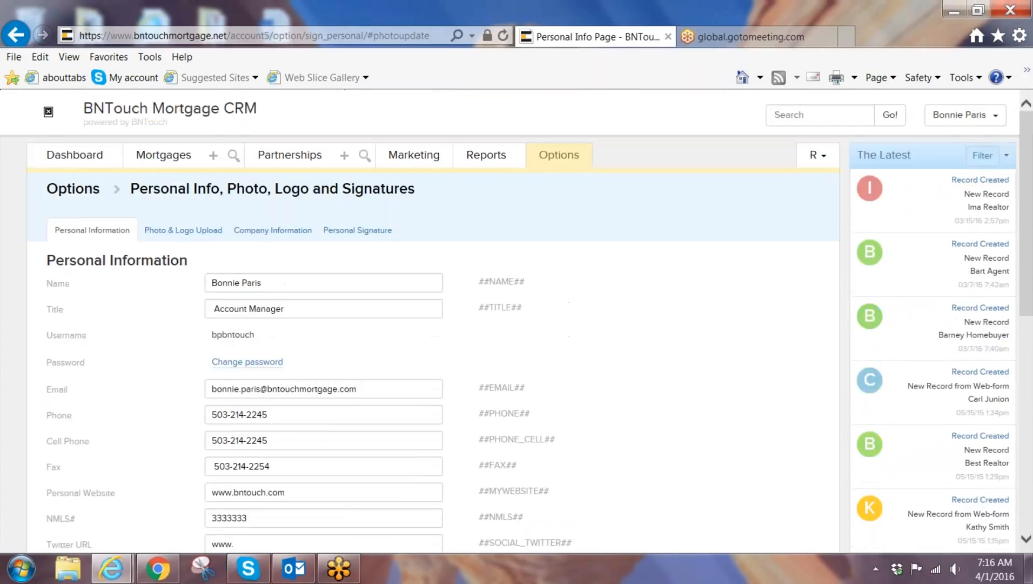
pyautogui.scroll(-7, 325, 423)
pyautogui.scroll(3, 320, 394)
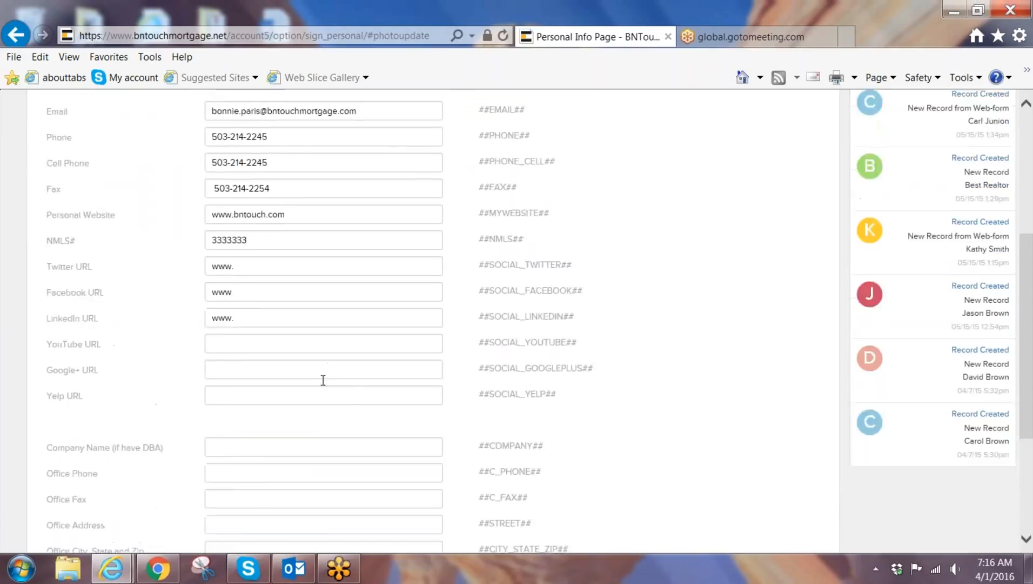
pyautogui.scroll(4, 323, 380)
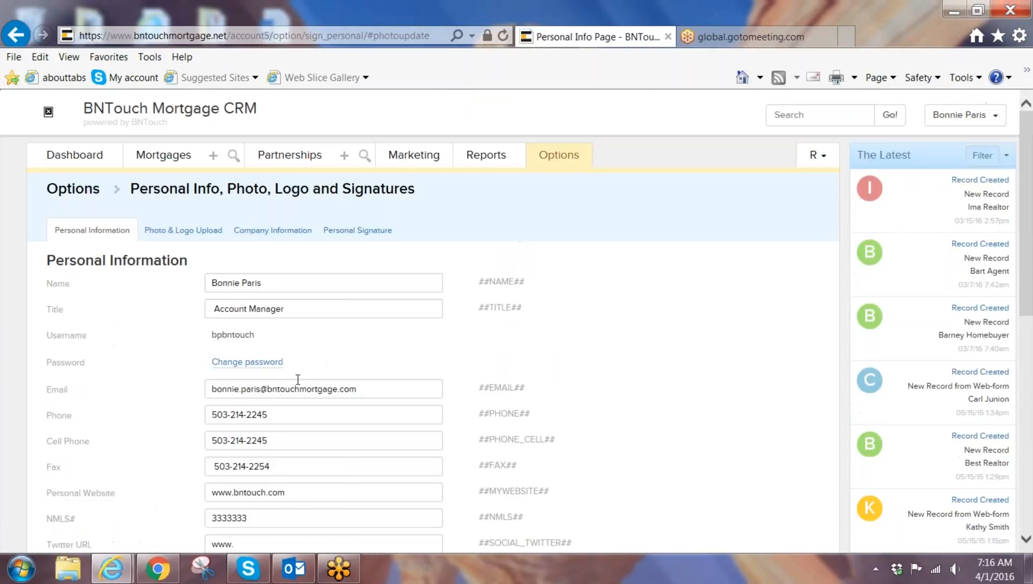
# Step: In the photo and logo upload section, choose Flo picture.jpg from the Desktop as the photo
pyautogui.click(190, 236)
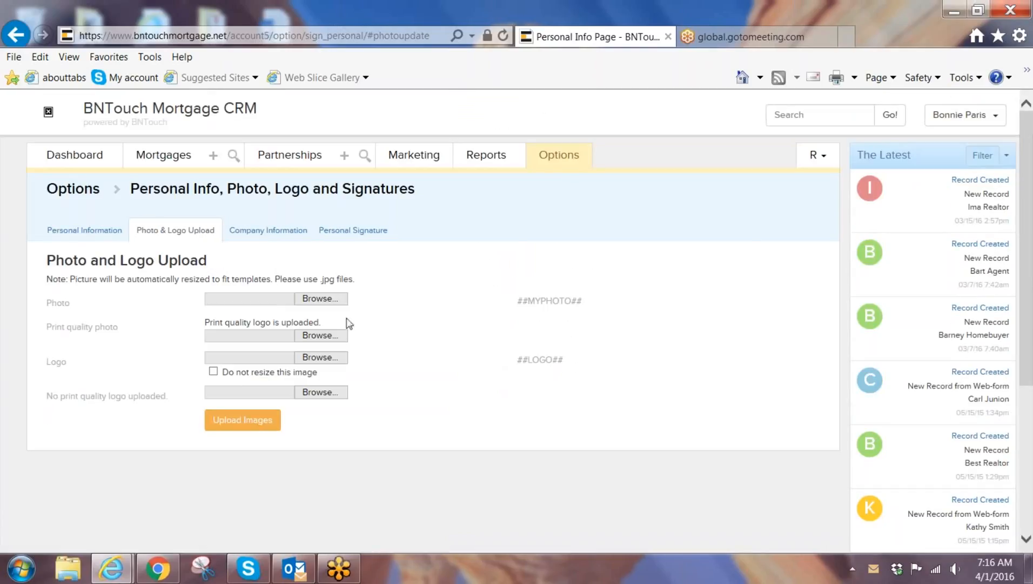
pyautogui.click(333, 303)
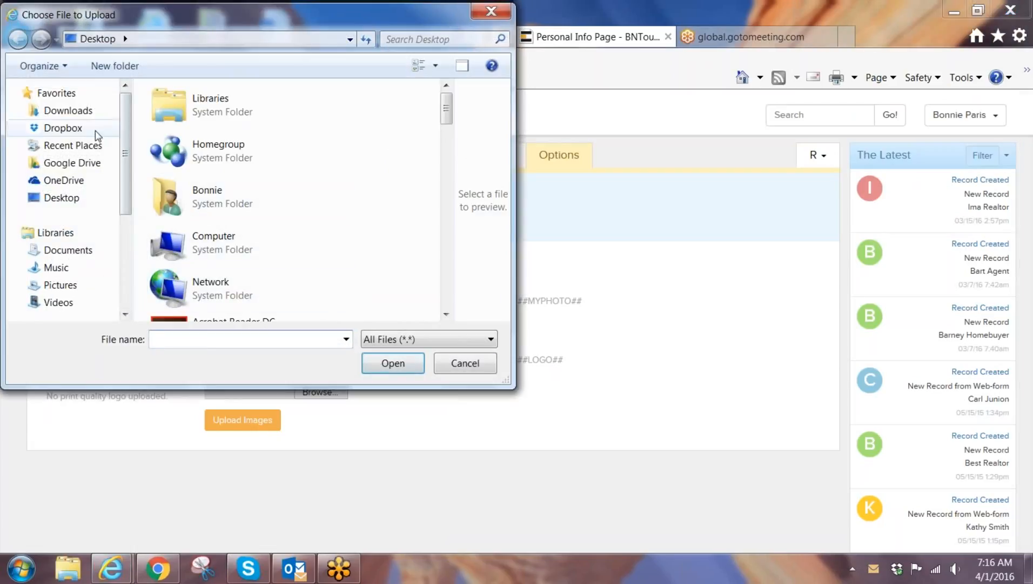
pyautogui.click(61, 199)
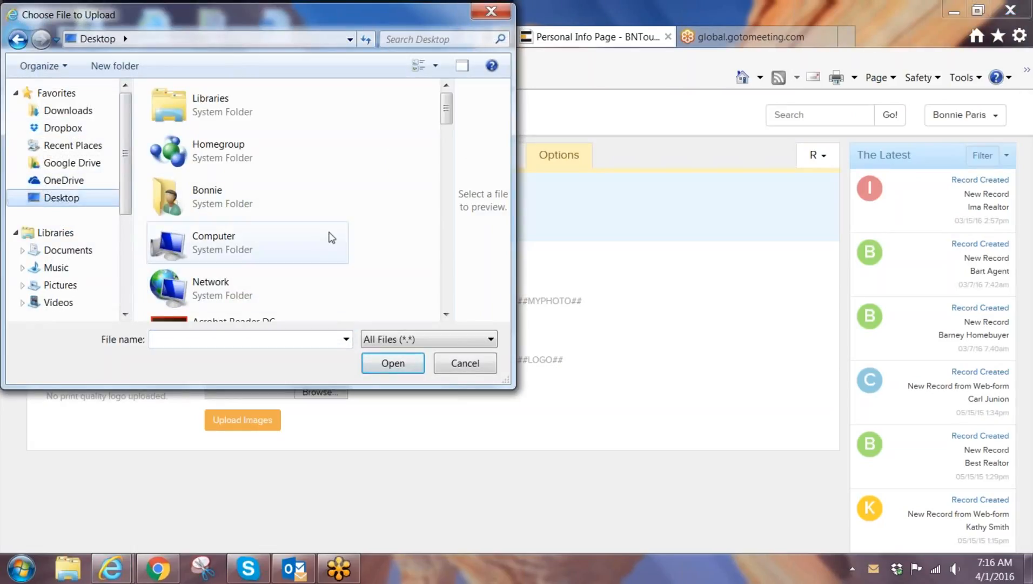
pyautogui.click(446, 314)
pyautogui.click(446, 316)
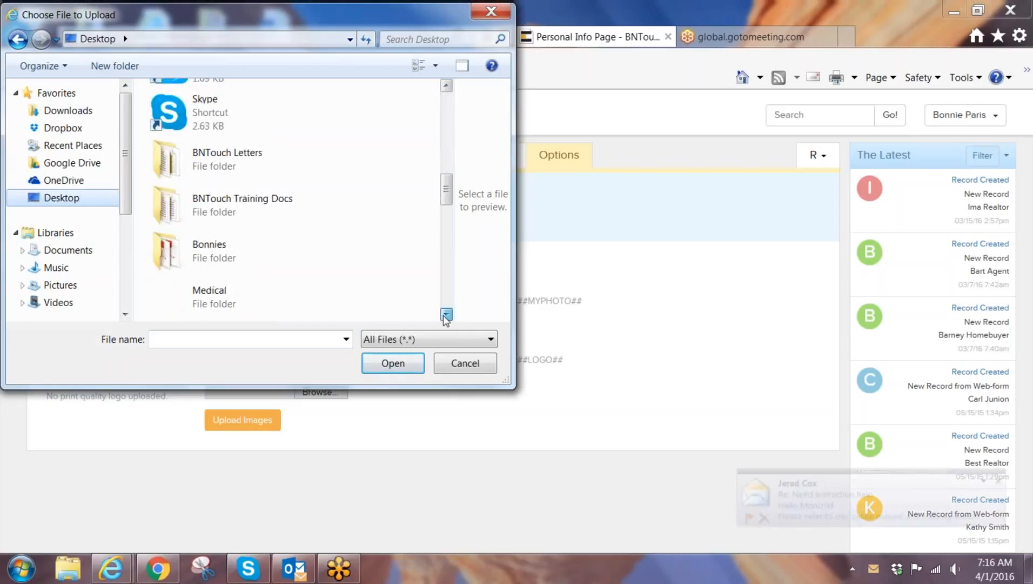
pyautogui.click(446, 316)
pyautogui.click(445, 316)
pyautogui.click(446, 316)
pyautogui.click(446, 316)
pyautogui.click(446, 314)
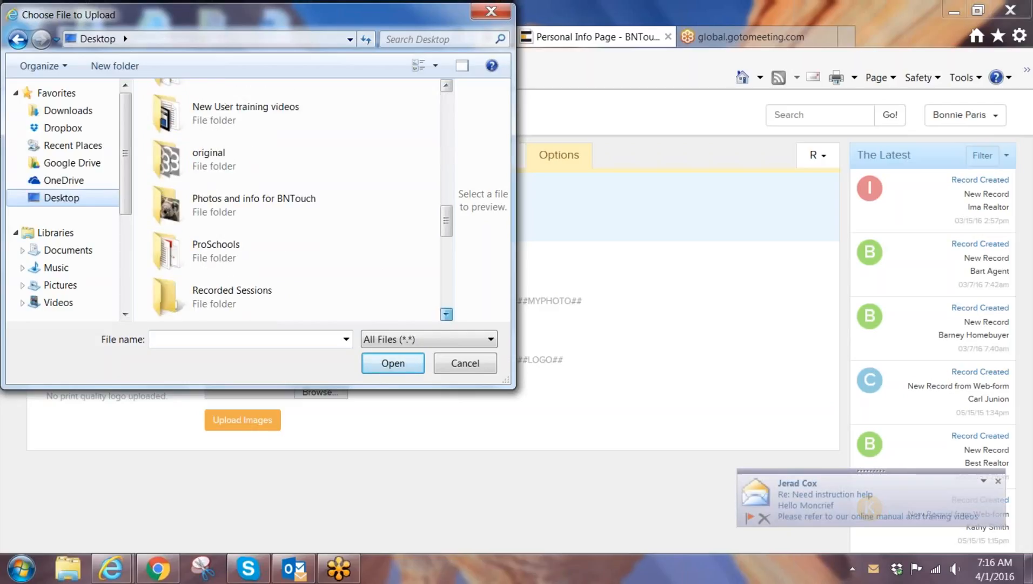
pyautogui.click(446, 314)
pyautogui.click(445, 314)
pyautogui.click(446, 314)
pyautogui.click(446, 317)
pyautogui.click(446, 316)
pyautogui.click(446, 316)
pyautogui.click(446, 316)
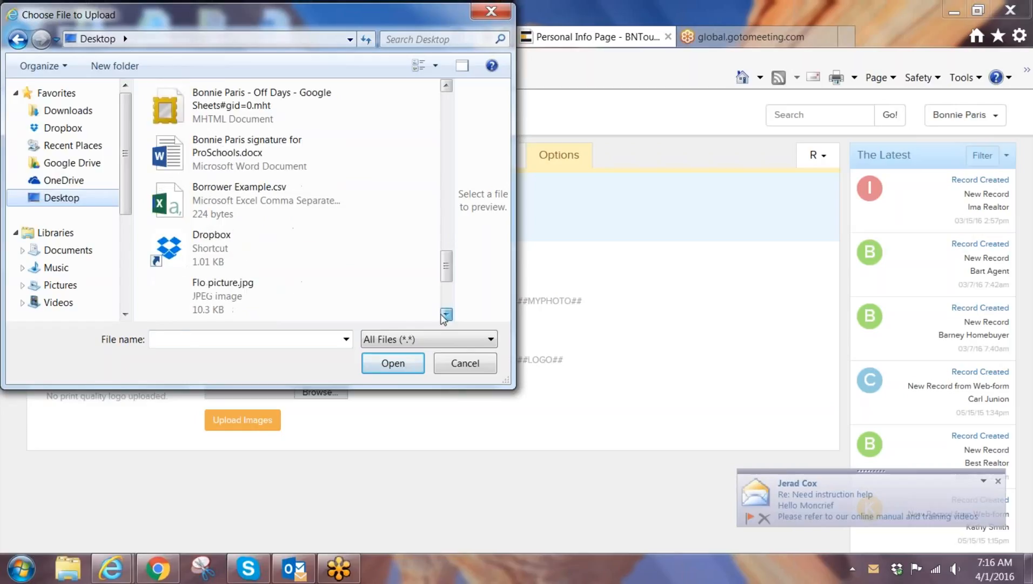
pyautogui.click(220, 296)
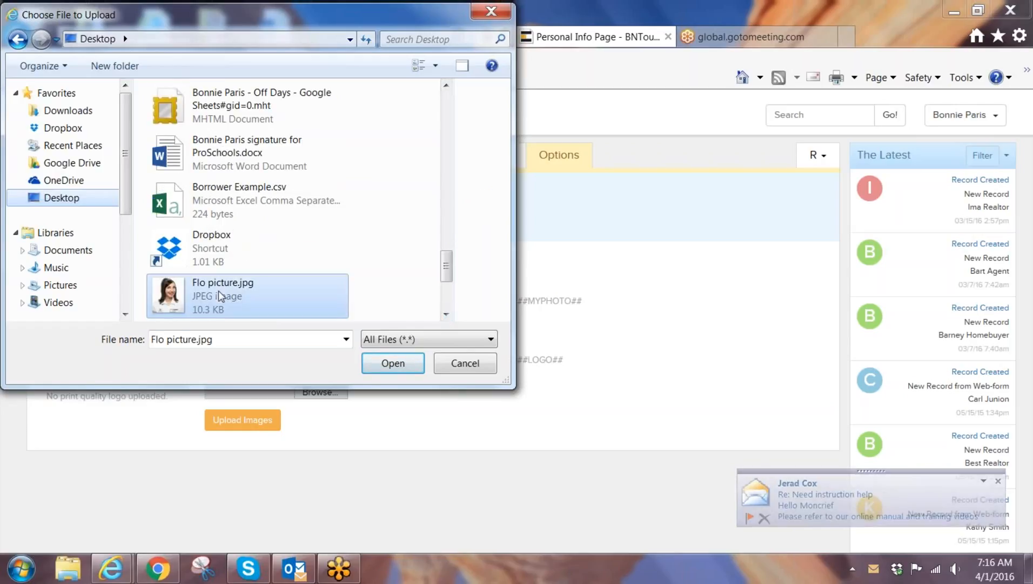
pyautogui.click(378, 365)
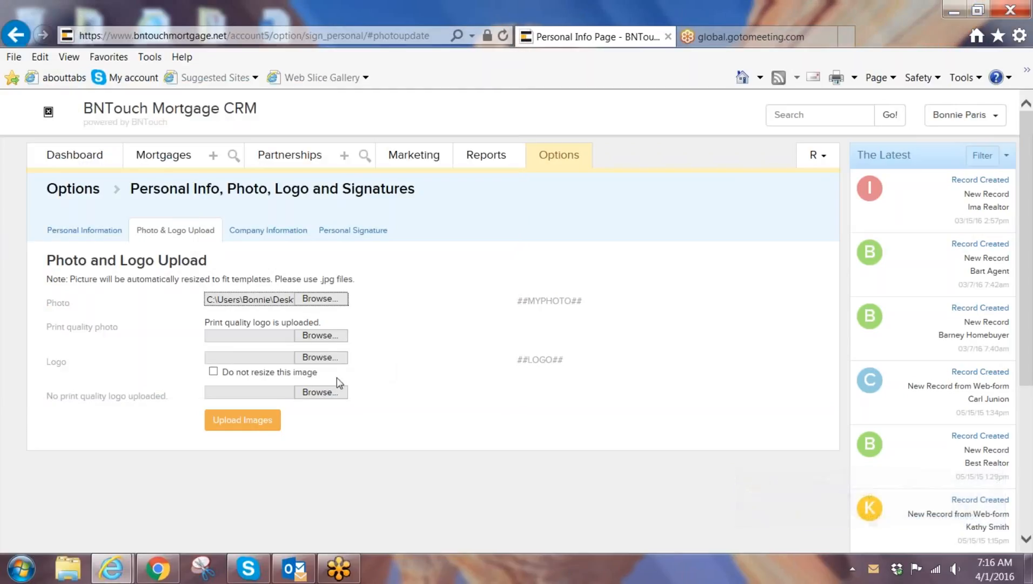
# Step: Choose bntouch logo.jpg from the Desktop as the logo and upload both images
pyautogui.click(328, 358)
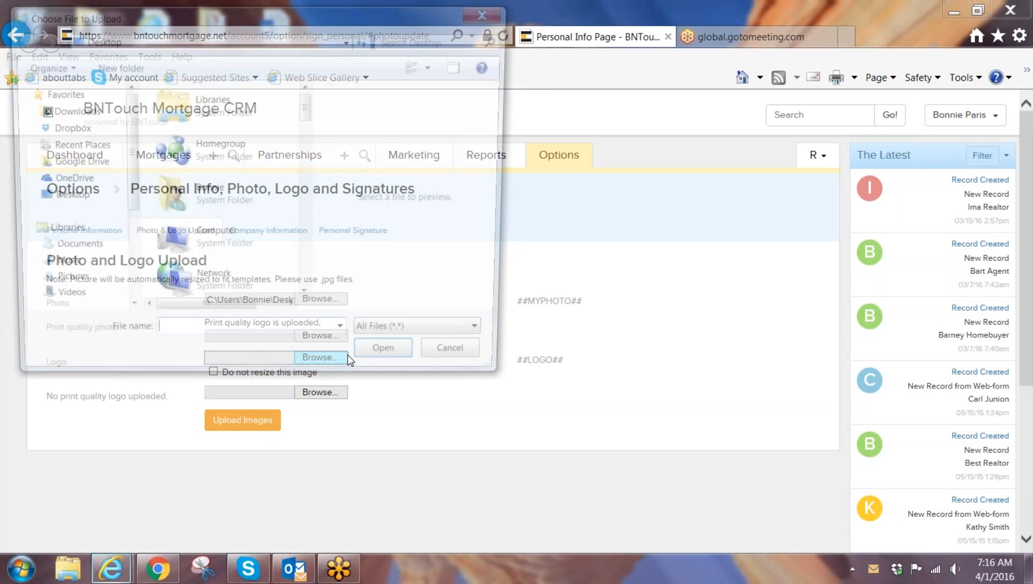
pyautogui.click(309, 302)
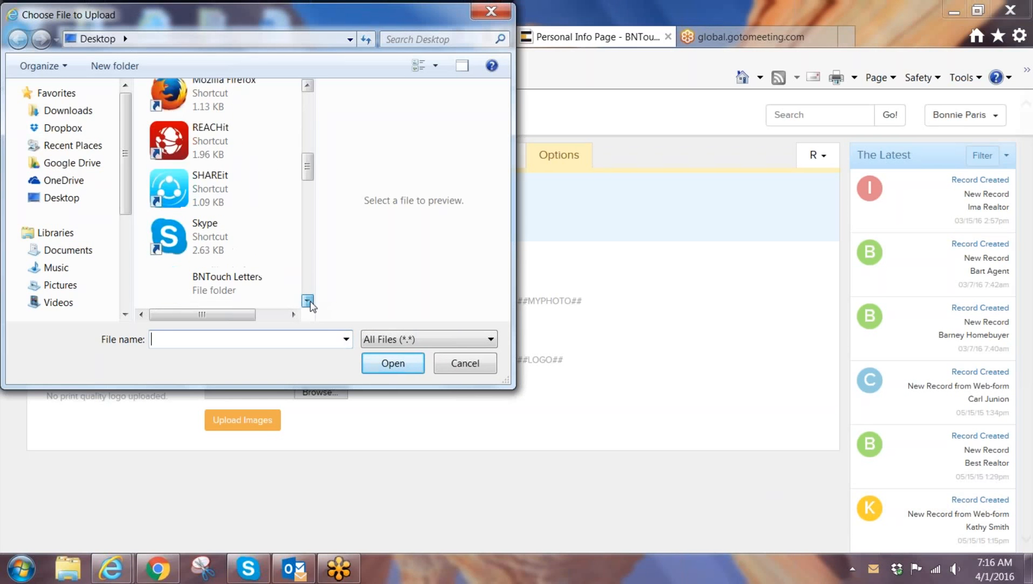
pyautogui.click(310, 301)
pyautogui.click(310, 301)
pyautogui.click(310, 302)
pyautogui.click(309, 302)
pyautogui.click(310, 301)
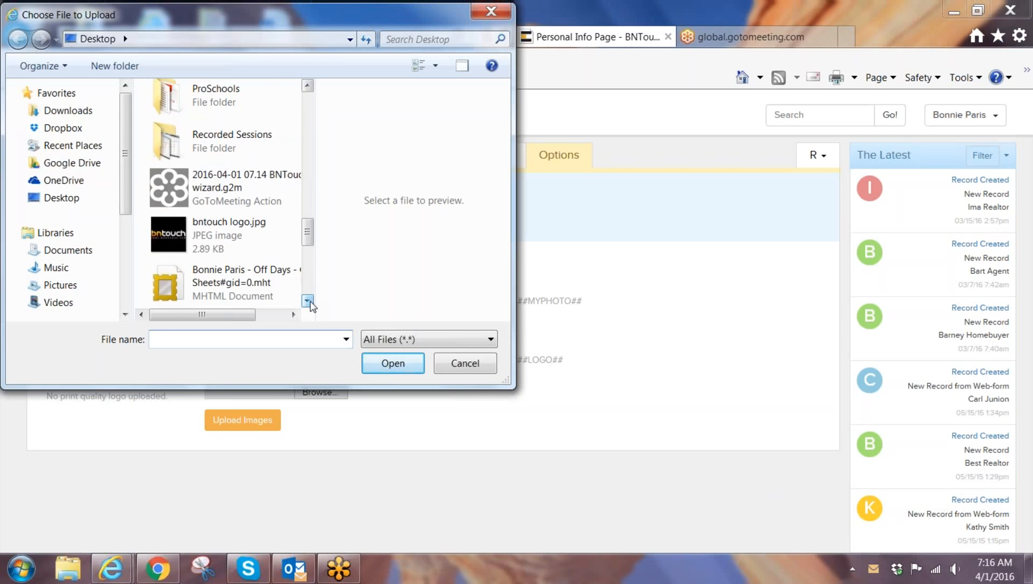
pyautogui.click(309, 301)
pyautogui.click(310, 301)
pyautogui.click(310, 302)
pyautogui.click(307, 301)
pyautogui.click(308, 301)
pyautogui.click(307, 300)
pyautogui.click(308, 300)
pyautogui.click(308, 301)
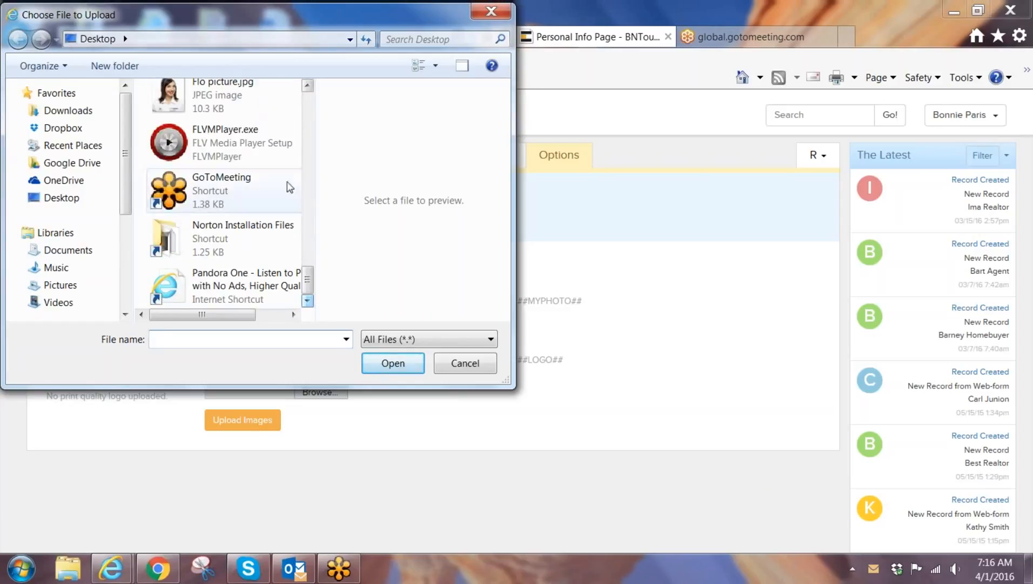
pyautogui.click(307, 86)
pyautogui.click(307, 86)
pyautogui.click(308, 85)
pyautogui.click(308, 86)
pyautogui.click(308, 85)
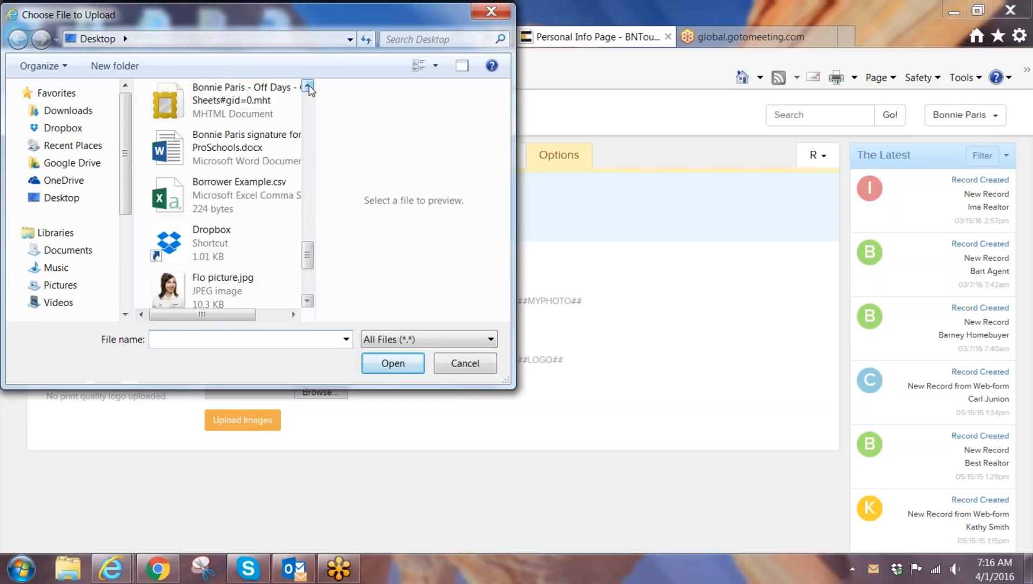
pyautogui.click(308, 85)
pyautogui.click(308, 85)
pyautogui.click(215, 146)
pyautogui.click(414, 365)
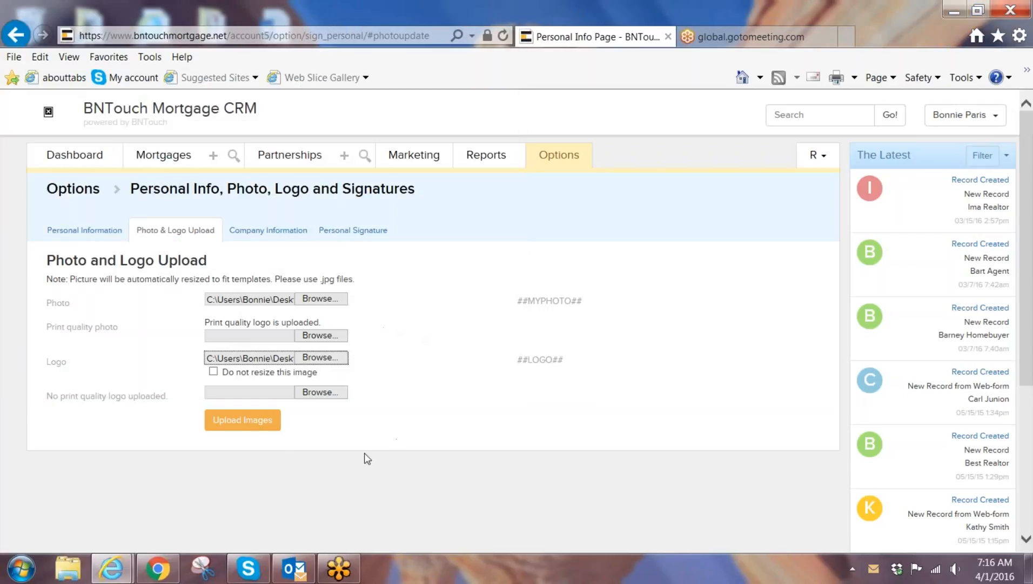
pyautogui.click(242, 420)
pyautogui.scroll(-2, 420, 427)
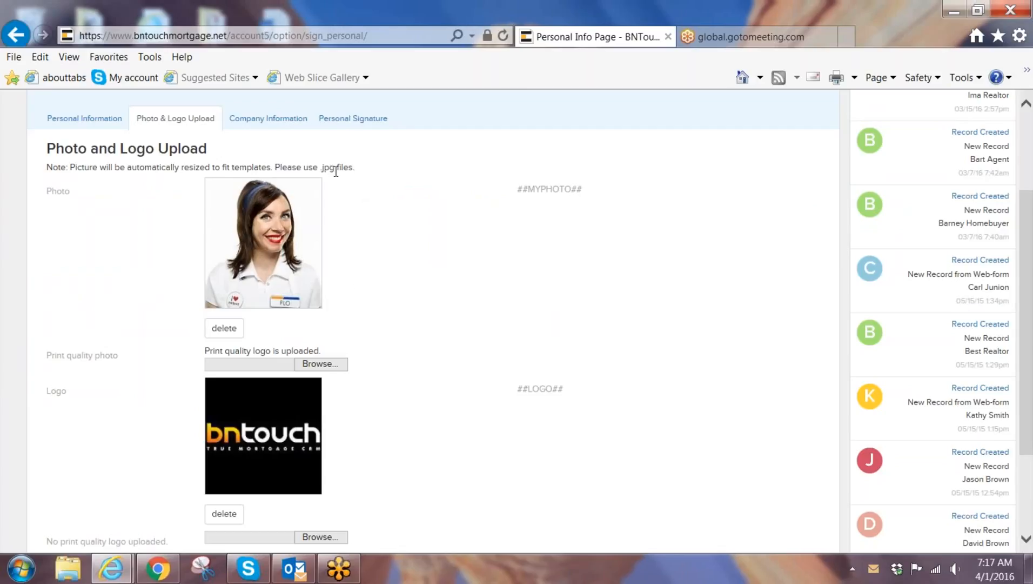
# Step: Examine the personal signature's placeholder codes and the matching name code in the personal information form
pyautogui.scroll(2, 422, 314)
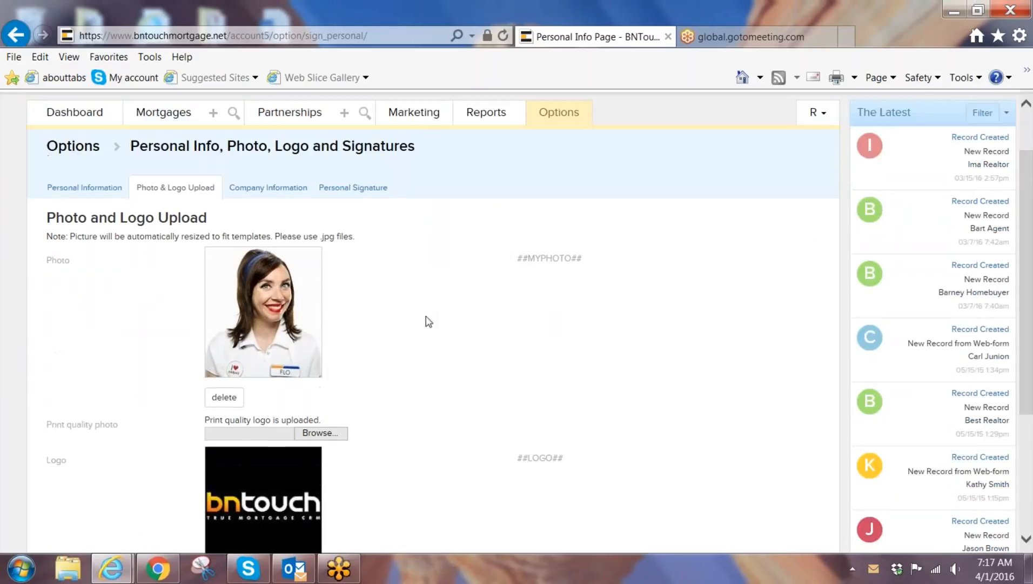
pyautogui.click(367, 193)
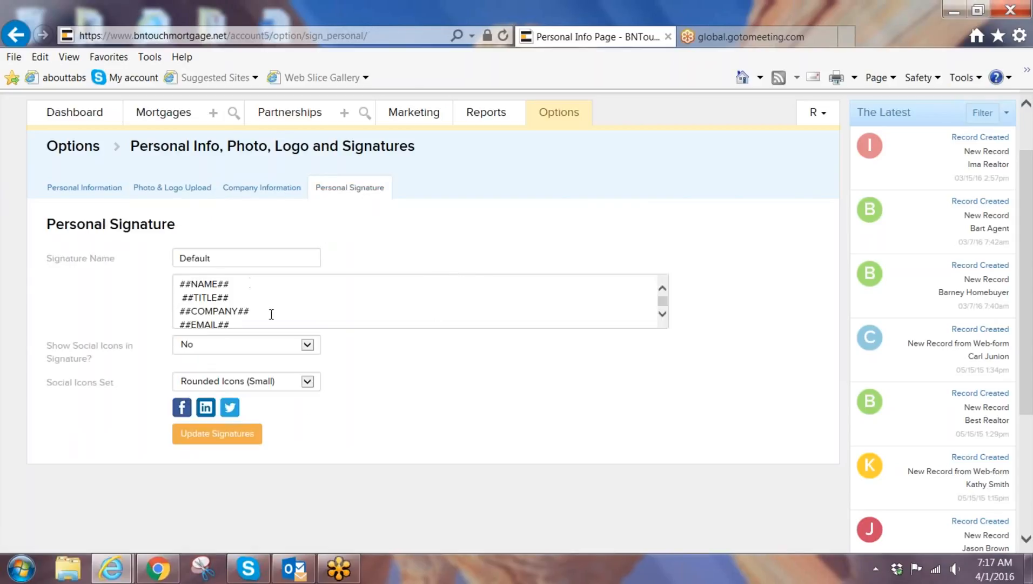
pyautogui.scroll(-2, 272, 314)
pyautogui.scroll(1, 271, 314)
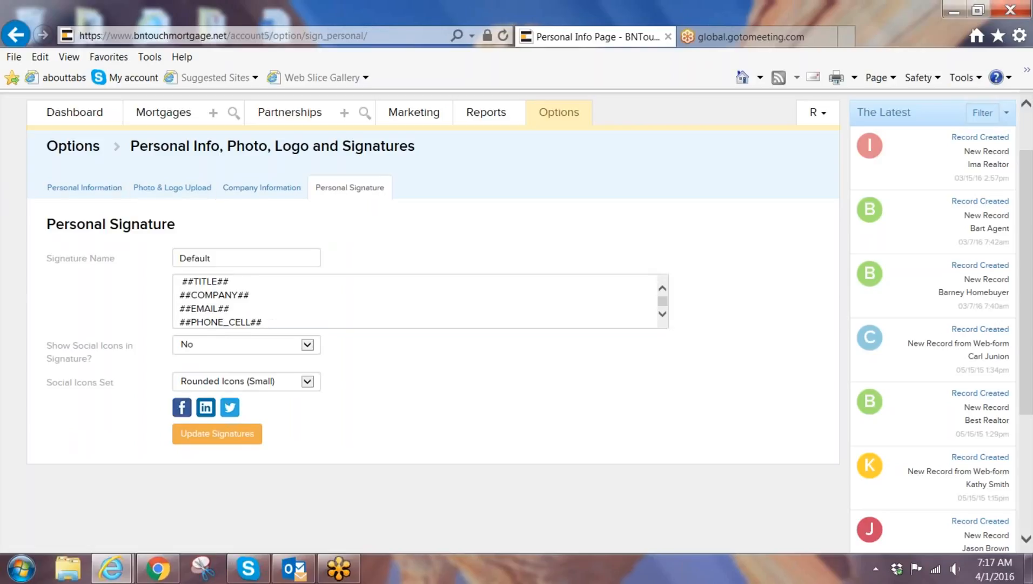
pyautogui.click(75, 192)
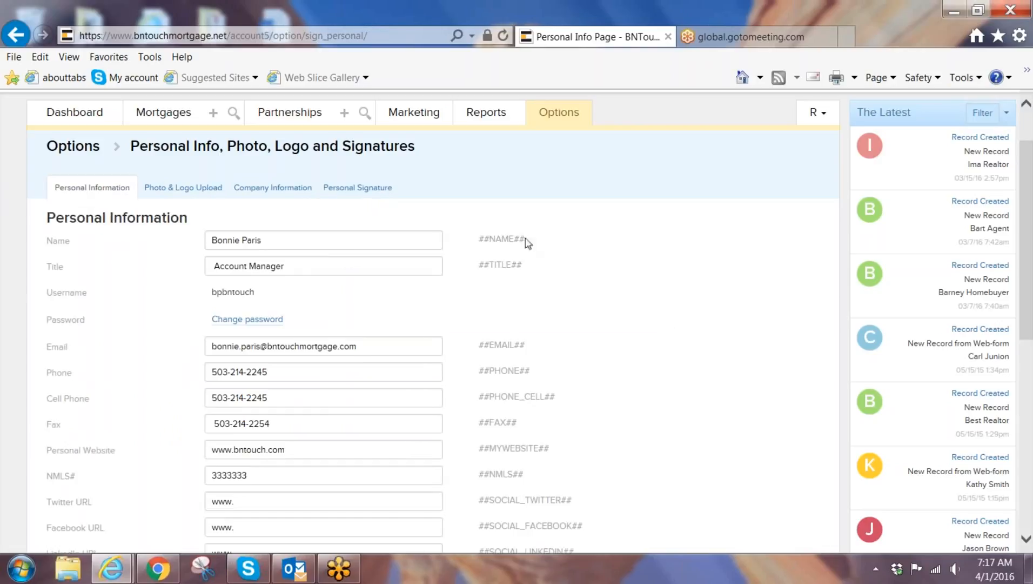
pyautogui.moveTo(532, 245); pyautogui.dragTo(456, 240)
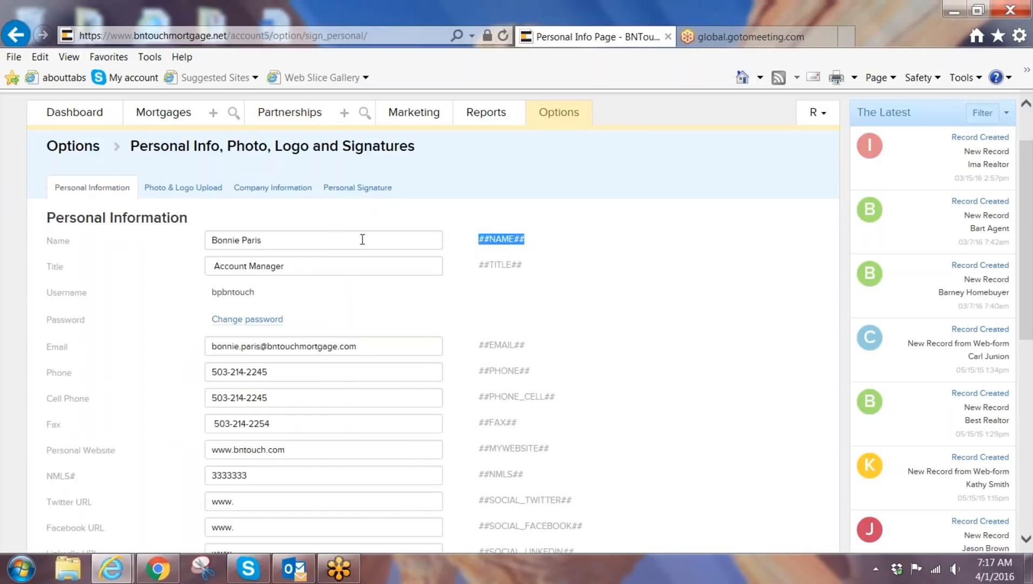
# Step: Return to the personal signature and review its remaining placeholders, down to the cell phone and NMLS lines
pyautogui.click(336, 192)
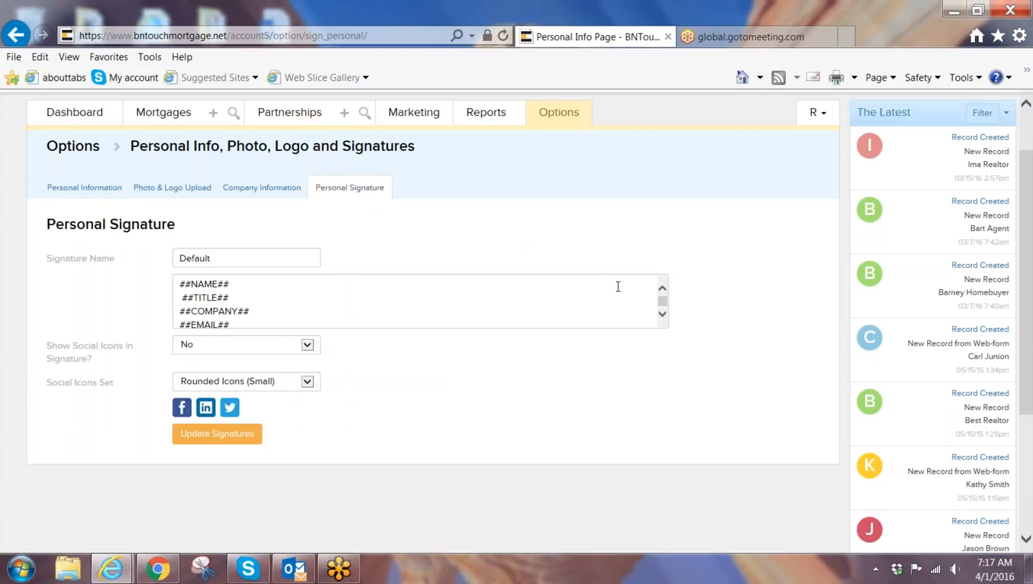
pyautogui.click(664, 314)
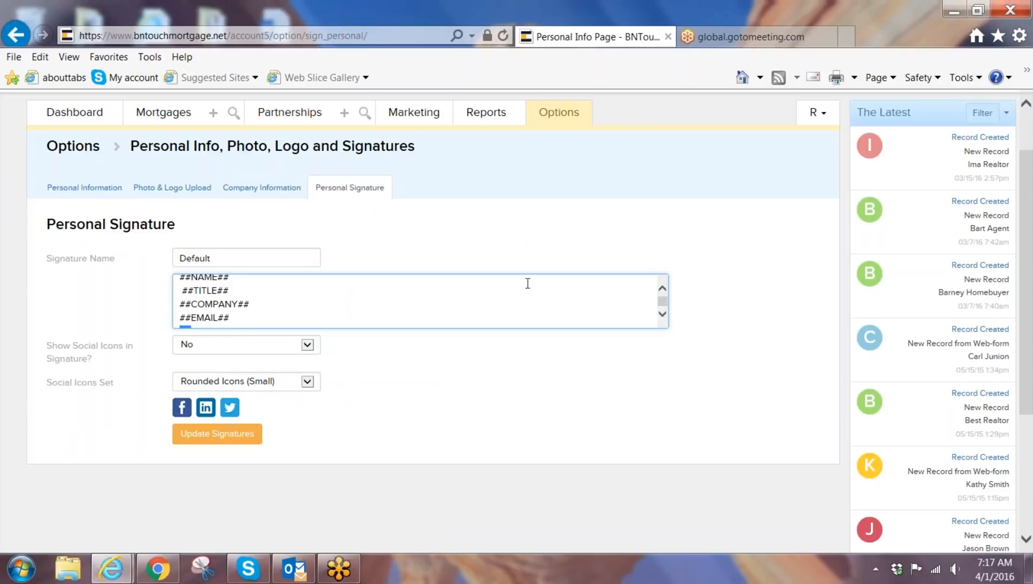
pyautogui.scroll(-1, 527, 308)
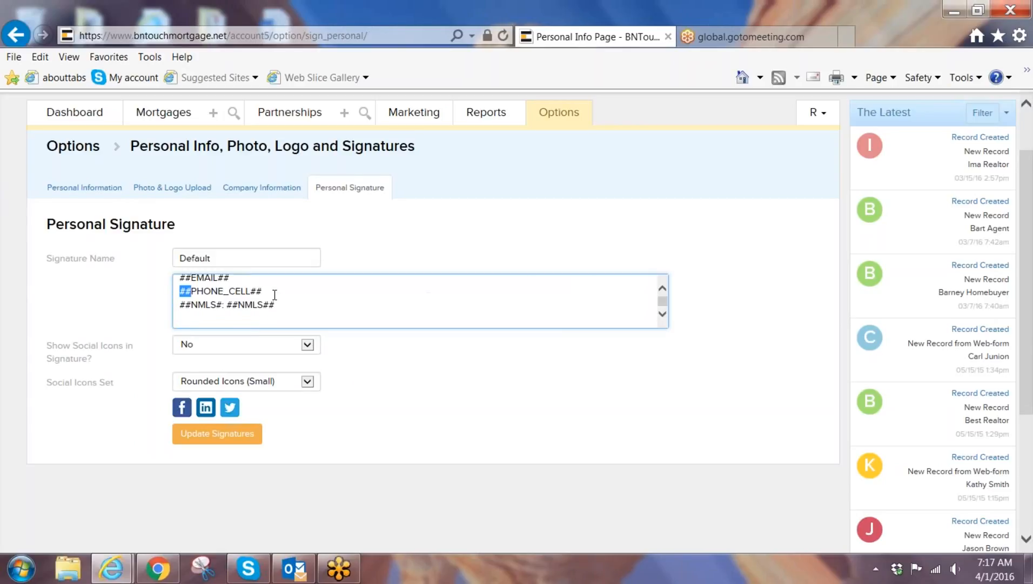
pyautogui.moveTo(274, 292); pyautogui.dragTo(181, 290)
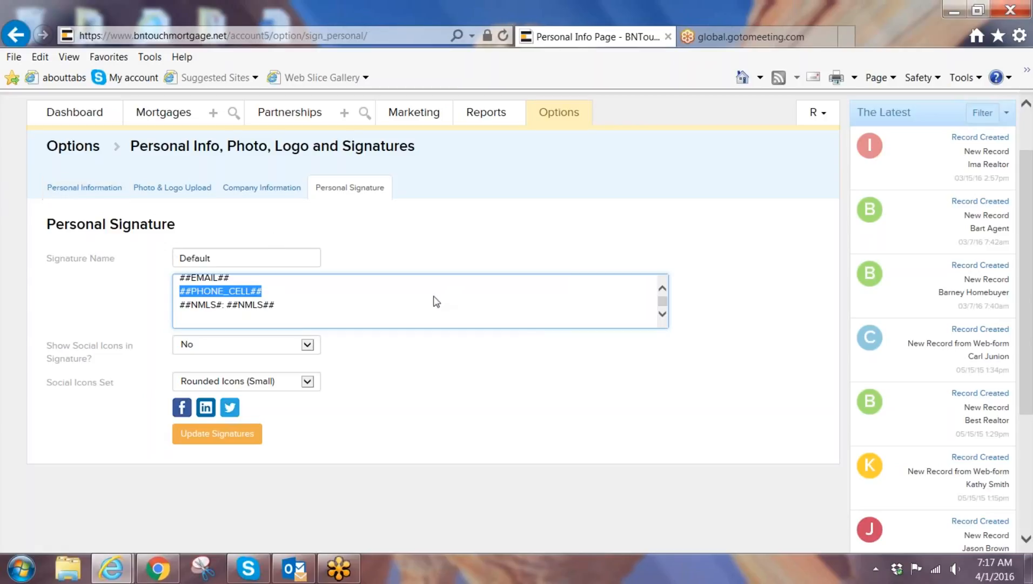
# Step: Try adding the line "Tag line information here" below the NMLS line of the signature, and remove it again
pyautogui.click(206, 317)
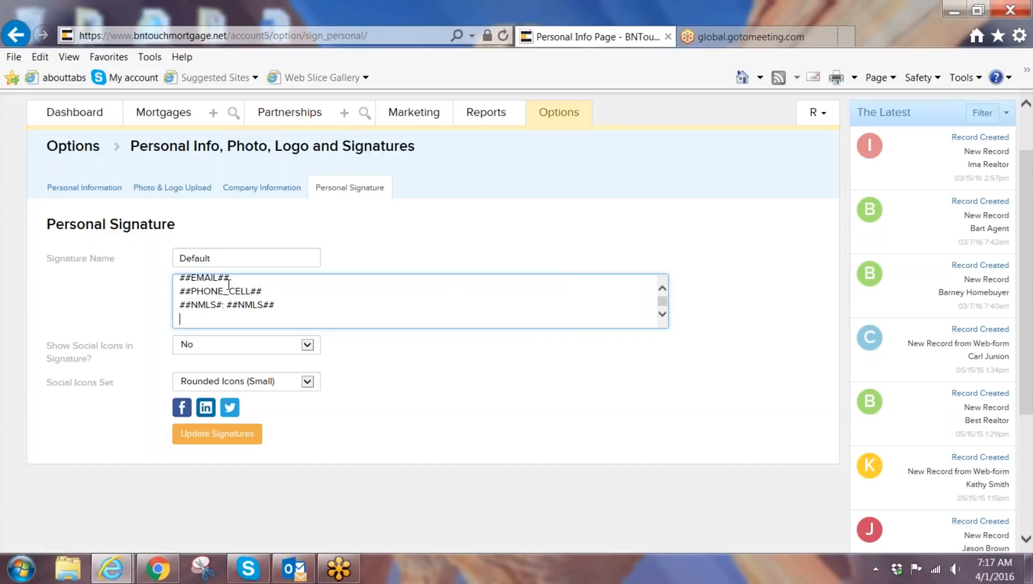
pyautogui.write('Tag line inf')
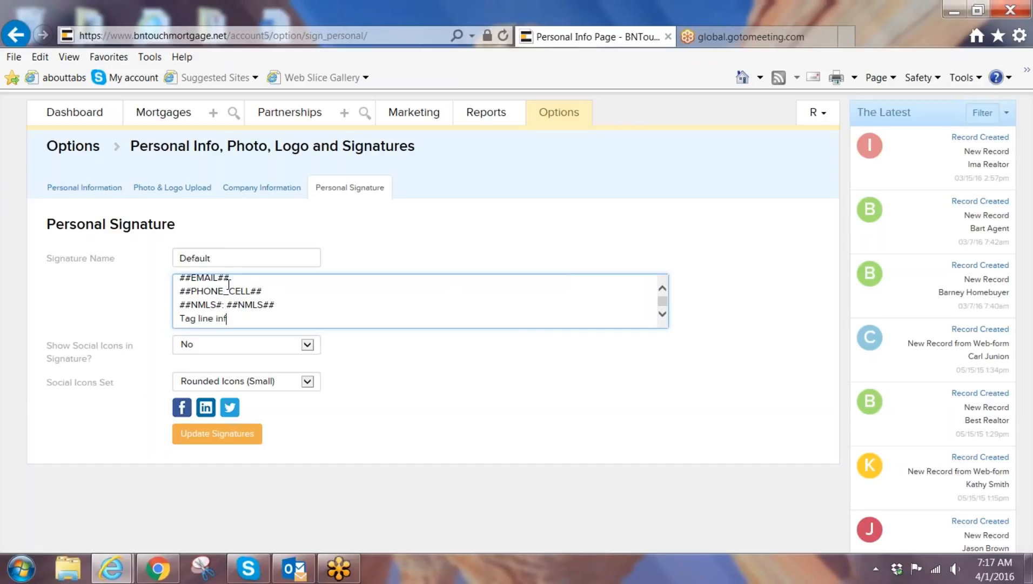
pyautogui.write('or ')
pyautogui.write('ation here')
pyautogui.moveTo(298, 319); pyautogui.dragTo(179, 320)
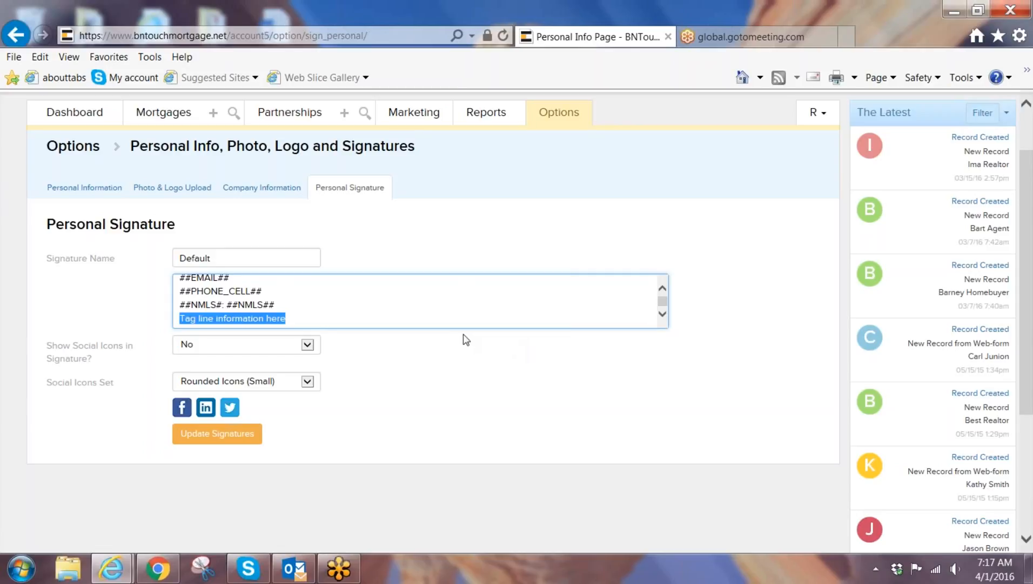
pyautogui.press('Delete')
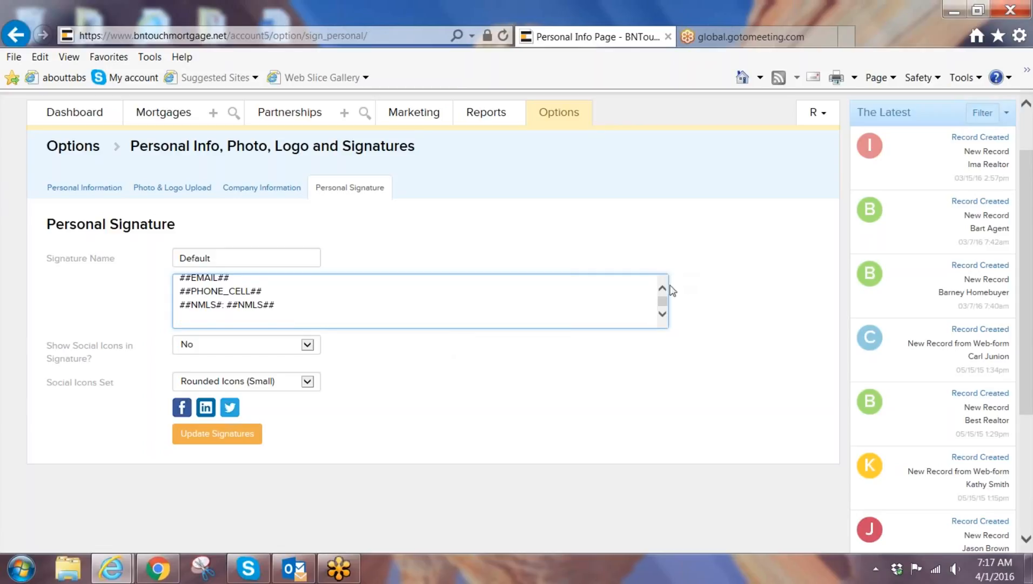
# Step: Review the name placeholder at the start of the signature text
pyautogui.click(662, 289)
pyautogui.click(662, 289)
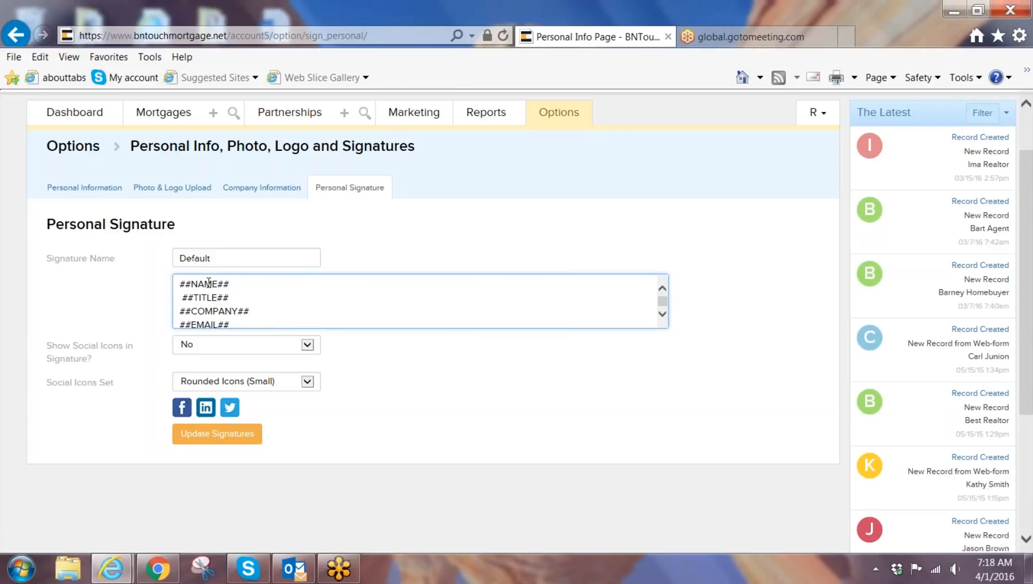
pyautogui.moveTo(239, 283); pyautogui.dragTo(167, 284)
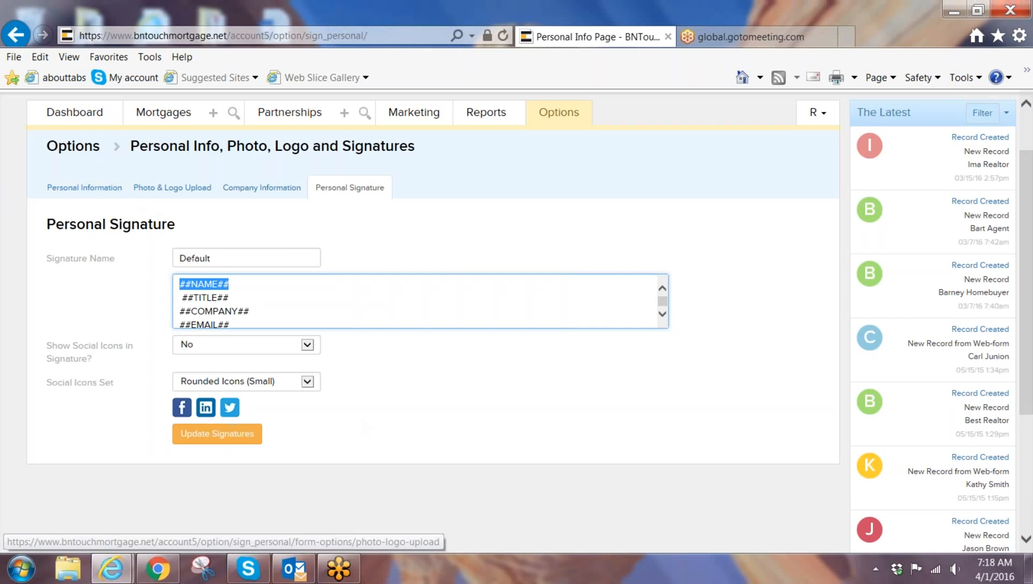
# Step: Return to the quick start steps and open the default email stationery selection
pyautogui.click(82, 119)
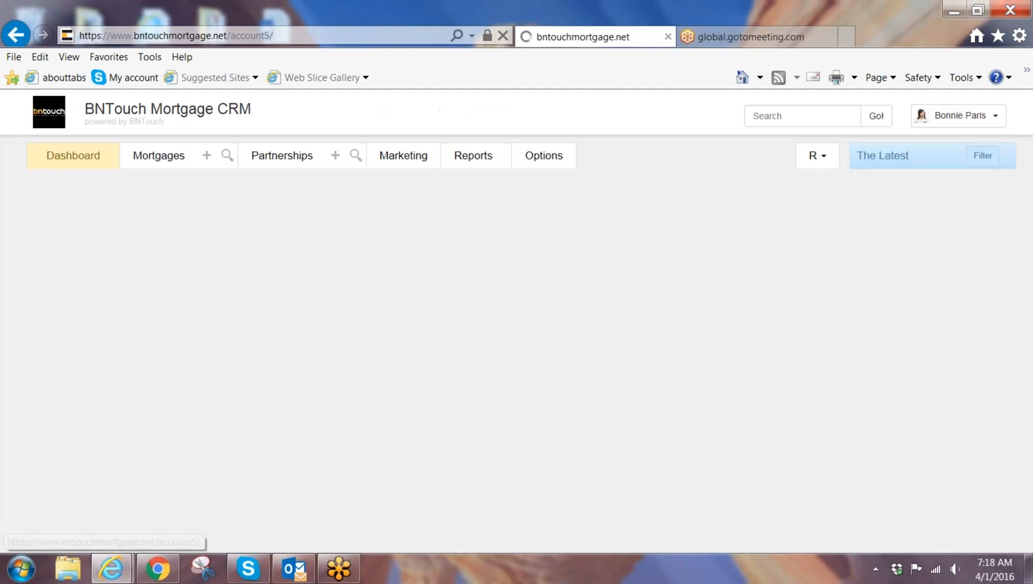
pyautogui.scroll(-3, 473, 365)
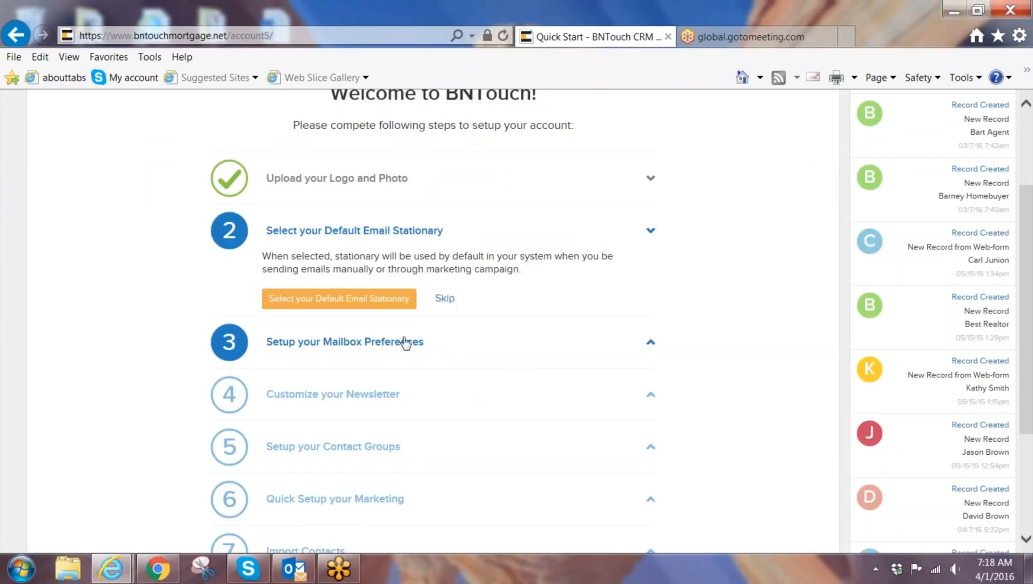
pyautogui.click(376, 302)
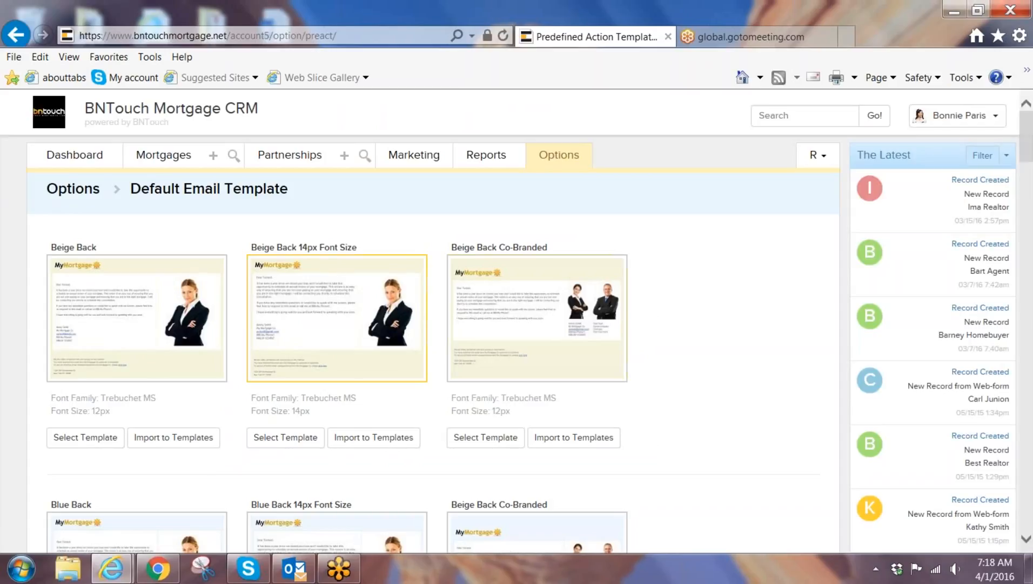
# Step: Select the Lines Blue template as the default email stationery
pyautogui.scroll(-9, 371, 362)
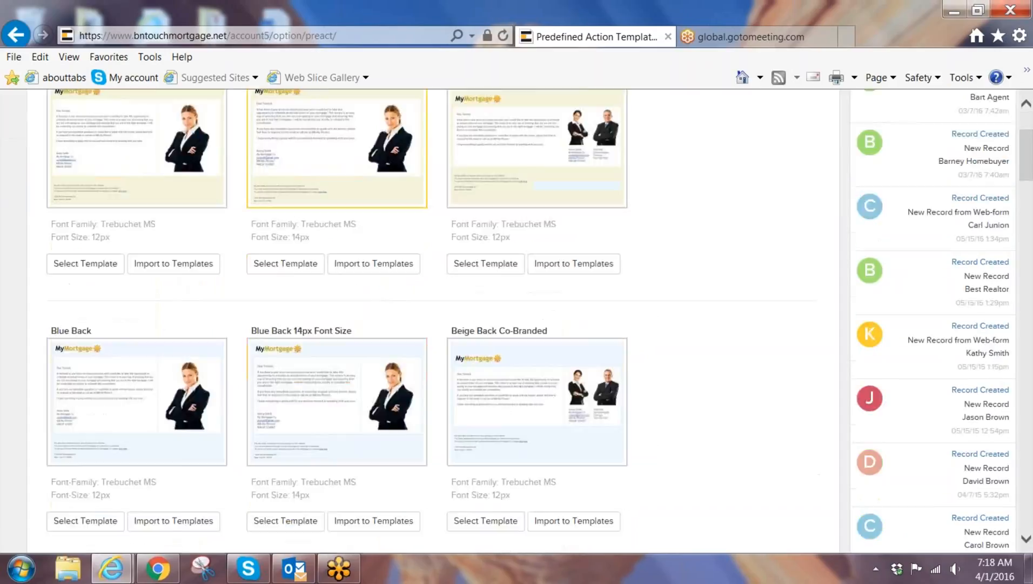
pyautogui.scroll(-6, 387, 382)
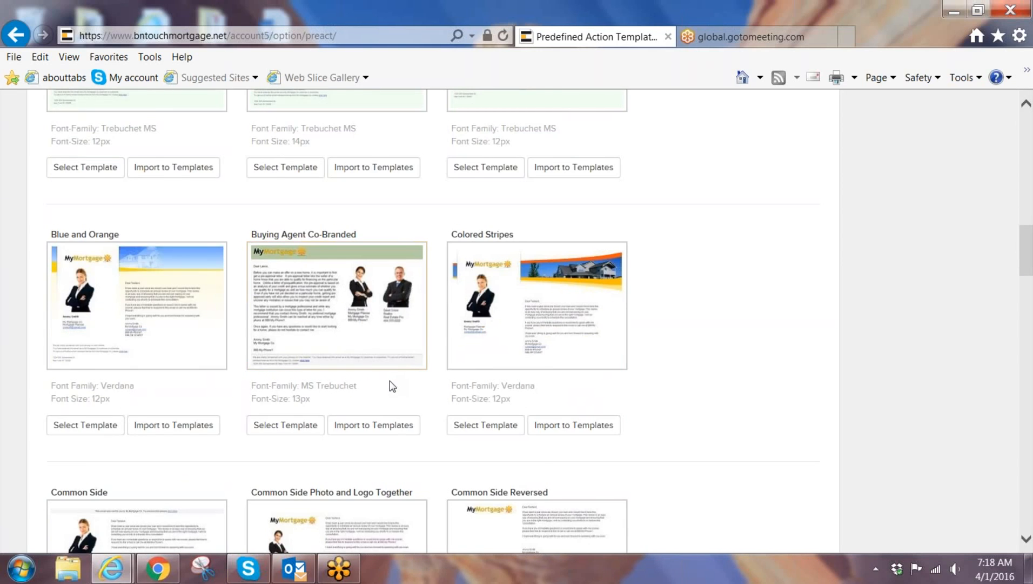
pyautogui.scroll(-8, 396, 388)
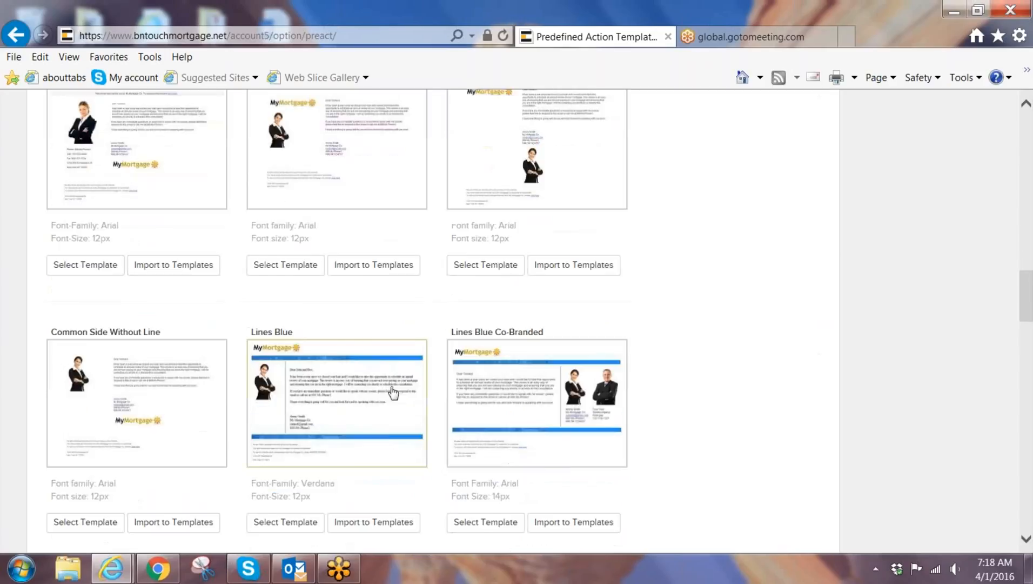
pyautogui.scroll(-3, 397, 271)
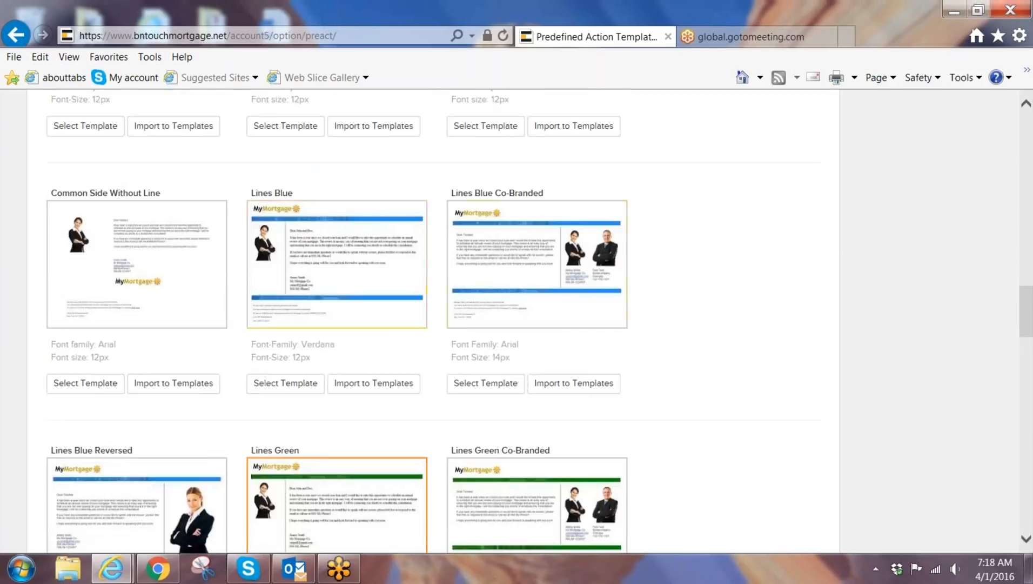
pyautogui.click(296, 391)
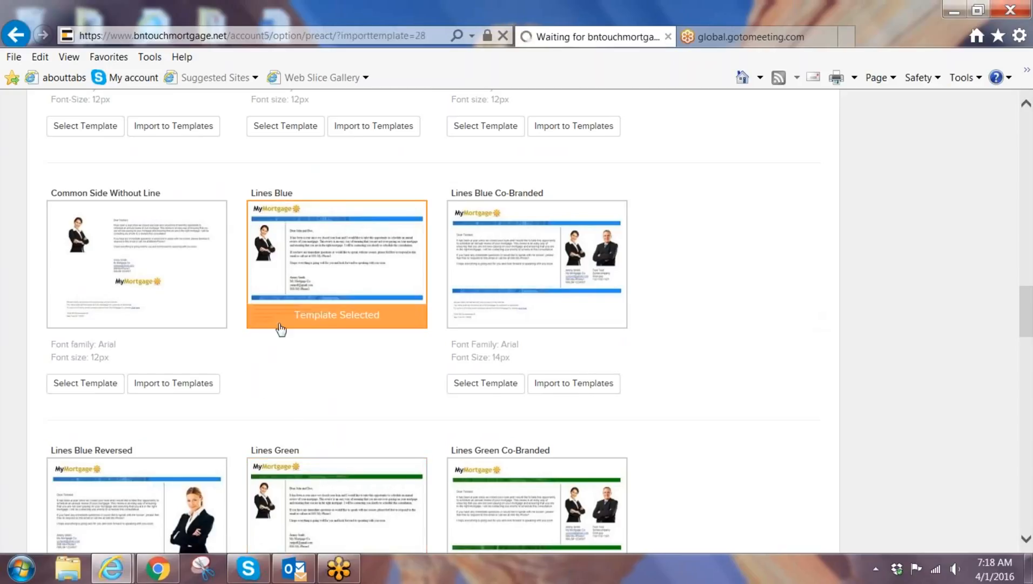
# Step: Review the selected Lines Blue template and the surrounding co-branded and single-photo templates in the gallery
pyautogui.scroll(-20, 697, 390)
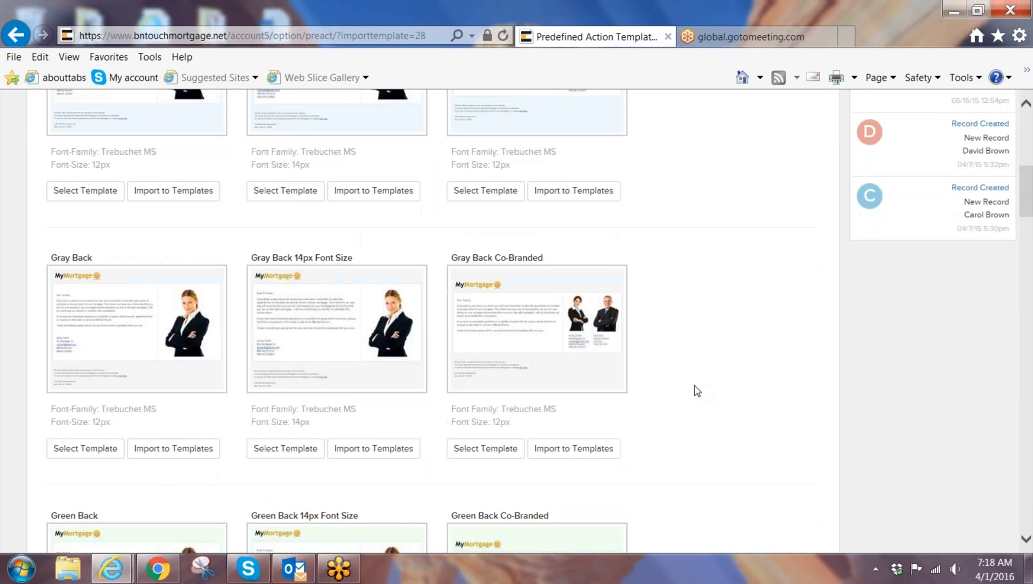
pyautogui.scroll(-3, 697, 390)
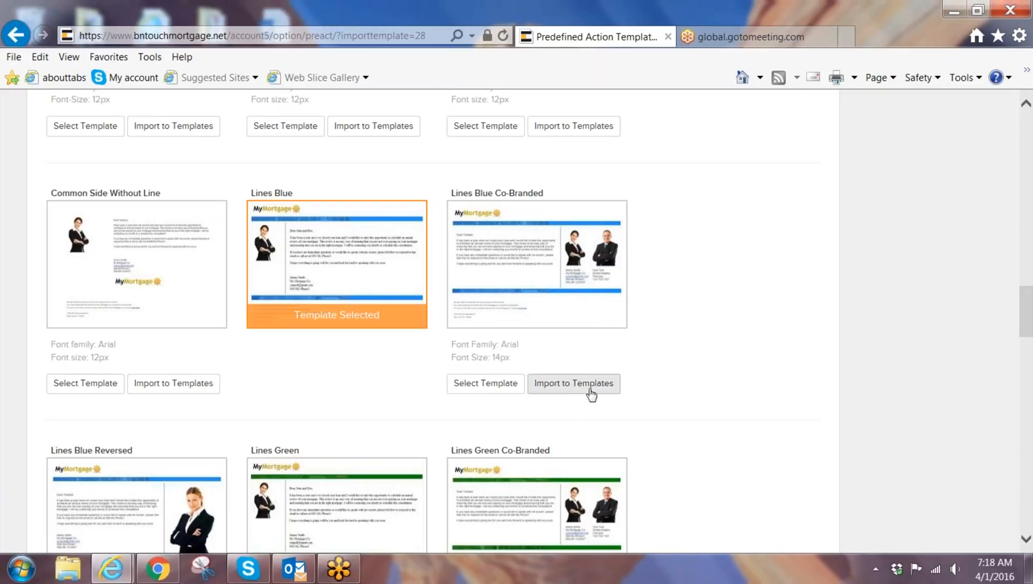
pyautogui.scroll(-3, 702, 360)
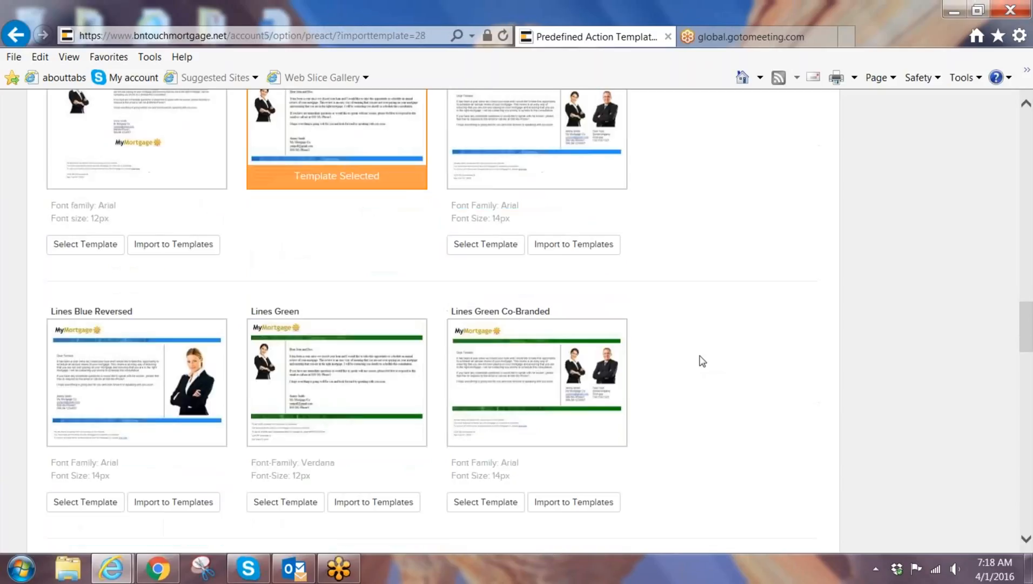
pyautogui.scroll(4, 703, 361)
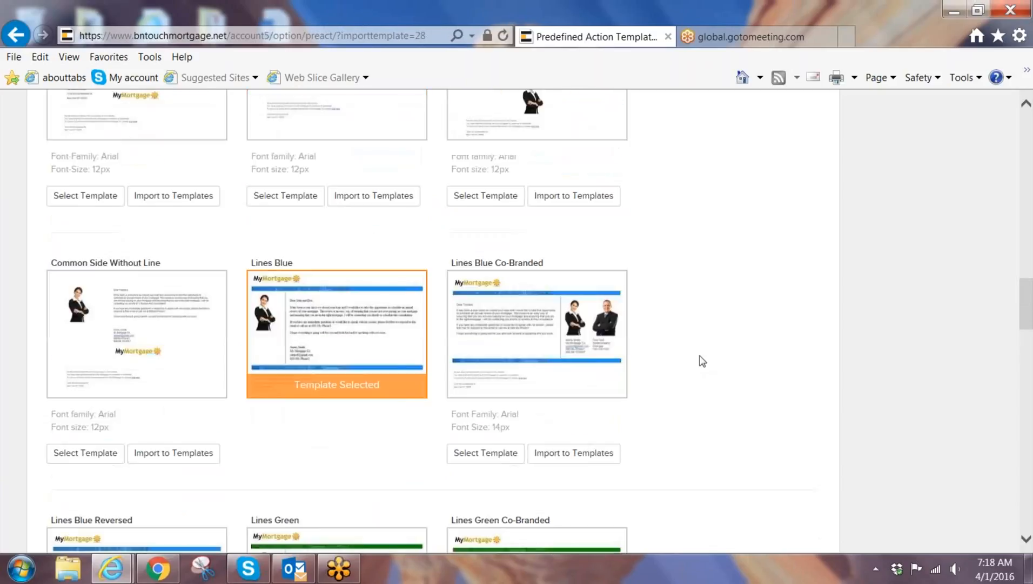
pyautogui.scroll(3, 754, 327)
pyautogui.scroll(20, 757, 330)
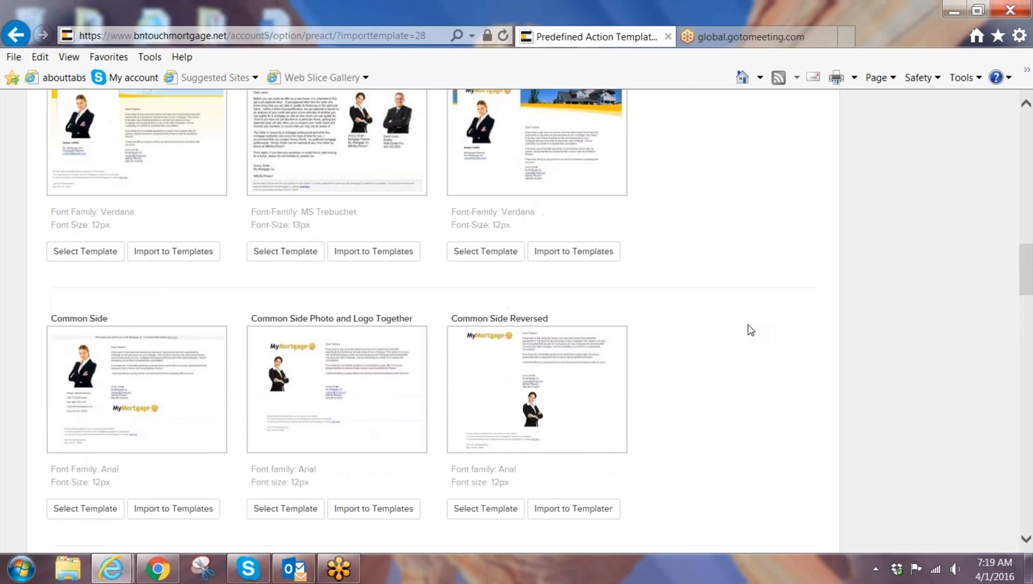
pyautogui.scroll(10, 739, 332)
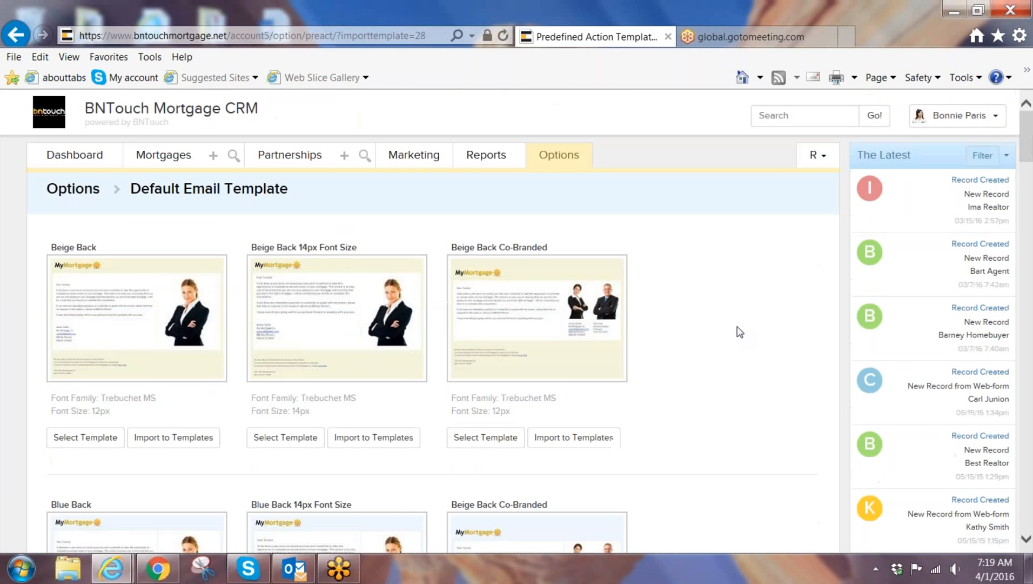
# Step: Go back to the quick start steps and open the mailbox preferences setup
pyautogui.click(72, 157)
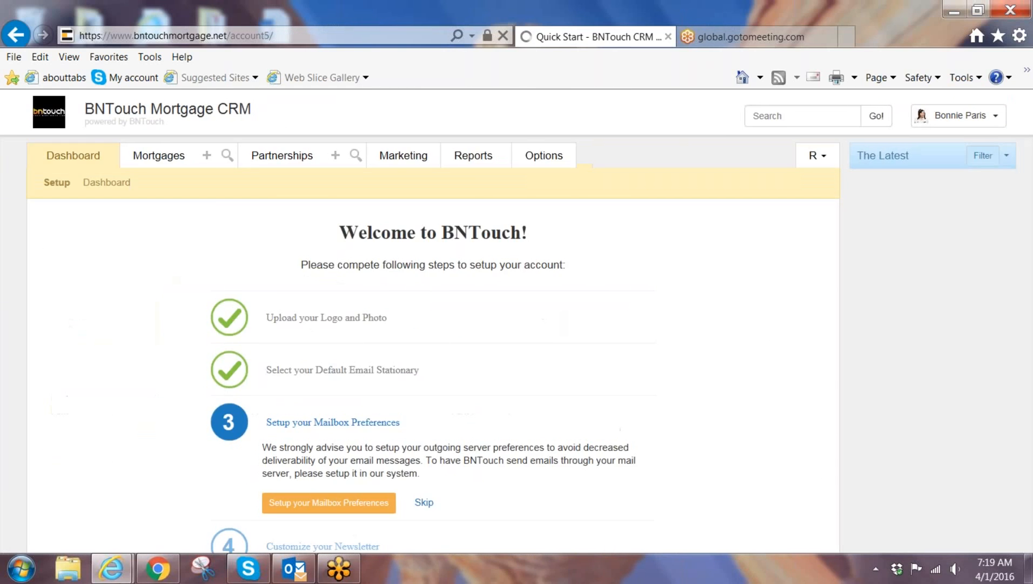
pyautogui.scroll(-3, 542, 384)
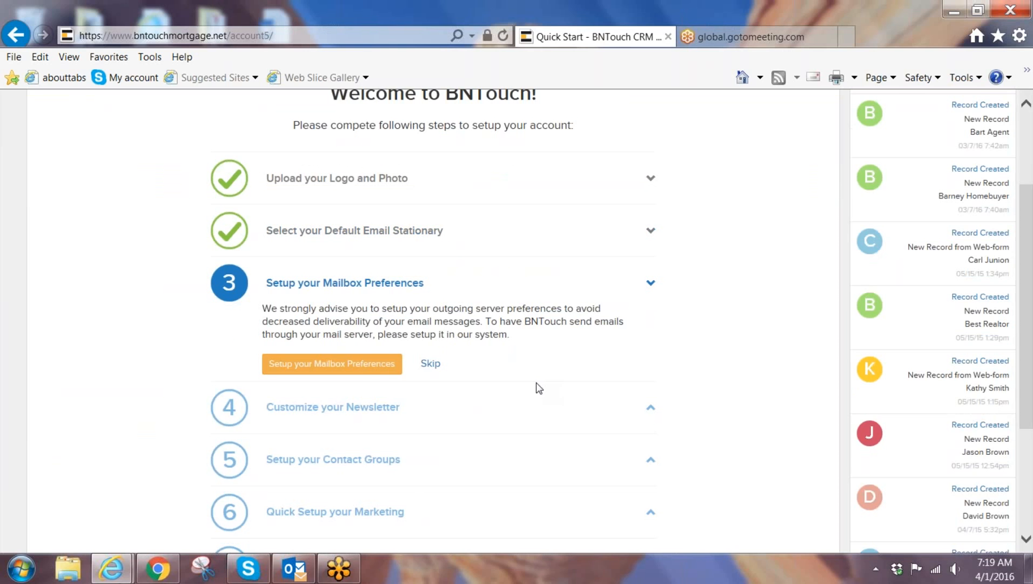
pyautogui.click(350, 370)
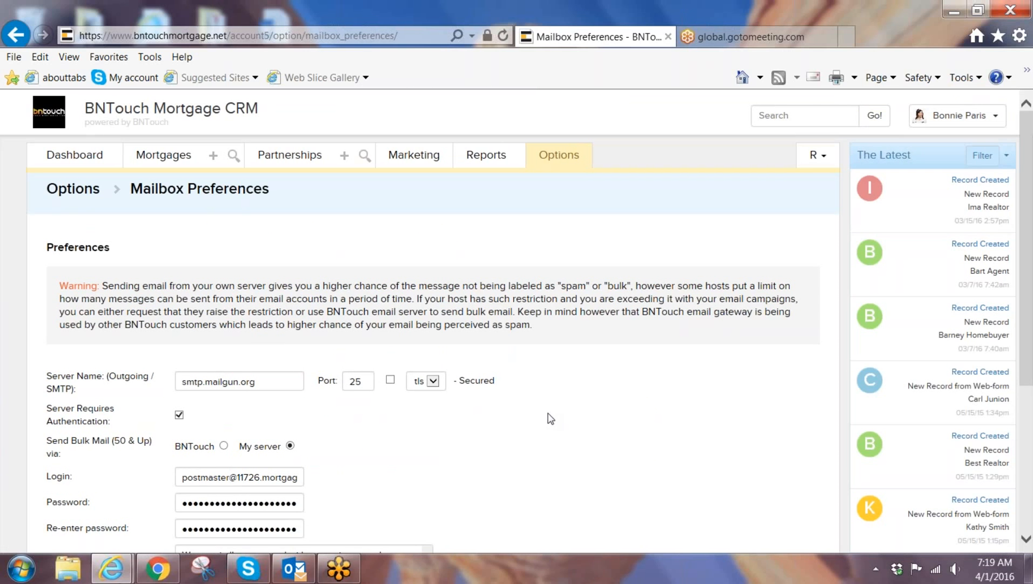
# Step: Examine the outgoing SMTP server name and port settings in the mailbox preferences
pyautogui.scroll(-3, 550, 418)
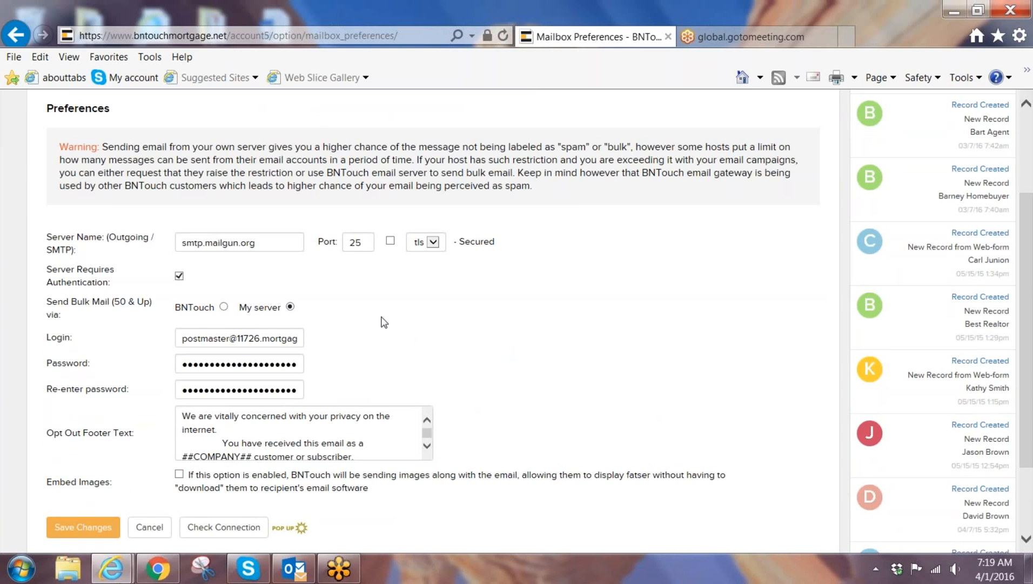
pyautogui.tripleClick(280, 244)
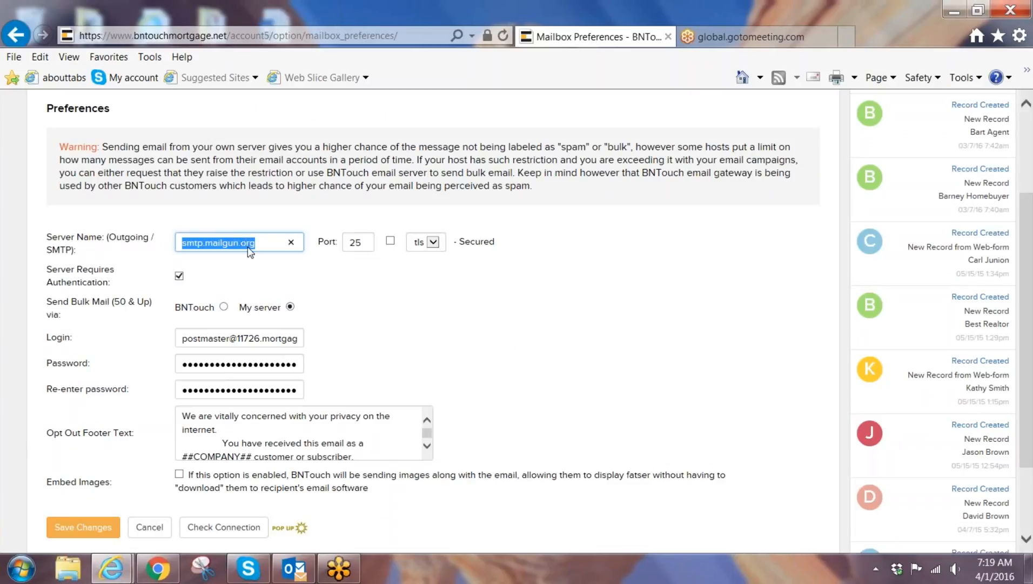
pyautogui.moveTo(344, 243); pyautogui.dragTo(329, 246)
pyautogui.click(329, 244)
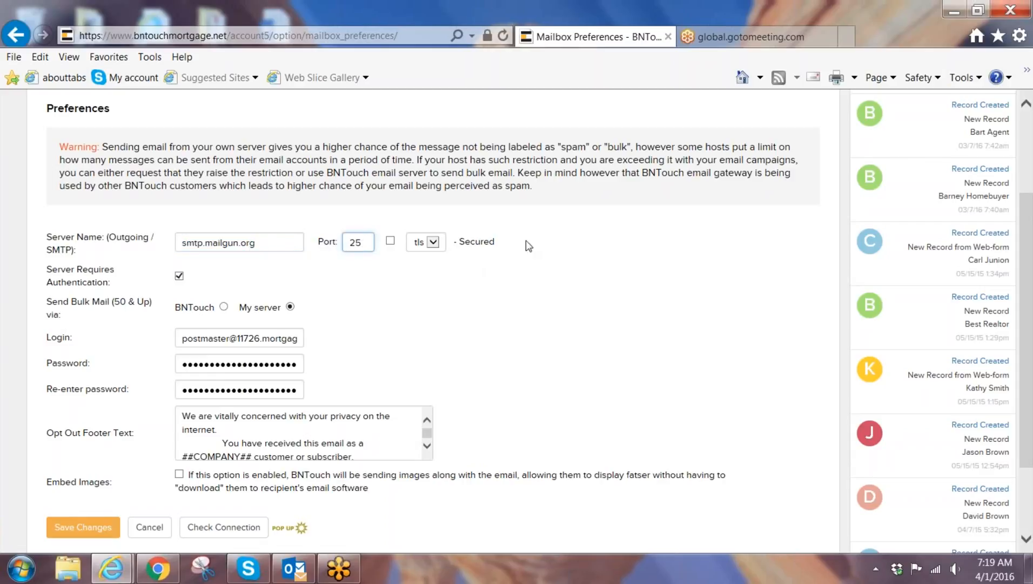
# Step: Check the outgoing server's security option and login, and save the mailbox preferences
pyautogui.moveTo(497, 242); pyautogui.dragTo(458, 243)
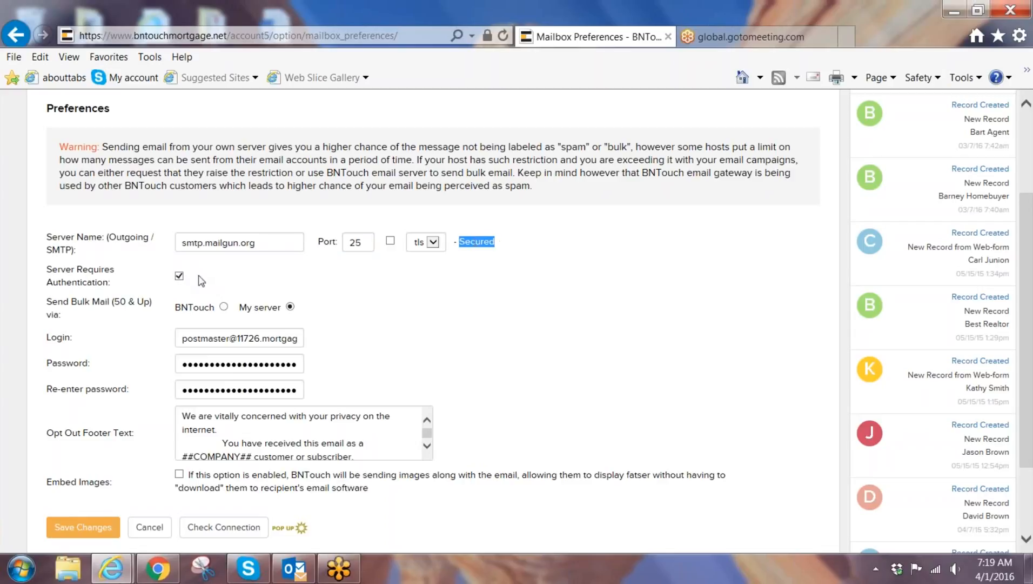
pyautogui.moveTo(262, 339); pyautogui.dragTo(280, 342)
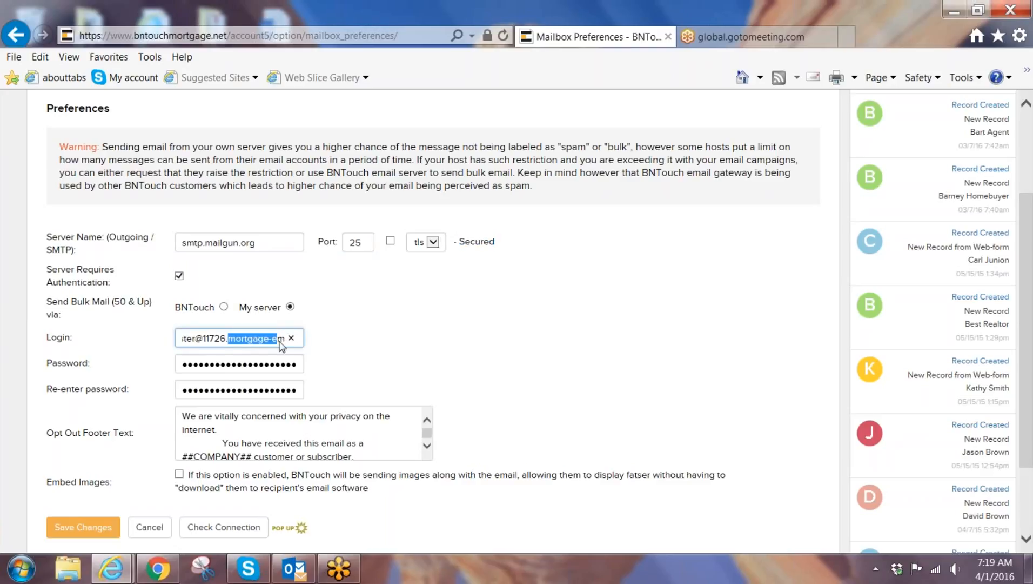
pyautogui.click(388, 350)
pyautogui.scroll(-2, 369, 346)
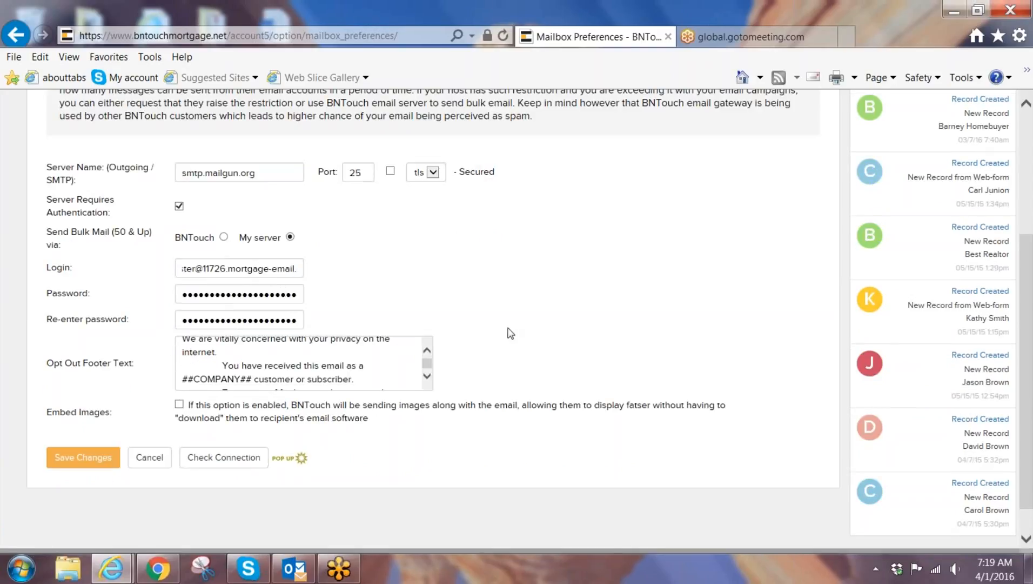
pyautogui.click(81, 462)
# Step: Test the outgoing mail server connection and close the test result window
pyautogui.scroll(-2, 477, 480)
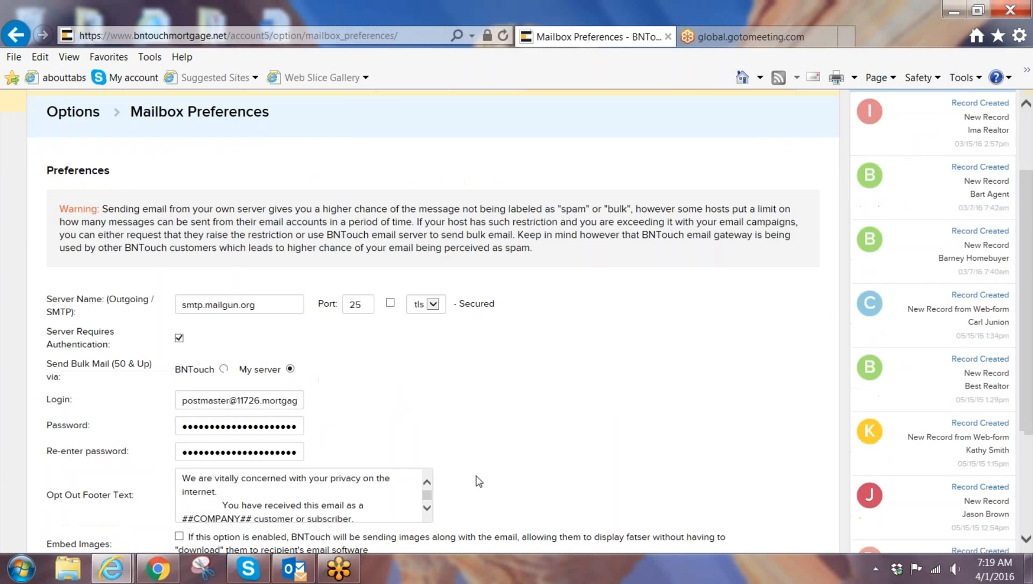
pyautogui.click(204, 493)
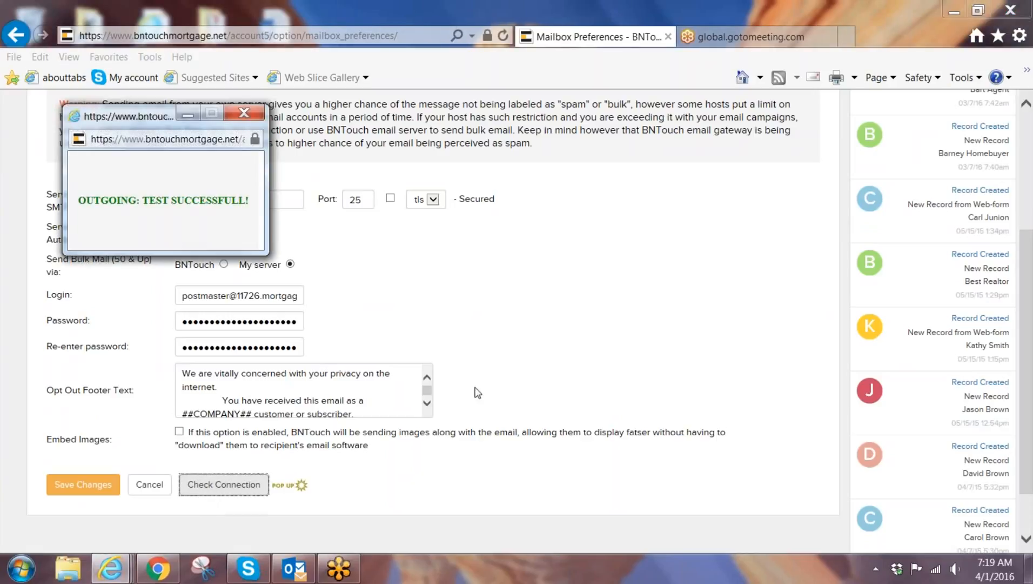
pyautogui.click(245, 113)
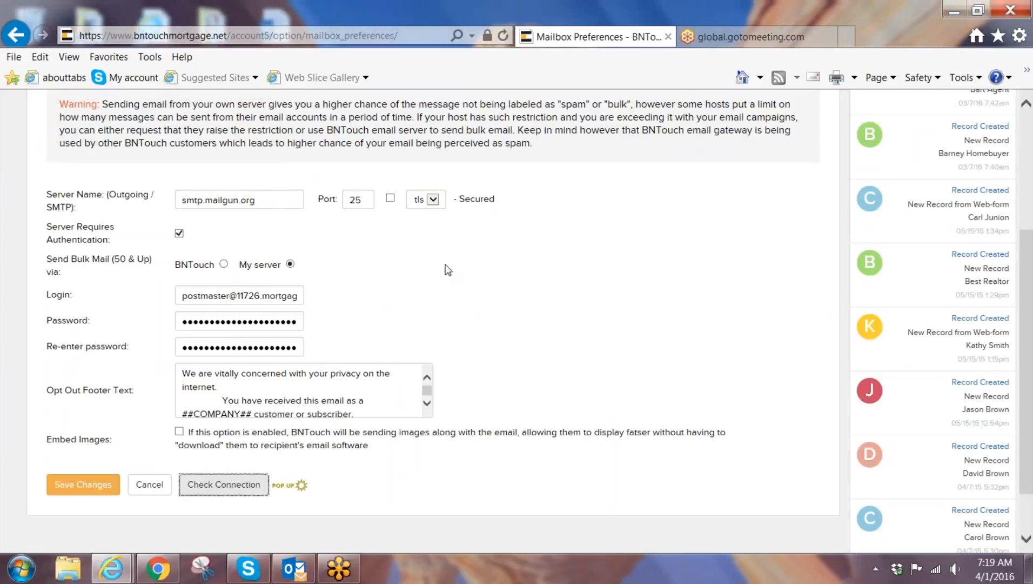
# Step: Return to the quick start steps and open the newsletter customization
pyautogui.scroll(3, 458, 308)
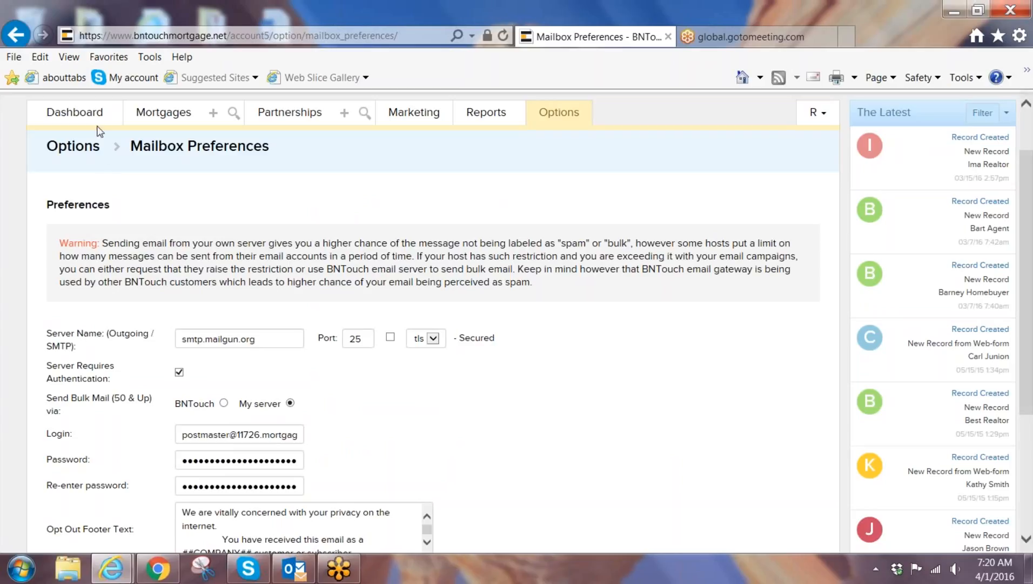
pyautogui.click(66, 115)
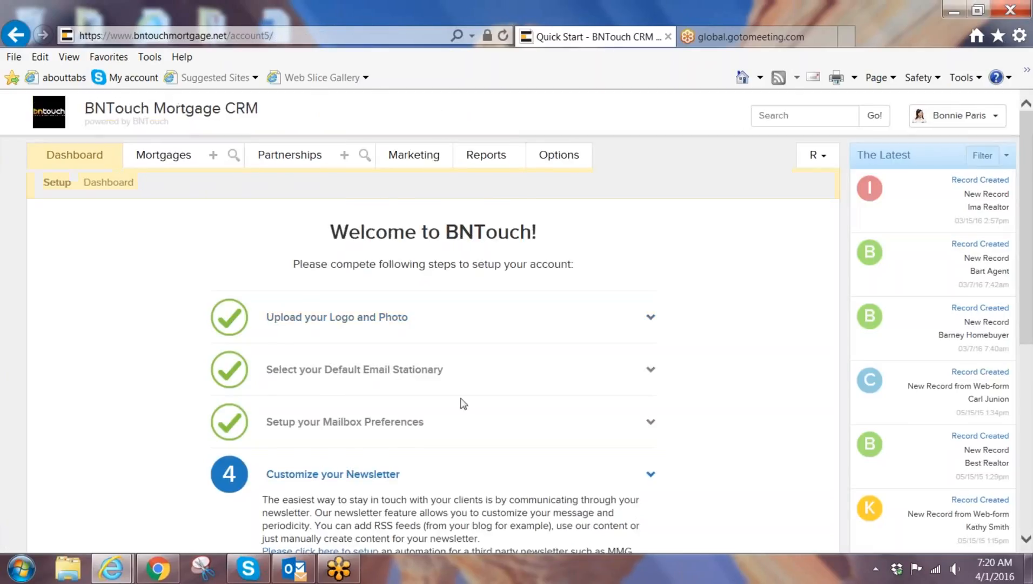
pyautogui.scroll(-2, 464, 400)
pyautogui.scroll(-2, 489, 402)
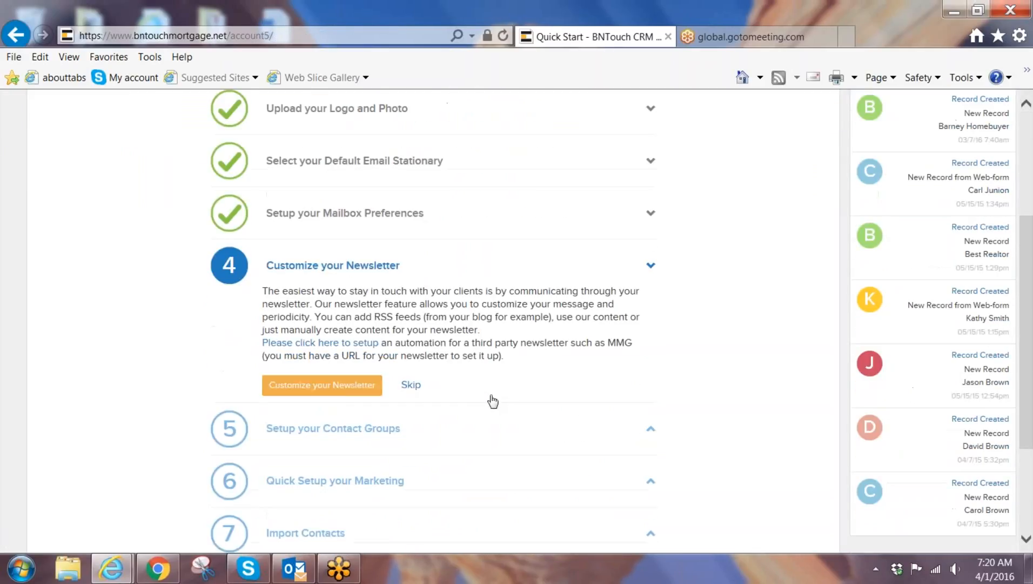
pyautogui.click(346, 397)
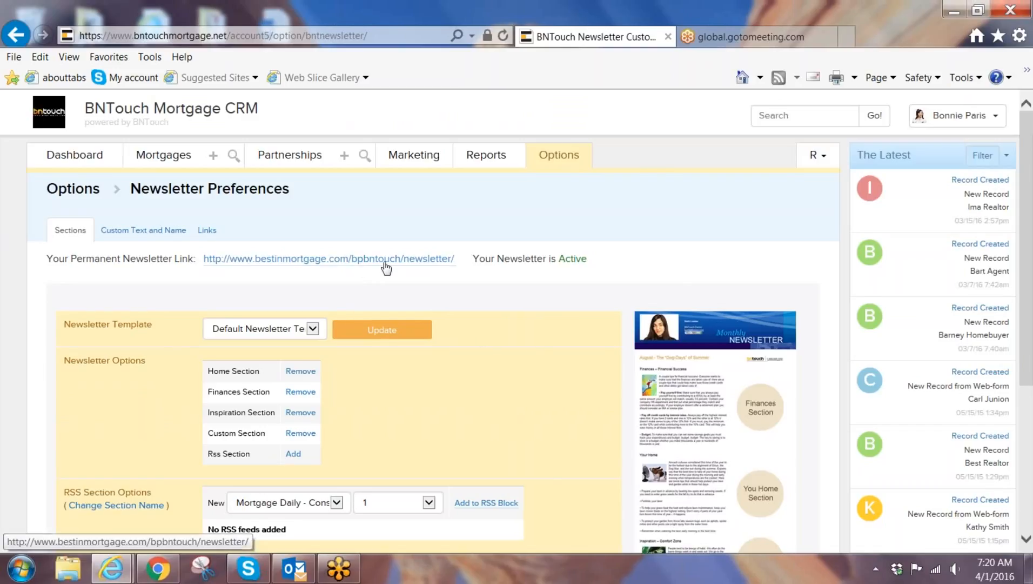
# Step: Examine the newsletter's section options and template preview, and its custom name, section header and section text fields
pyautogui.scroll(-3, 484, 356)
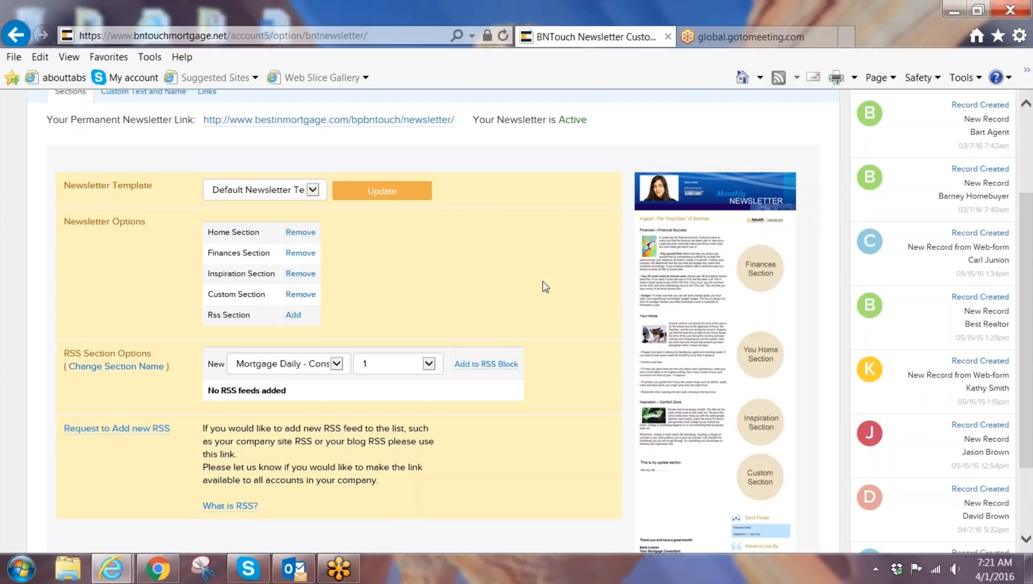
pyautogui.moveTo(709, 329); pyautogui.dragTo(702, 263)
pyautogui.moveTo(704, 325); pyautogui.dragTo(704, 273)
pyautogui.scroll(3, 502, 282)
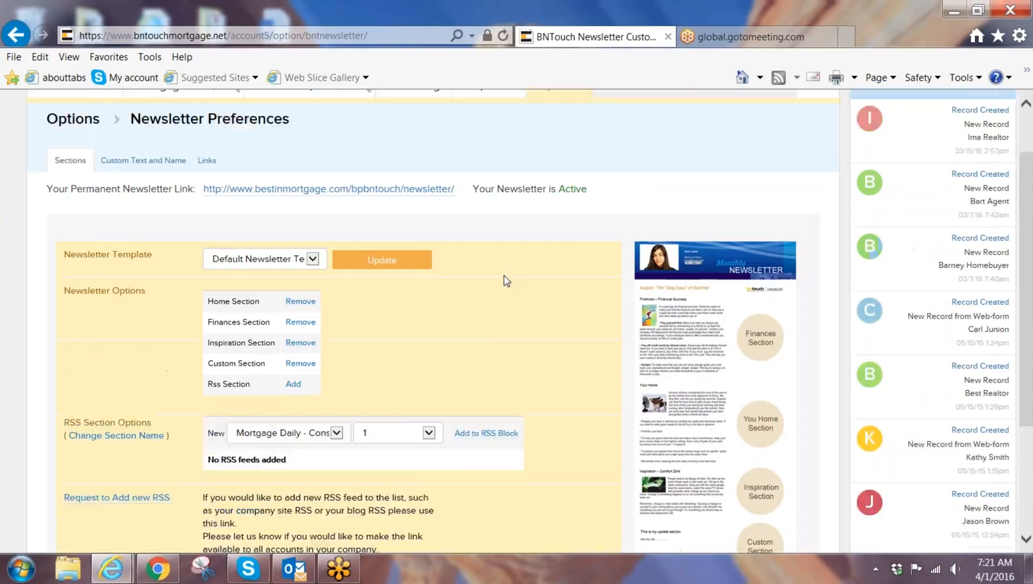
pyautogui.click(155, 232)
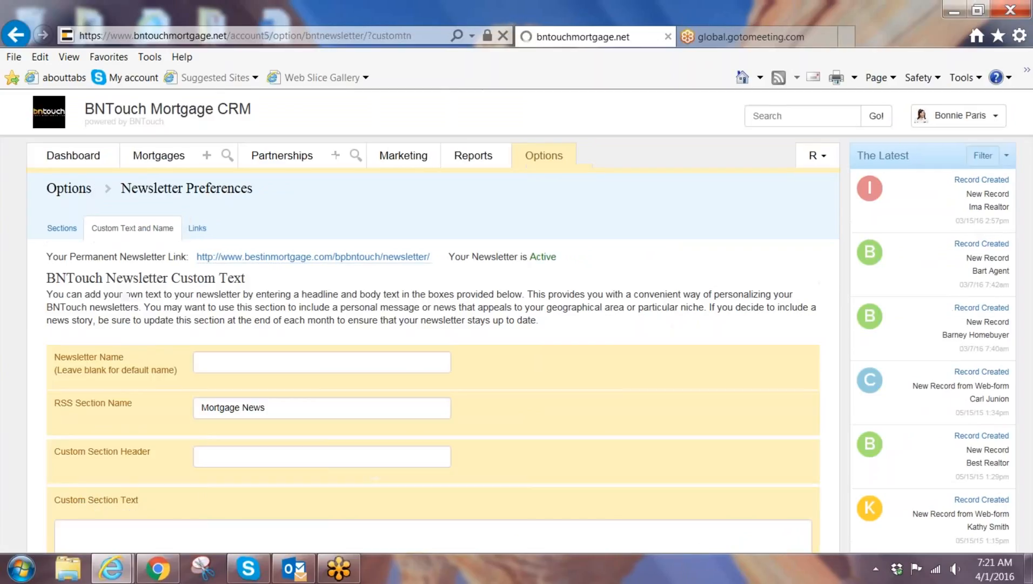
pyautogui.scroll(-3, 617, 406)
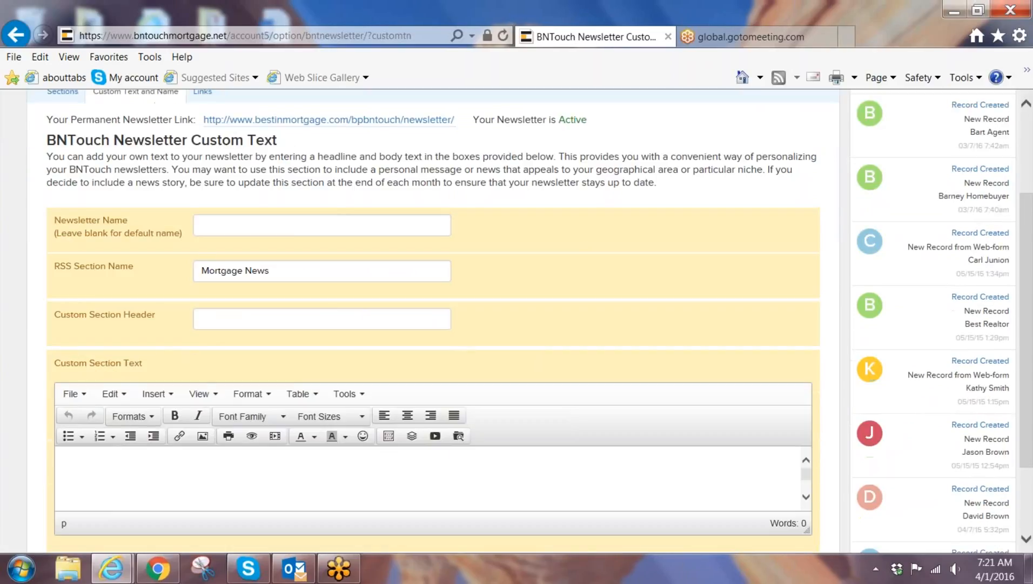
pyautogui.click(288, 229)
pyautogui.click(252, 317)
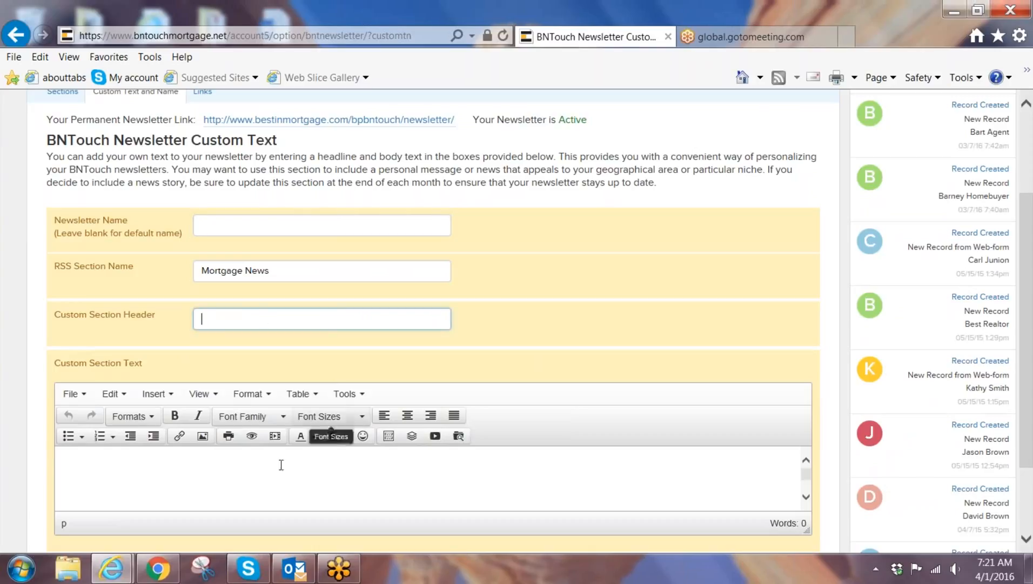
pyautogui.click(137, 468)
pyautogui.scroll(-1, 571, 432)
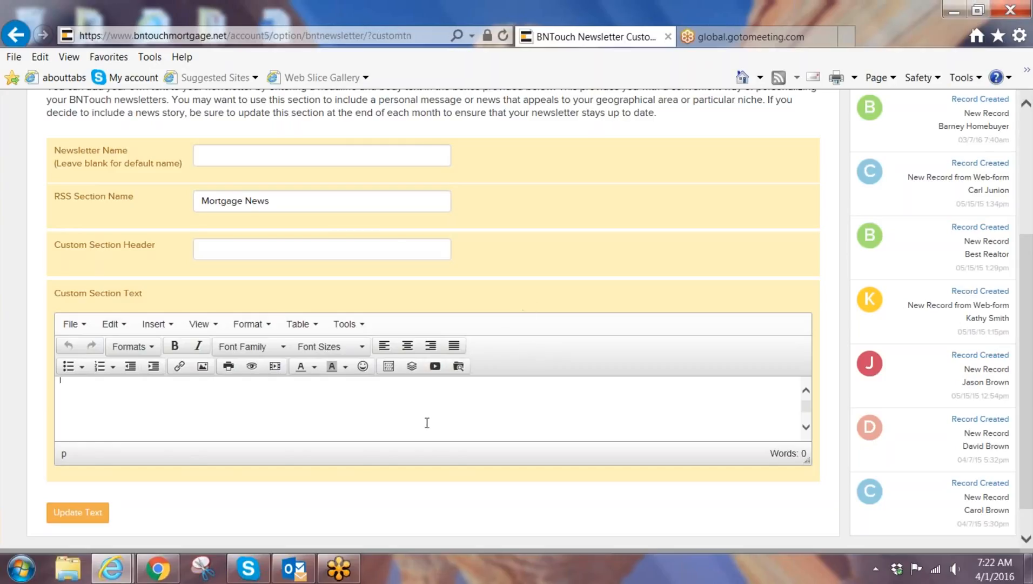
# Step: Go back to the newsletter sections and review the template, newsletter options and RSS section options
pyautogui.scroll(4, 433, 408)
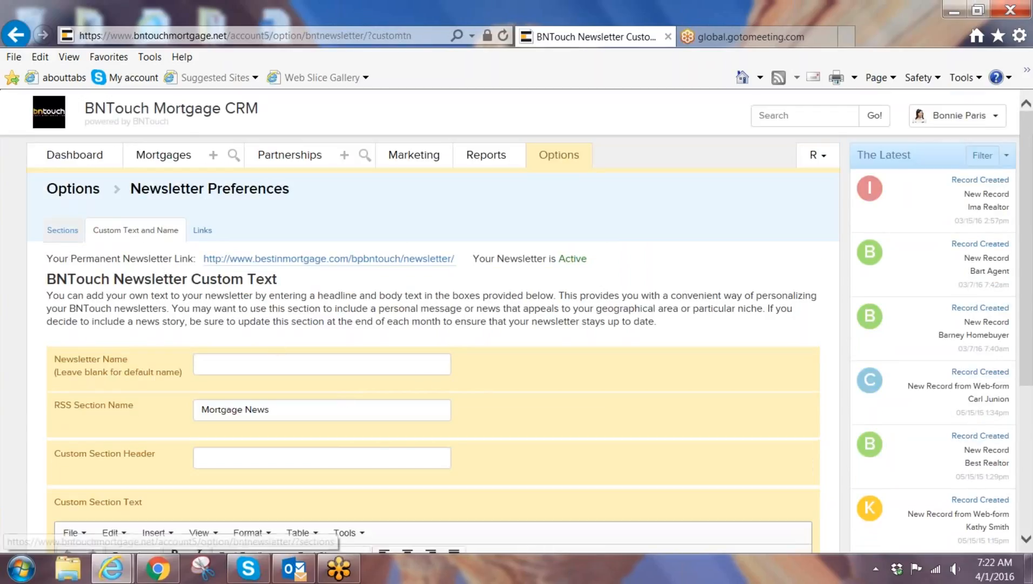
pyautogui.click(61, 234)
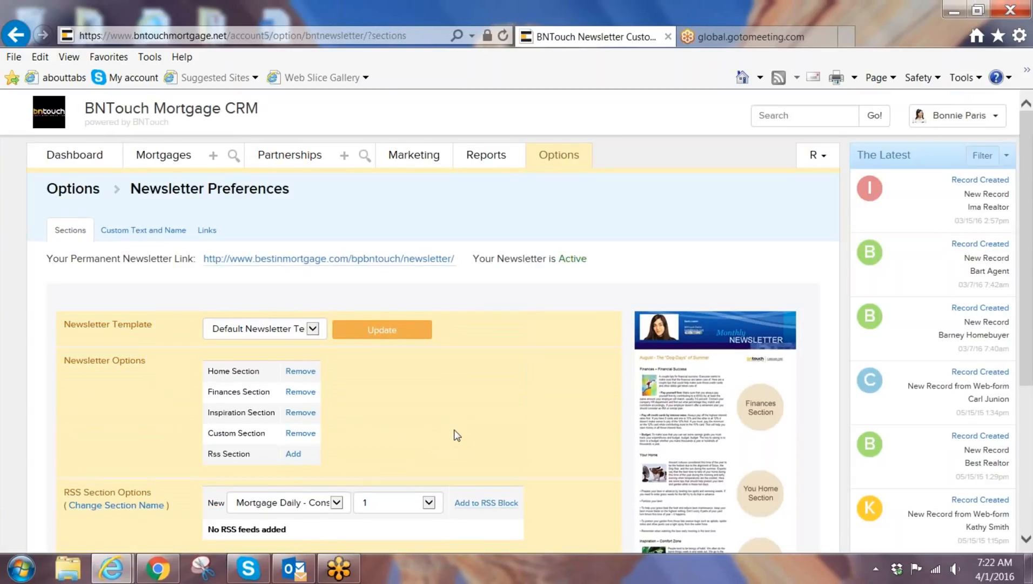
pyautogui.scroll(-4, 456, 435)
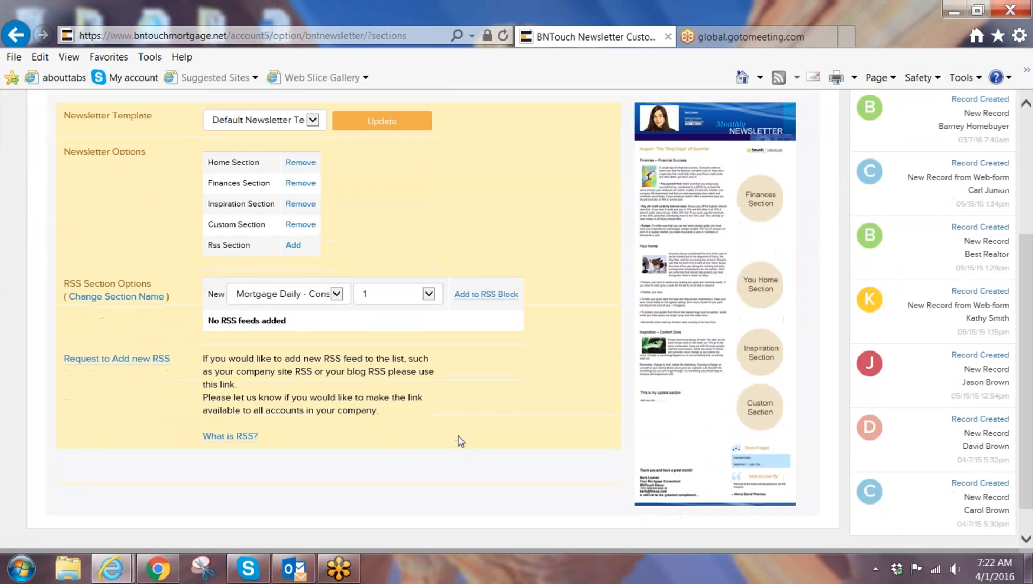
pyautogui.scroll(4, 460, 443)
pyautogui.scroll(-3, 461, 443)
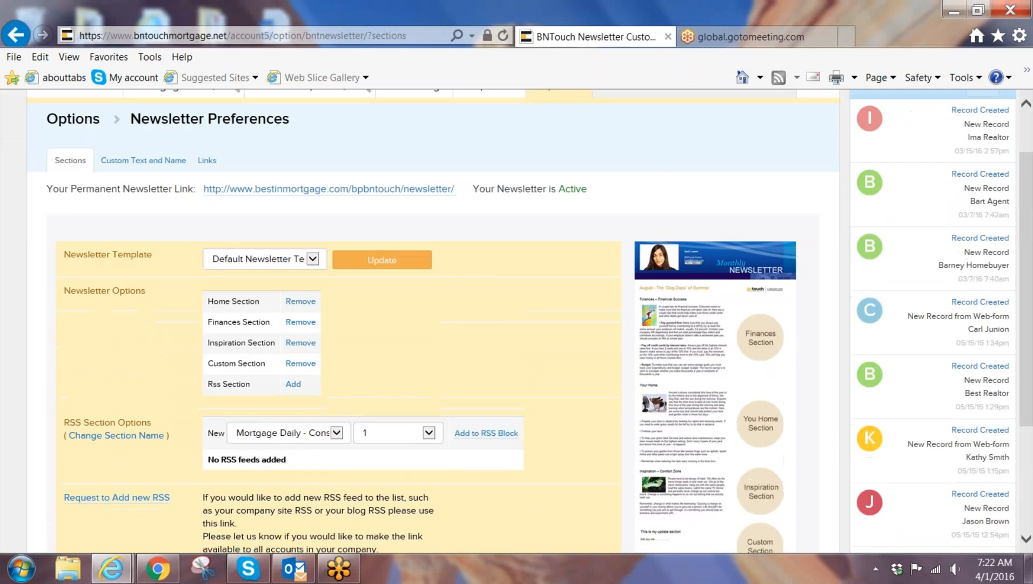
pyautogui.scroll(3, 460, 444)
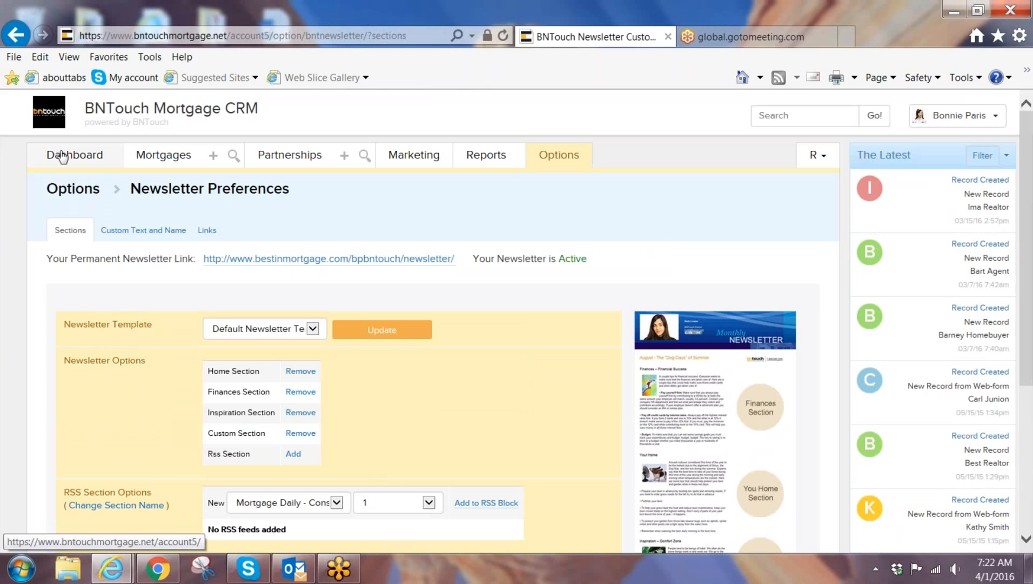
# Step: Return to the quick start steps and open the contact groups setup
pyautogui.click(84, 161)
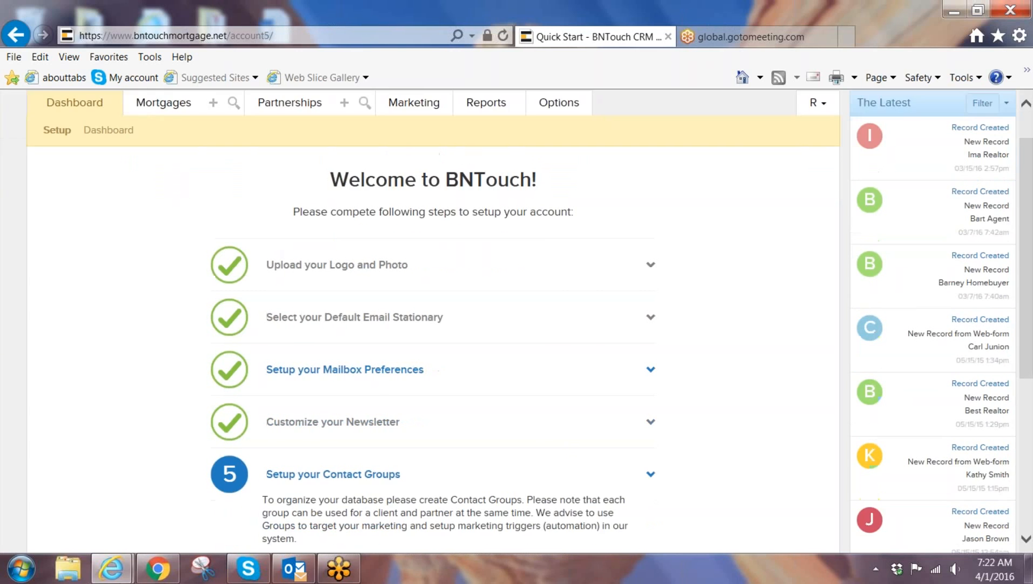
pyautogui.scroll(-2, 567, 451)
pyautogui.scroll(-4, 567, 451)
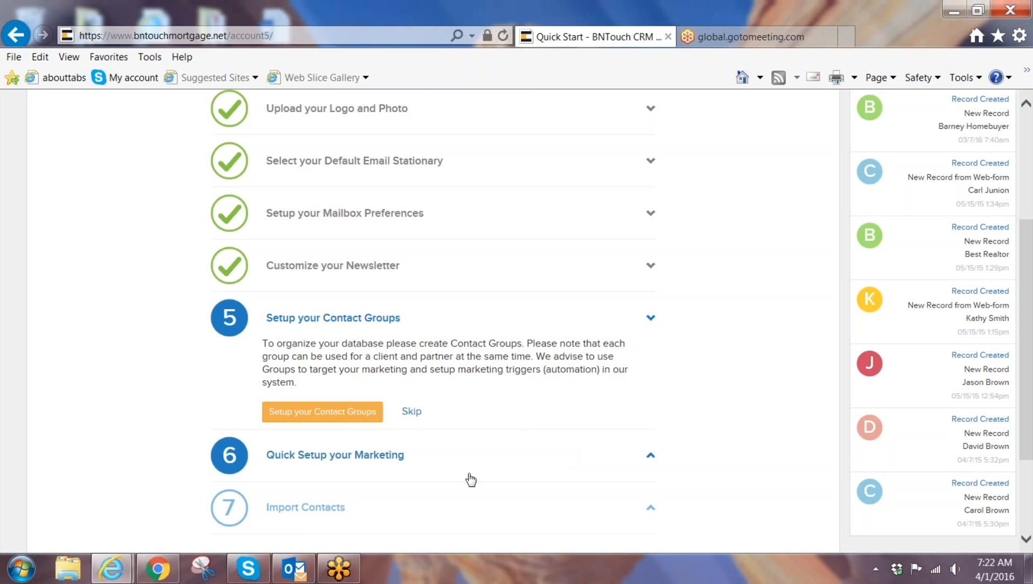
pyautogui.click(341, 418)
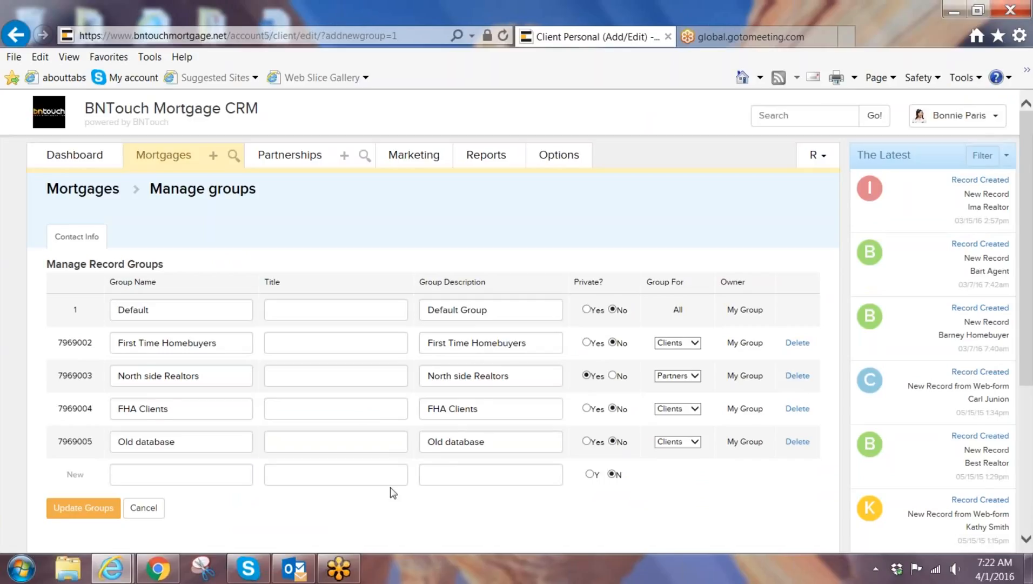
# Step: Review the existing record groups, including Default, First Time Homebuyers, FHA Clients and Old database
pyautogui.scroll(-2, 393, 493)
pyautogui.moveTo(193, 238); pyautogui.dragTo(108, 238)
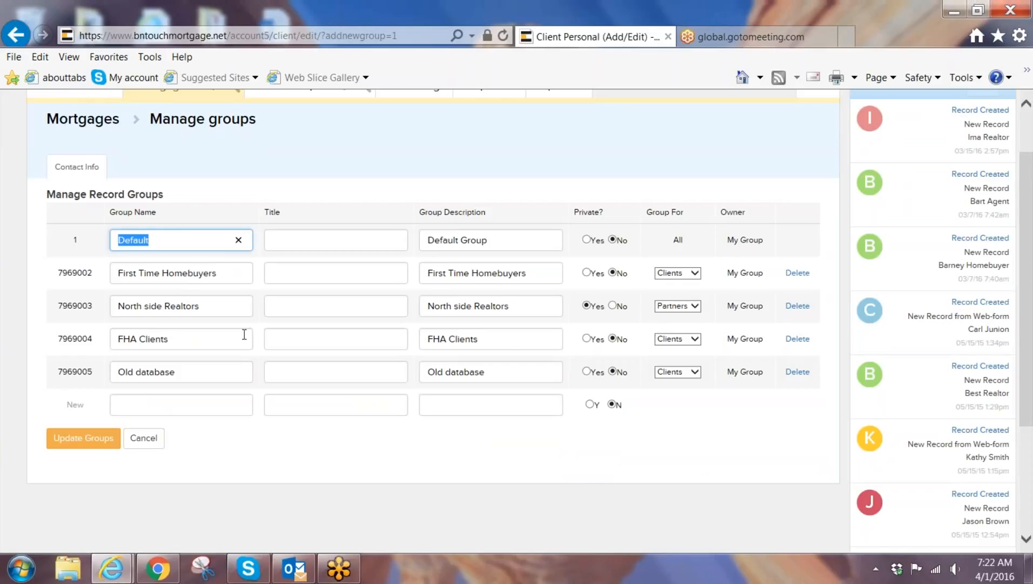
pyautogui.scroll(2, 247, 338)
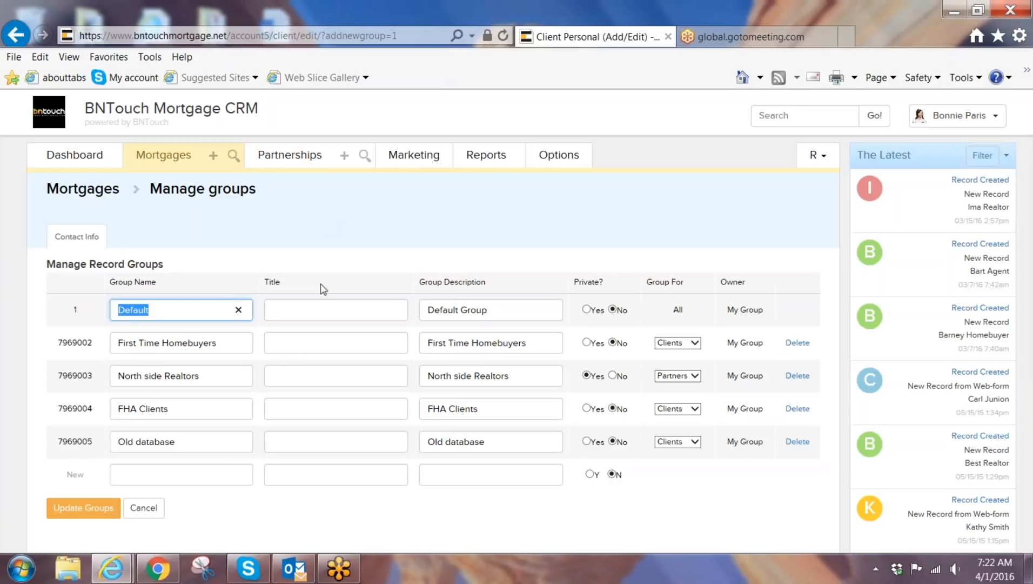
pyautogui.click(218, 347)
pyautogui.moveTo(218, 347); pyautogui.dragTo(129, 346)
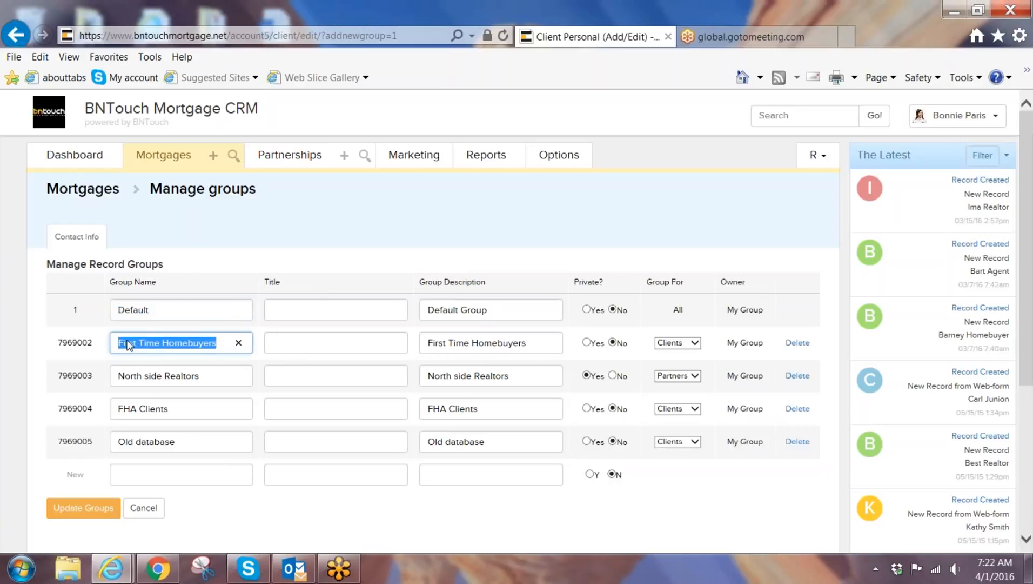
pyautogui.click(205, 408)
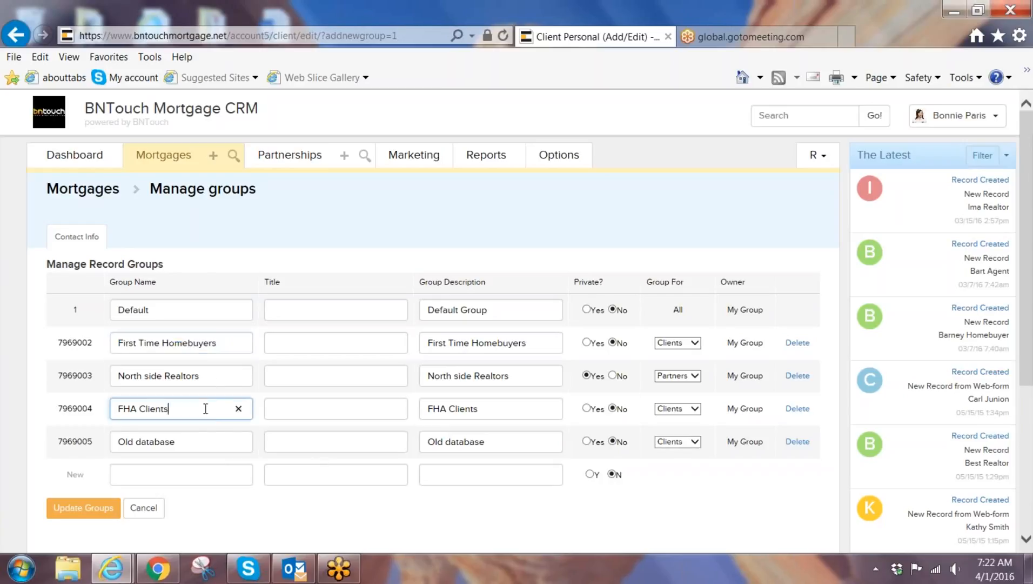
pyautogui.click(203, 444)
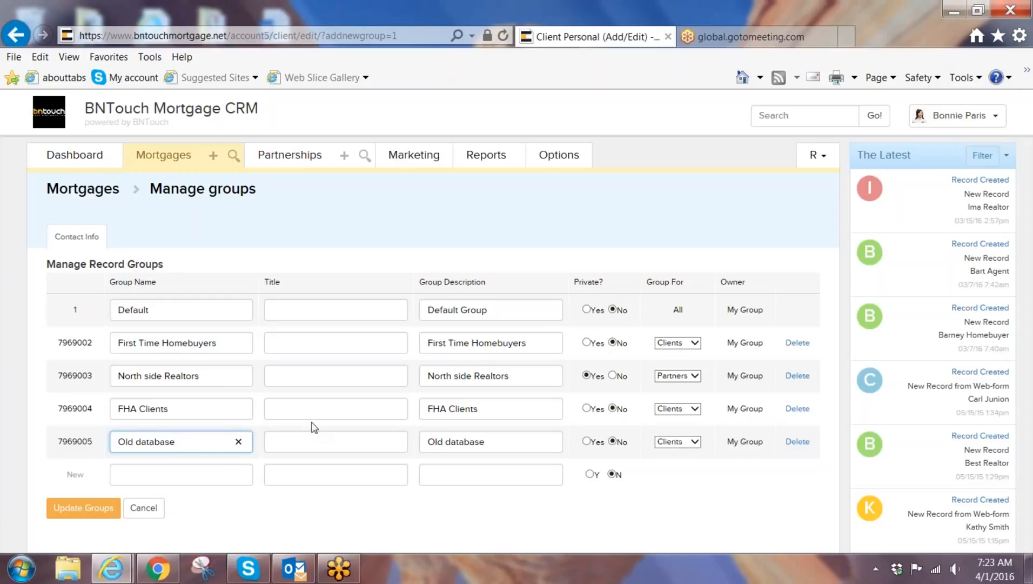
# Step: Add a record group named "New group name here", copy that name into its description, and save the groups
pyautogui.click(219, 476)
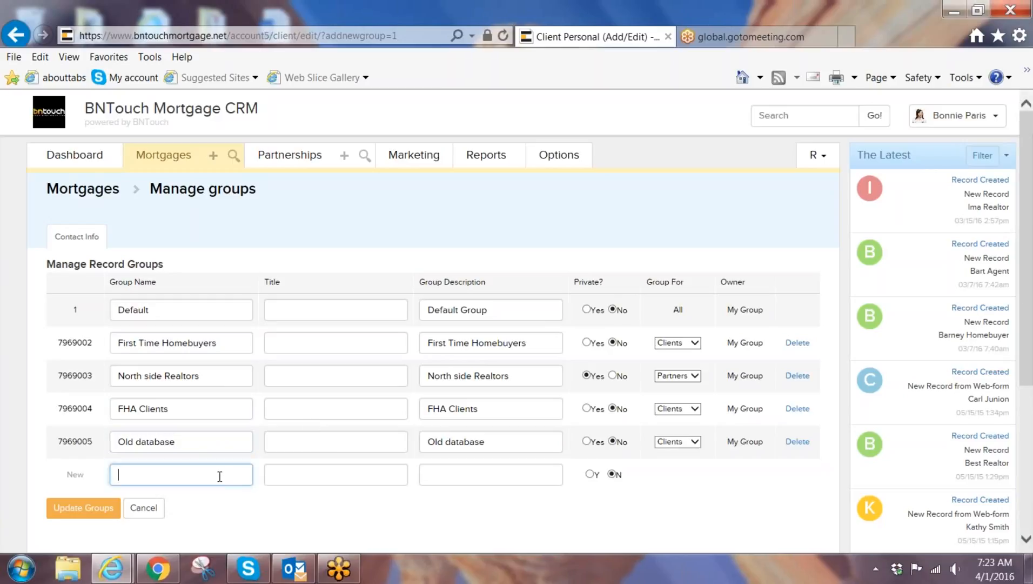
pyautogui.write('New ')
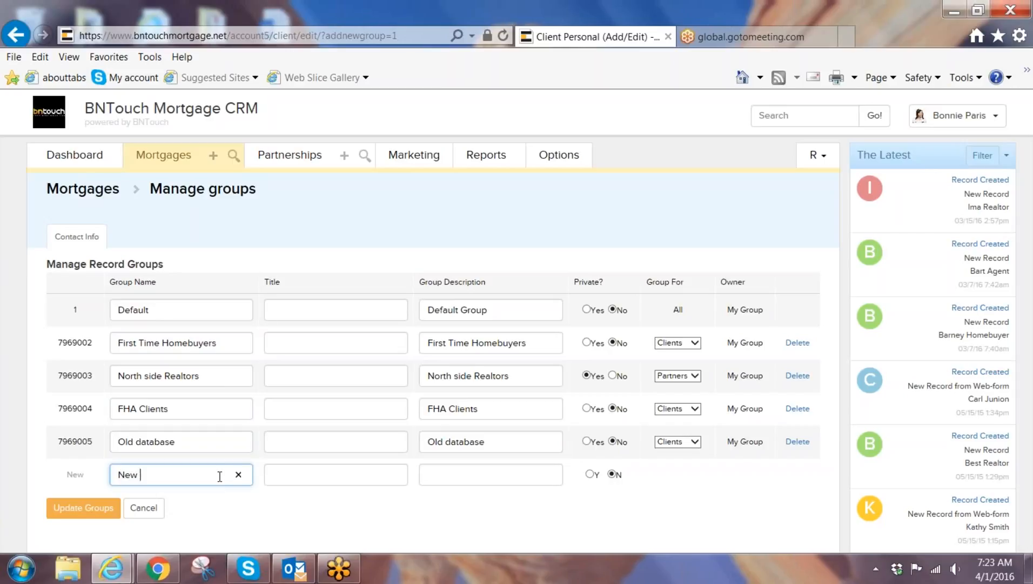
pyautogui.write('group name here')
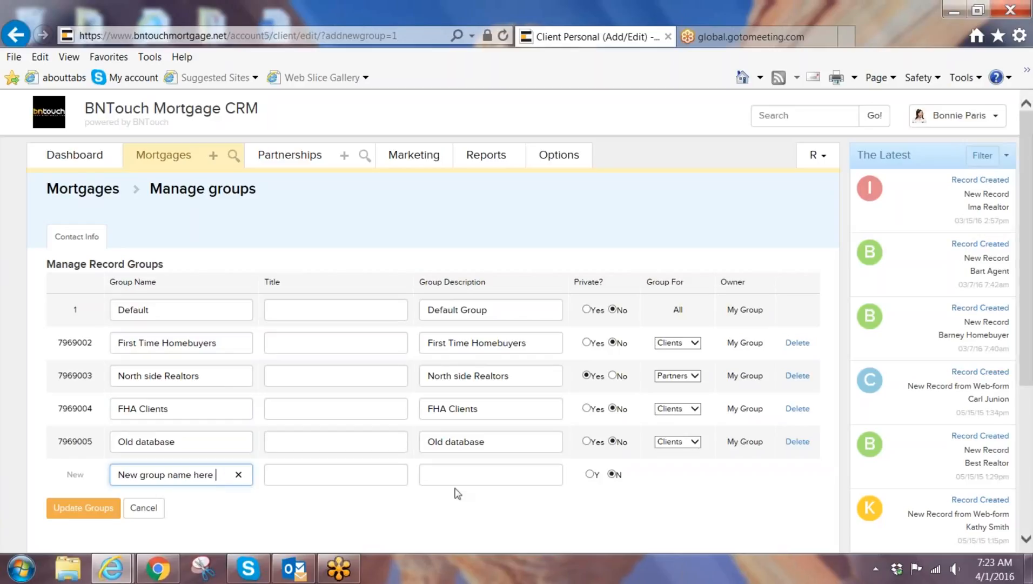
pyautogui.moveTo(216, 478); pyautogui.dragTo(109, 469)
pyautogui.hotkey('ctrl', 'c')
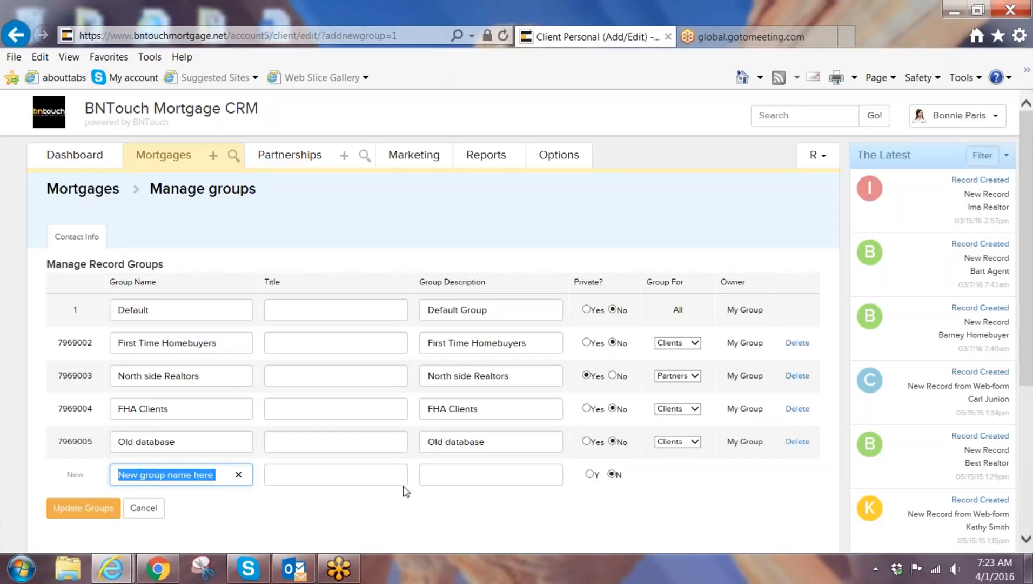
pyautogui.click(429, 475)
pyautogui.hotkey('ctrl', 'v')
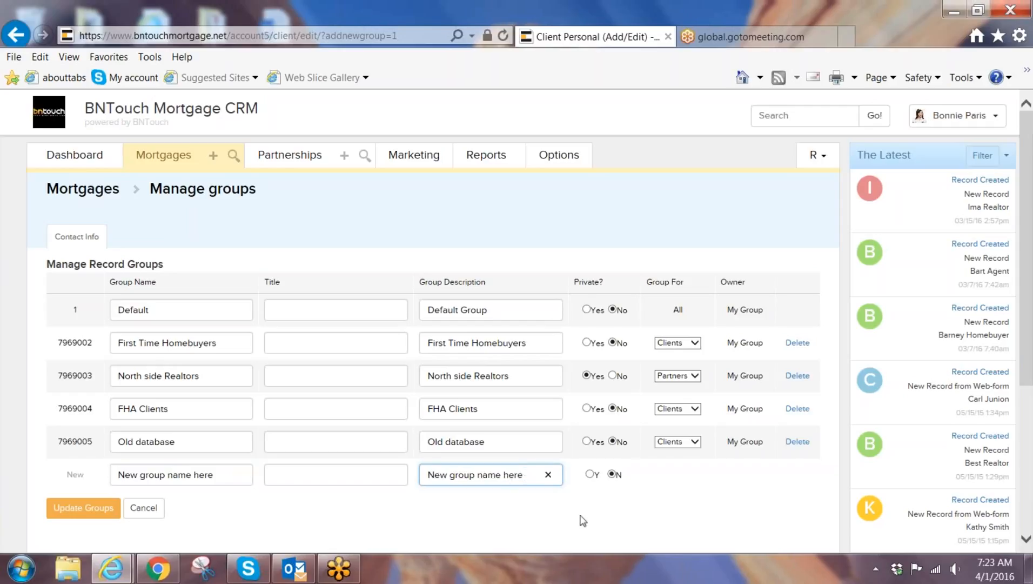
pyautogui.click(73, 508)
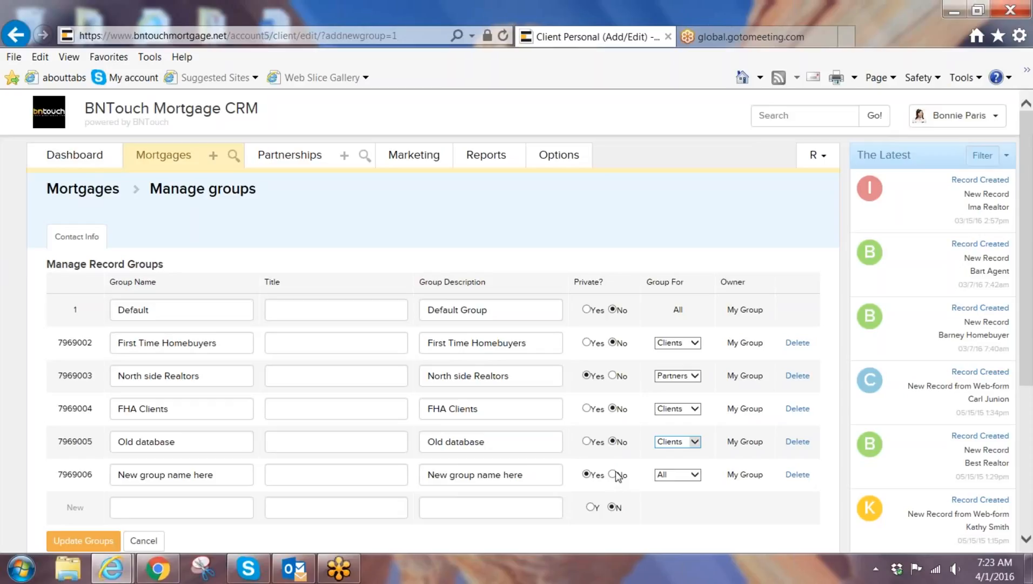
# Step: Set the group type of "New group name here" to All after trying Clients and Partners, and update the groups
pyautogui.click(234, 471)
pyautogui.moveTo(233, 472); pyautogui.dragTo(117, 468)
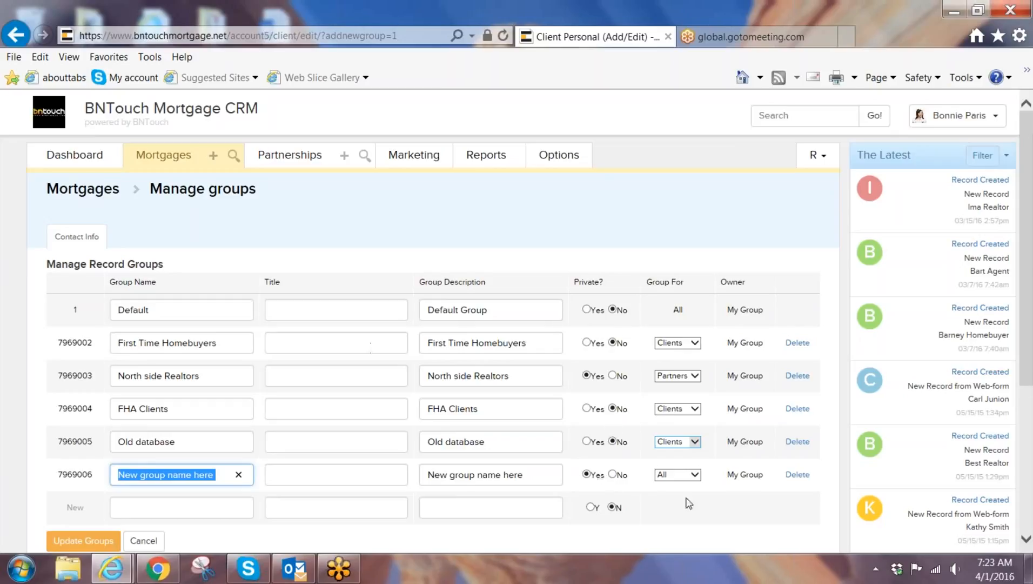
pyautogui.click(696, 474)
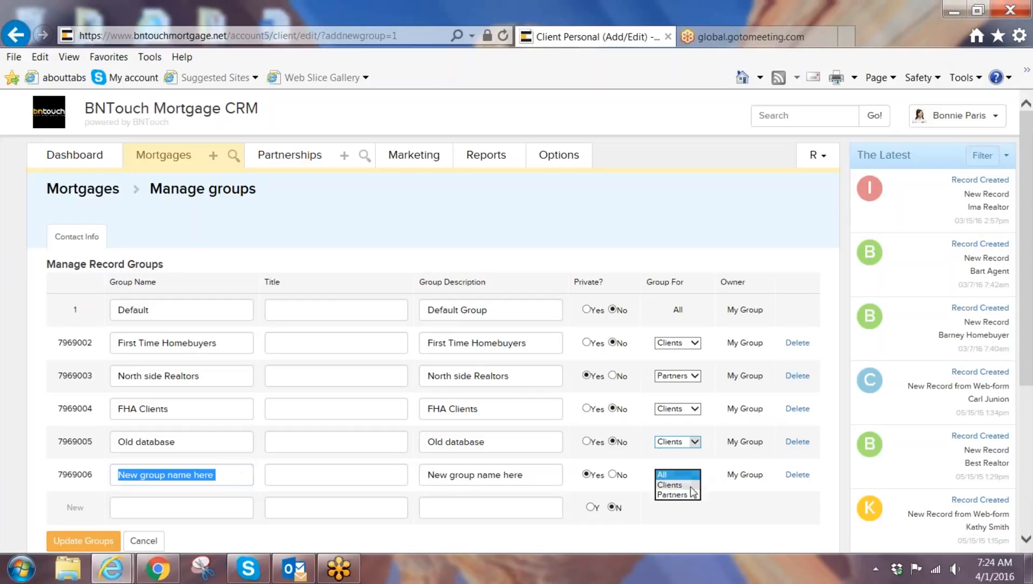
pyautogui.click(677, 491)
pyautogui.click(695, 474)
pyautogui.click(689, 486)
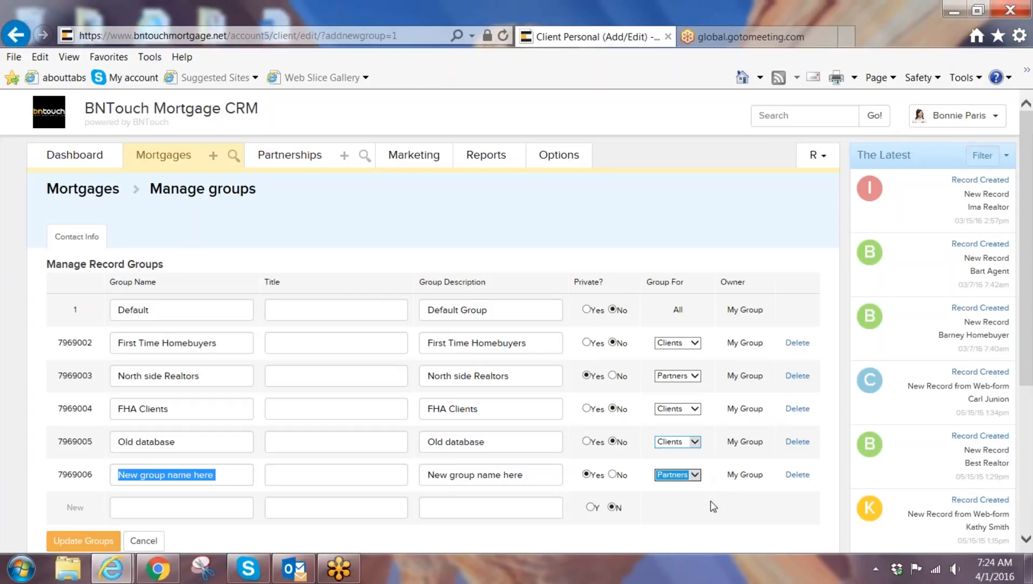
pyautogui.click(694, 474)
pyautogui.click(670, 455)
pyautogui.click(96, 540)
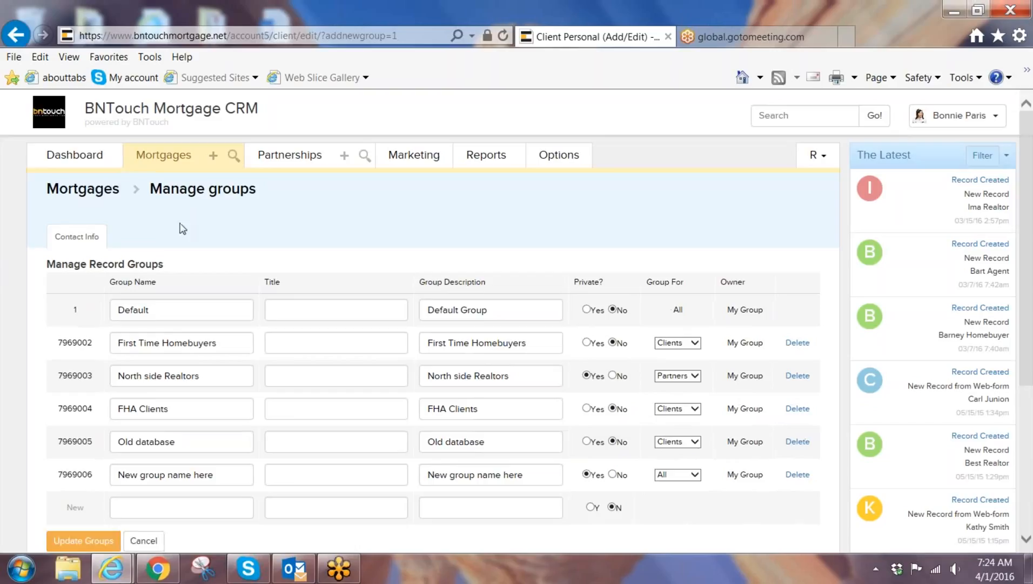
# Step: From the quick start steps, run the marketing quick setup with the default basic campaigns and enable Safe Mode
pyautogui.click(92, 153)
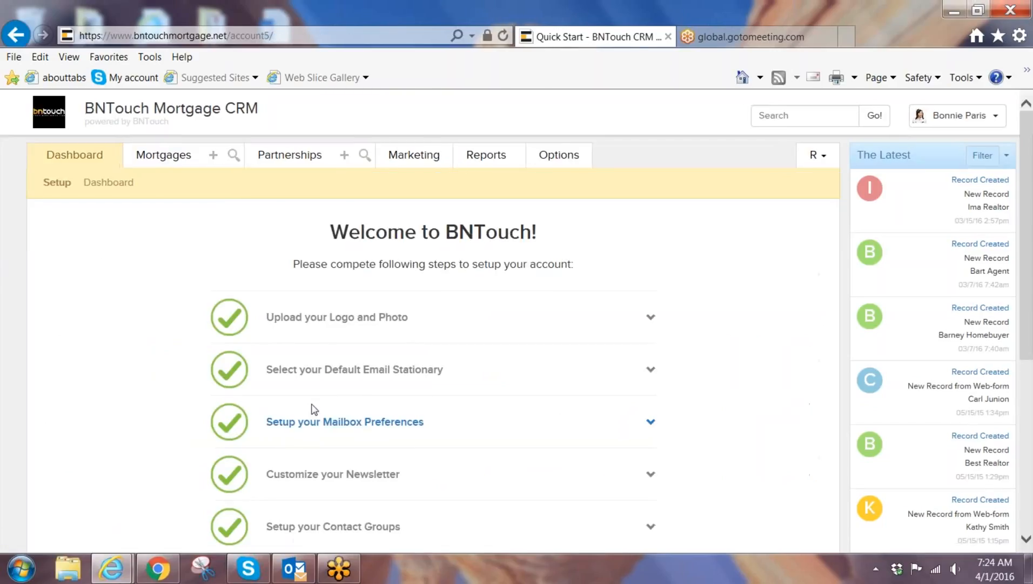
pyautogui.scroll(-6, 445, 426)
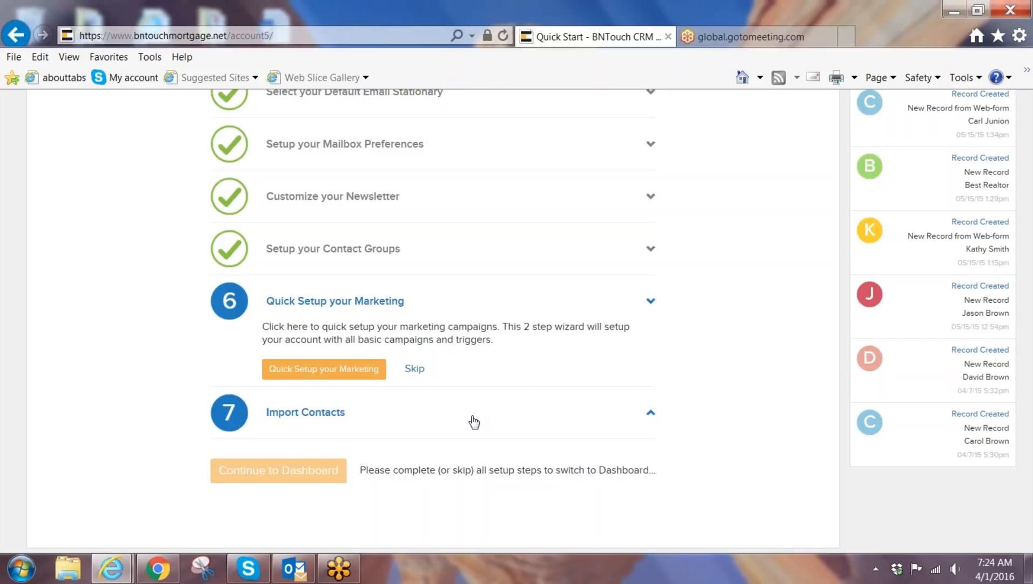
pyautogui.click(340, 373)
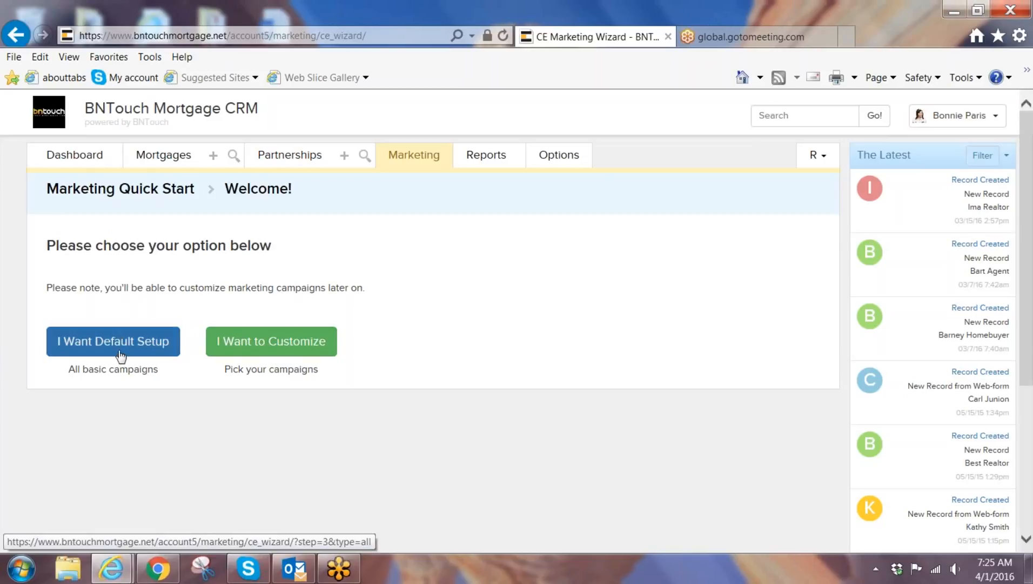
pyautogui.click(96, 349)
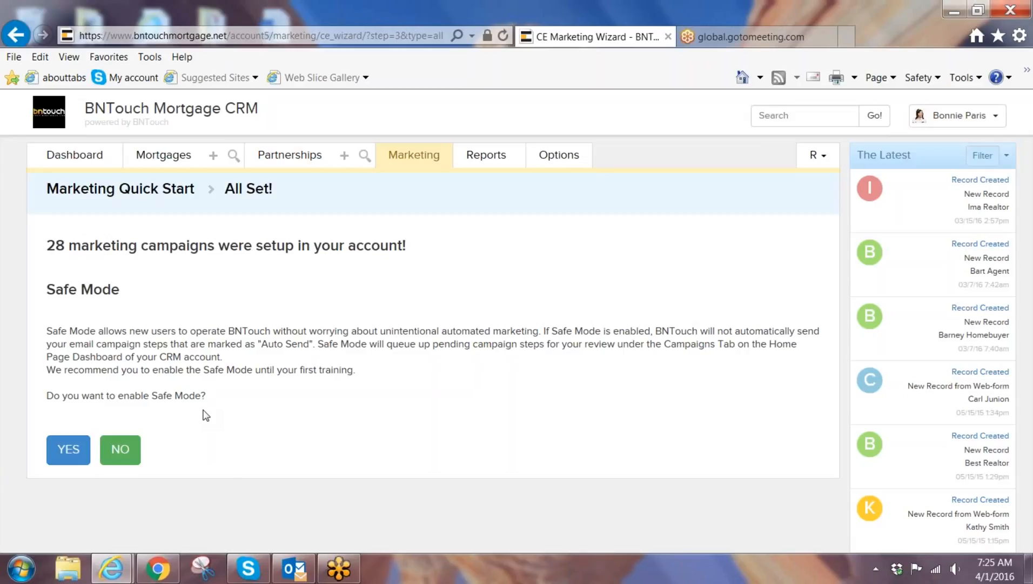
pyautogui.click(73, 451)
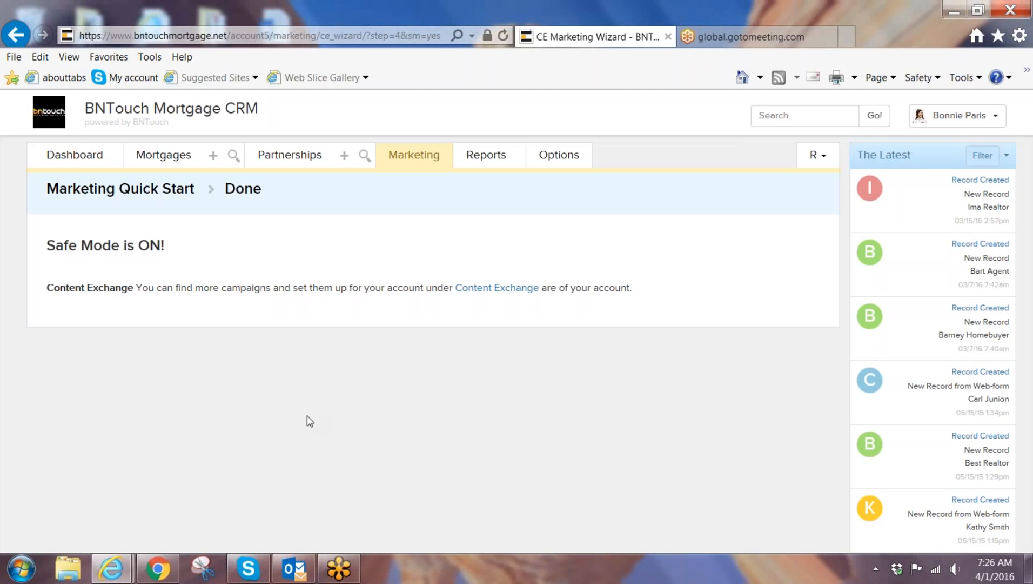
# Step: Return to the quick start steps and open the contact import
pyautogui.click(81, 158)
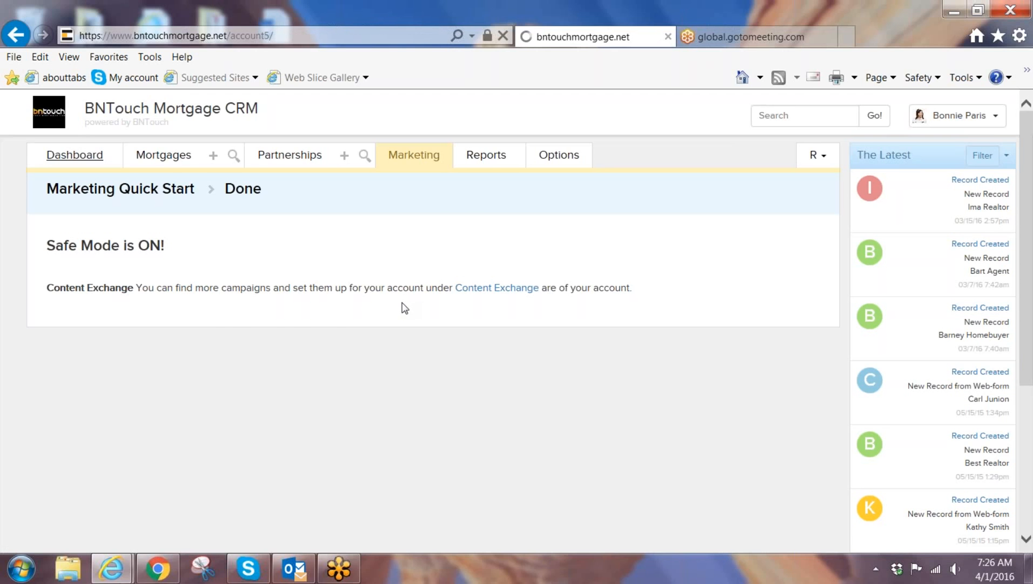
pyautogui.scroll(-6, 500, 395)
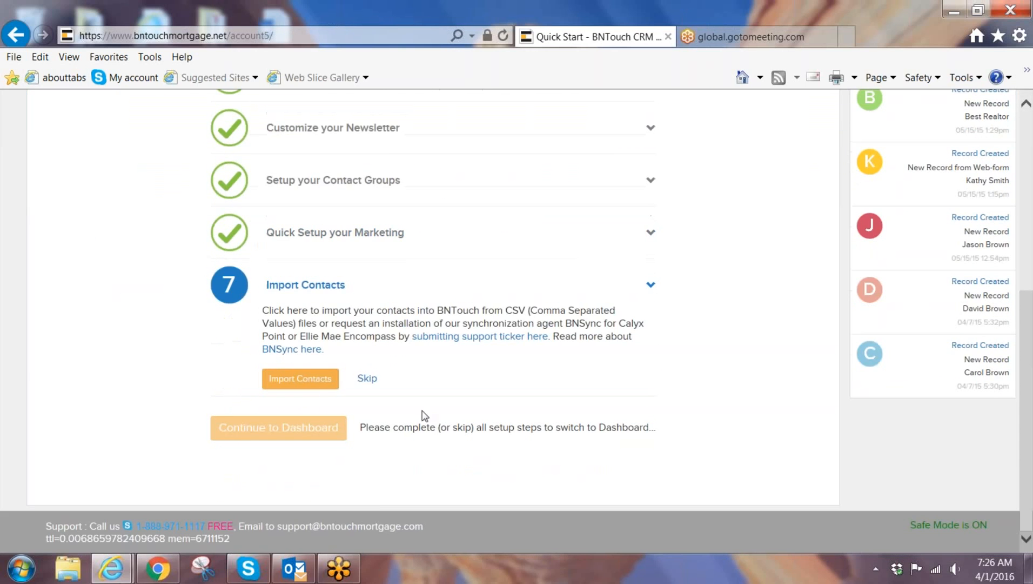
pyautogui.click(316, 385)
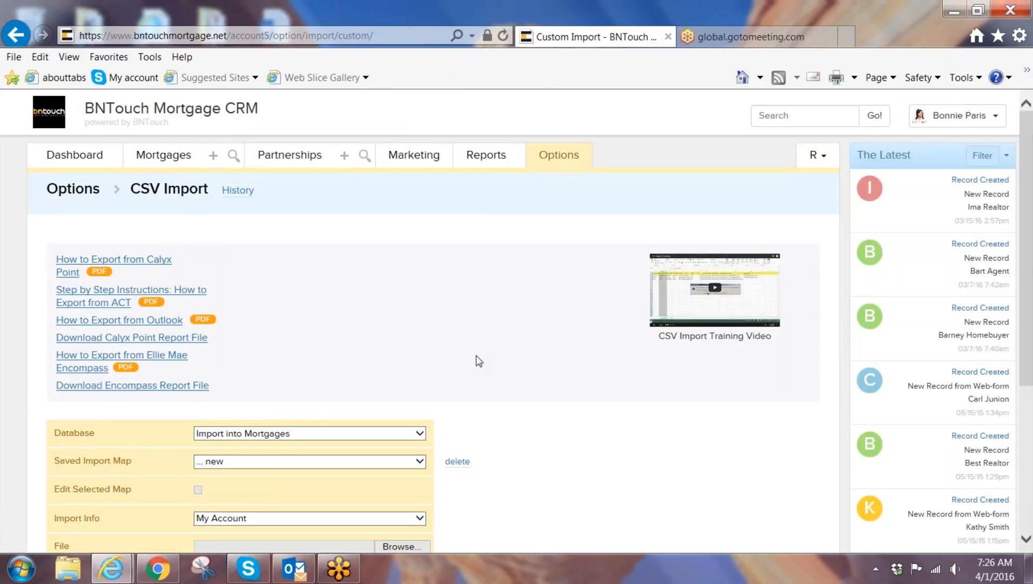
# Step: Try Import into Partnerships as the CSV import database and switch it back to Import into Mortgages
pyautogui.scroll(-2, 478, 360)
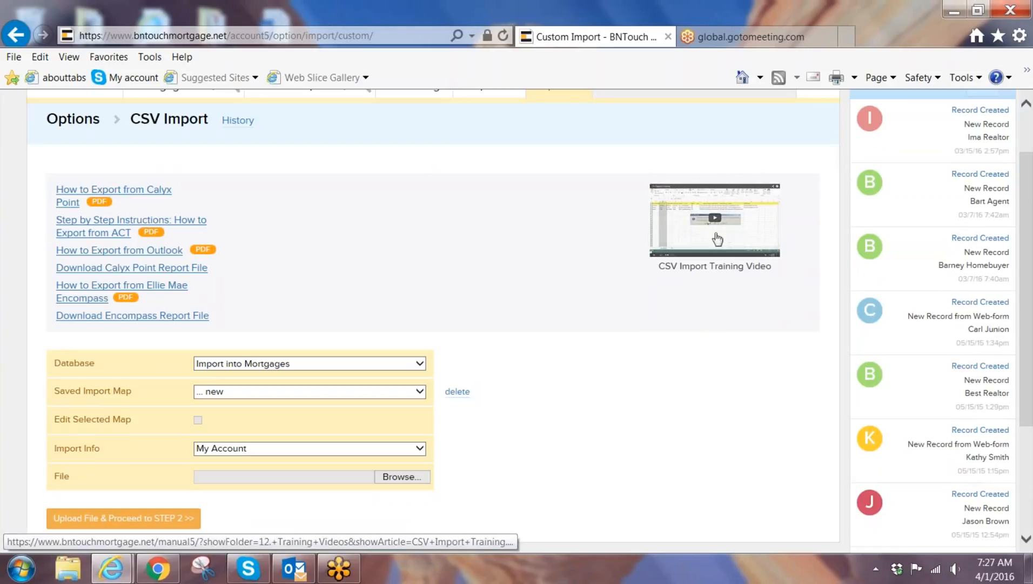
pyautogui.scroll(-2, 602, 377)
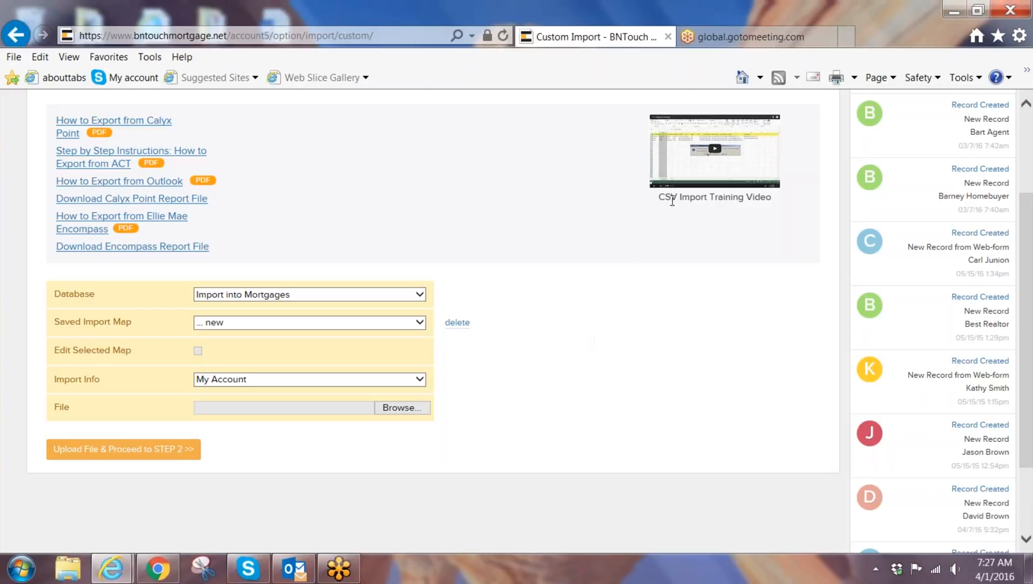
pyautogui.moveTo(678, 199); pyautogui.dragTo(658, 199)
pyautogui.scroll(3, 427, 319)
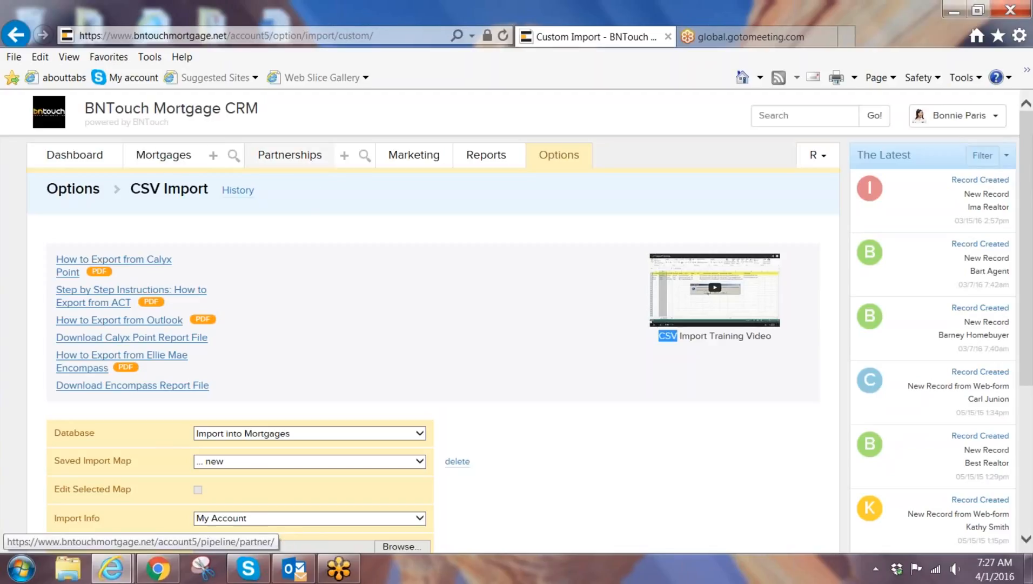
pyautogui.scroll(-2, 451, 311)
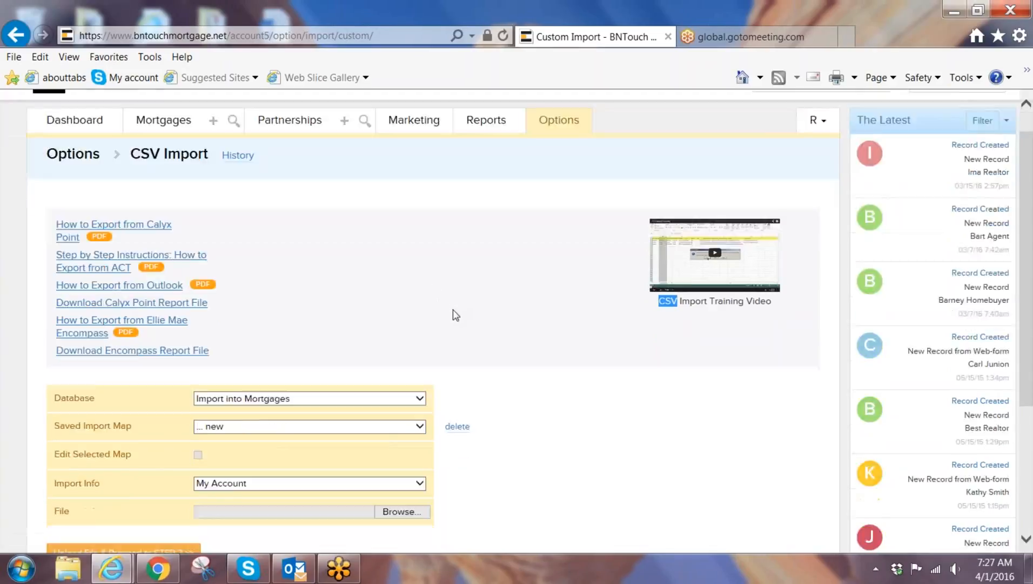
pyautogui.click(422, 363)
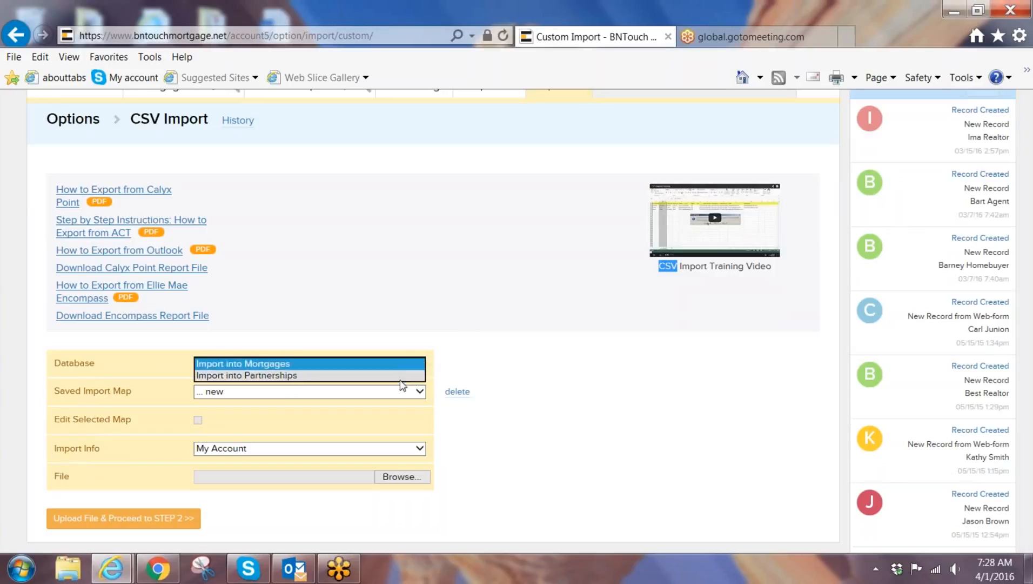
pyautogui.click(401, 375)
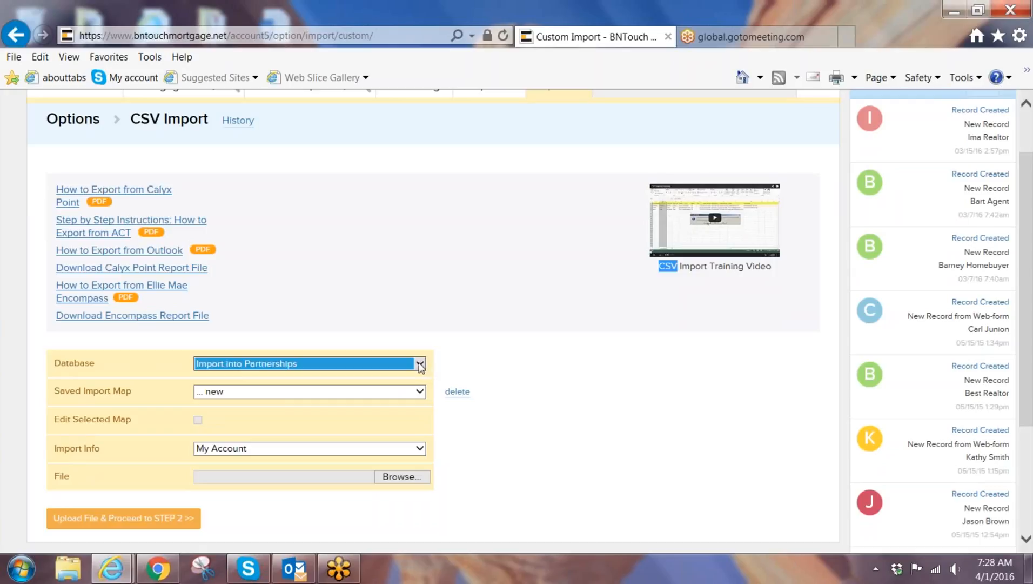
pyautogui.click(420, 363)
pyautogui.click(396, 351)
# Step: Choose Borrower Example.csv from the Desktop for import into My Account, upload it and proceed to step 2
pyautogui.scroll(-2, 489, 307)
pyautogui.scroll(3, 488, 306)
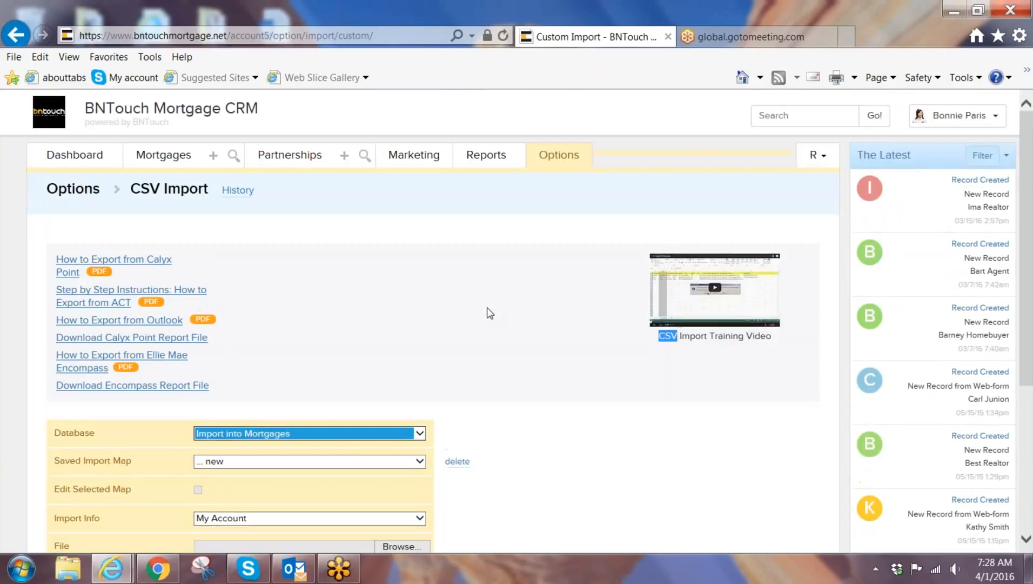
pyautogui.scroll(-2, 493, 315)
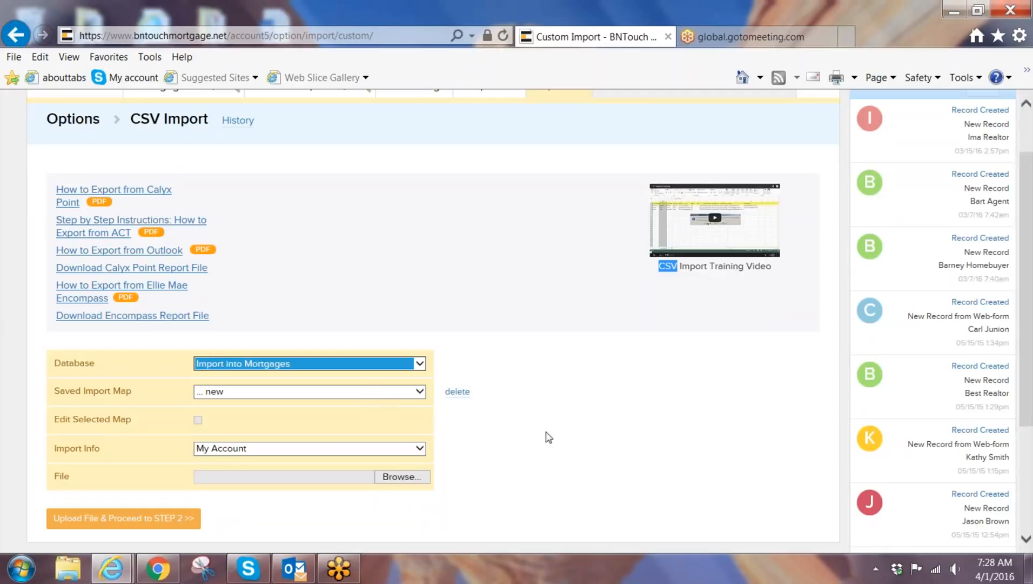
pyautogui.scroll(-1, 549, 436)
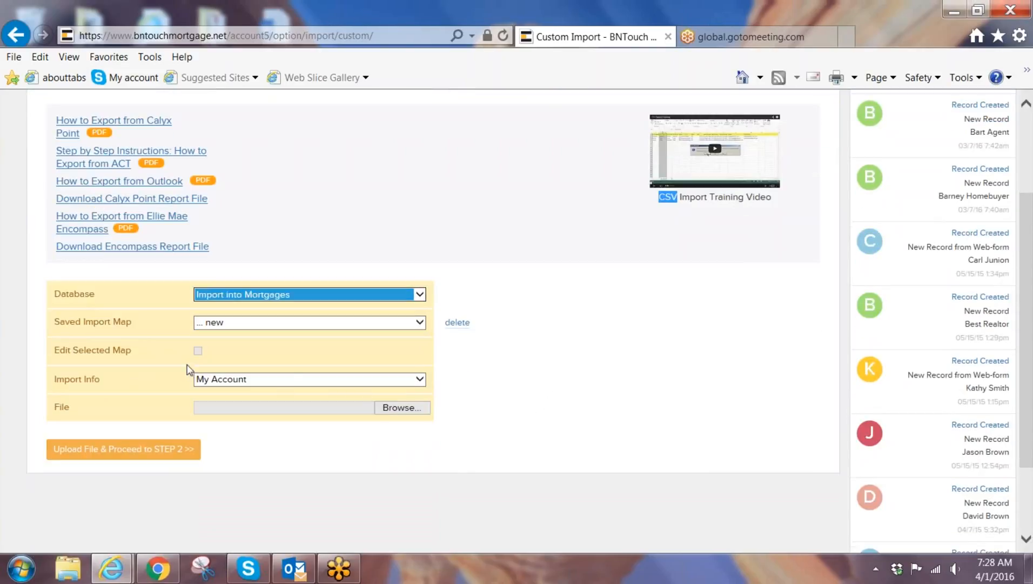
pyautogui.click(301, 382)
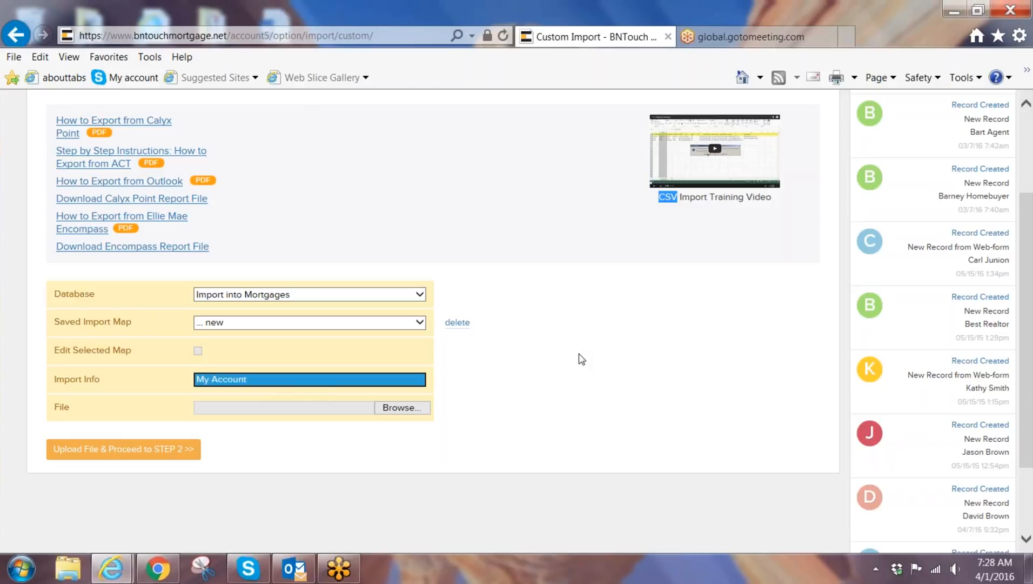
pyautogui.click(406, 408)
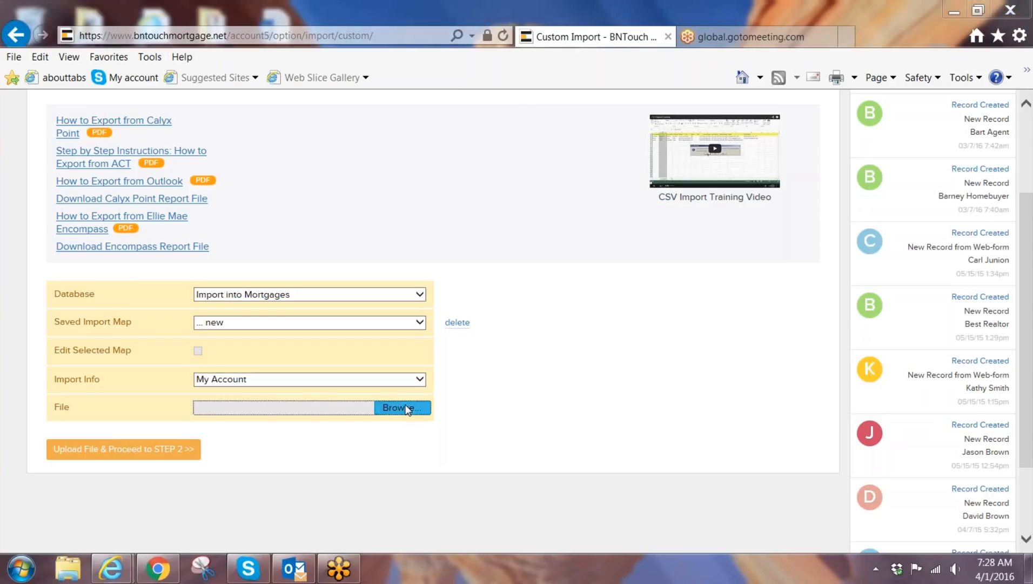
pyautogui.click(447, 315)
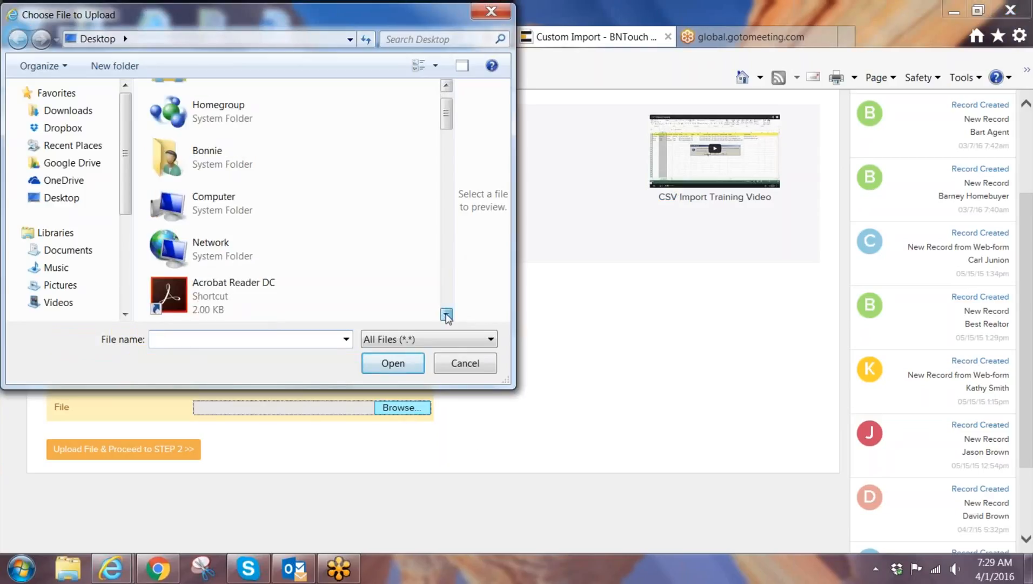
pyautogui.click(446, 315)
pyautogui.click(446, 315)
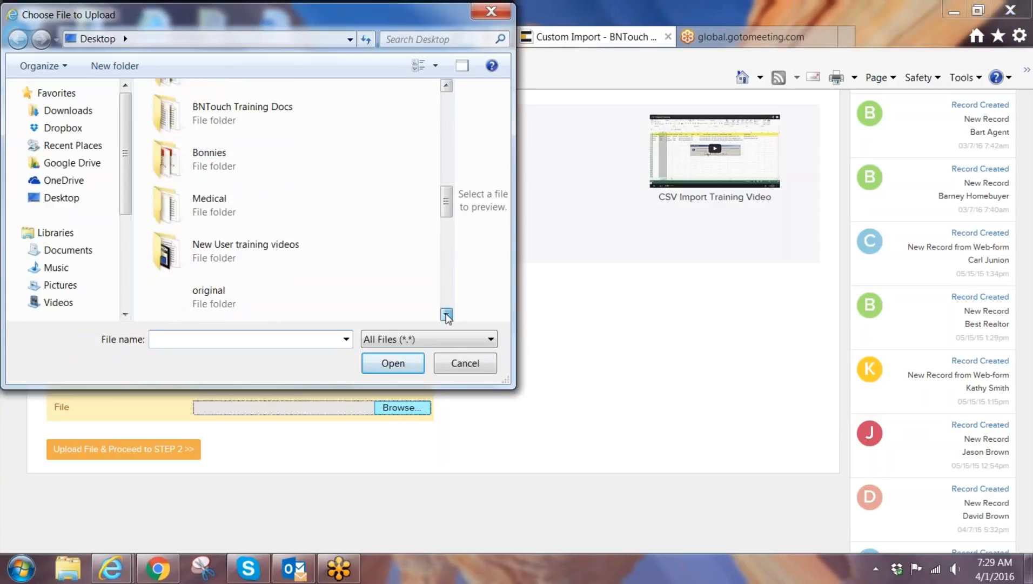
pyautogui.click(447, 315)
pyautogui.click(446, 314)
pyautogui.click(446, 314)
pyautogui.click(446, 315)
pyautogui.click(446, 315)
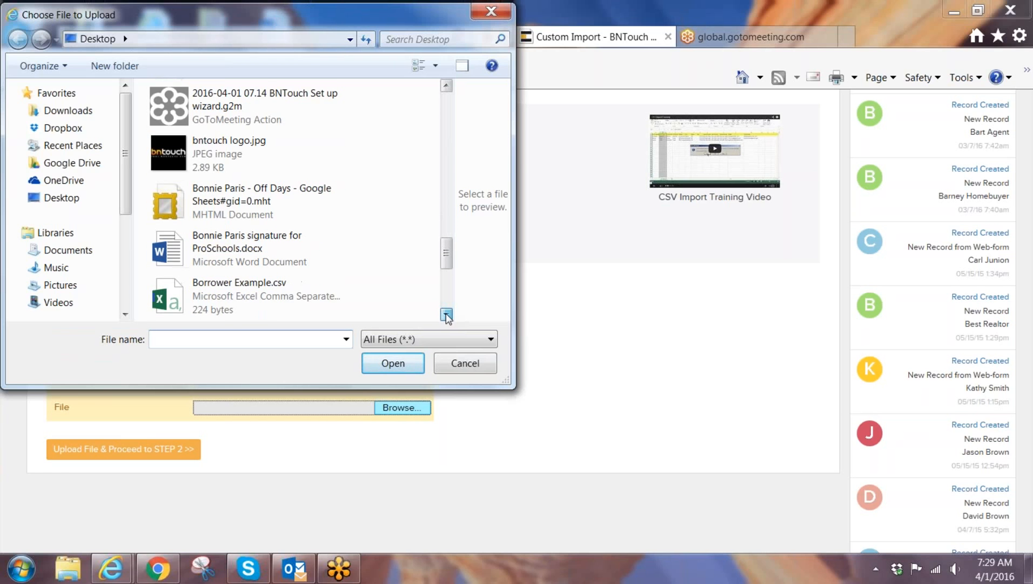
pyautogui.click(248, 302)
pyautogui.click(381, 366)
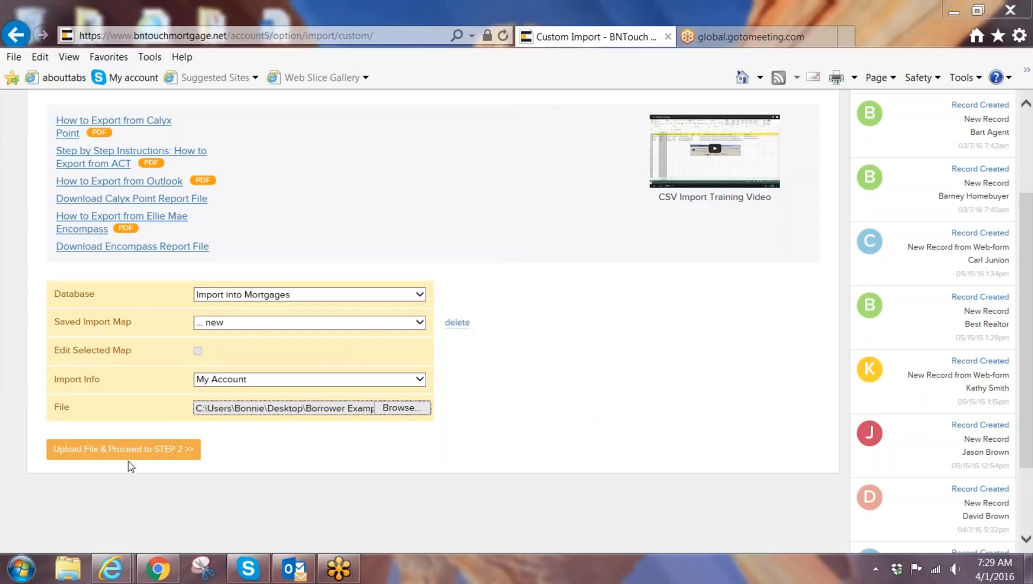
pyautogui.click(123, 449)
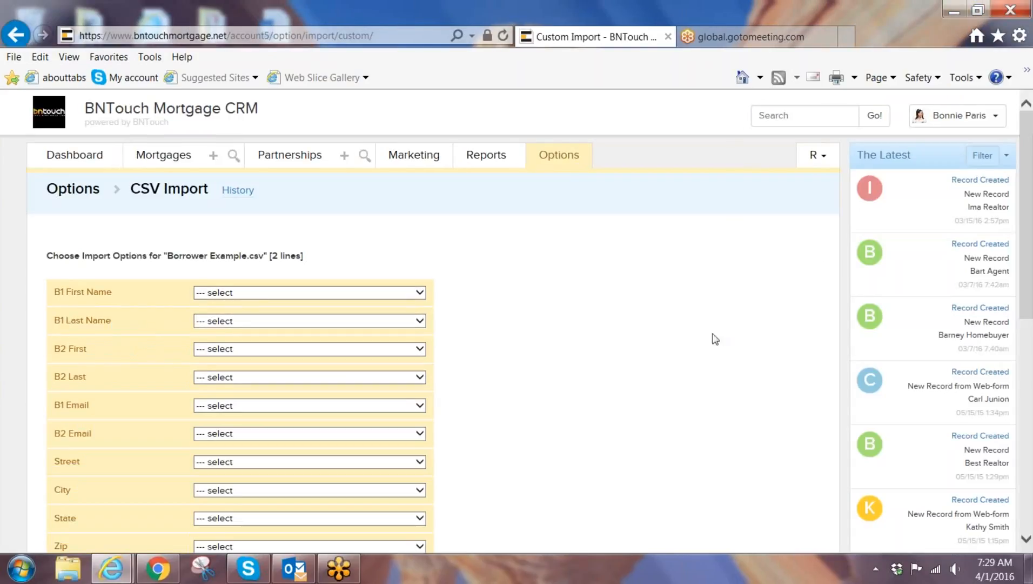
# Step: Map B1 First Name to Borrower First Name, B1 Last Name to Borrower Last Name, and B2 First to Co-borrower First Name
pyautogui.scroll(-3, 713, 341)
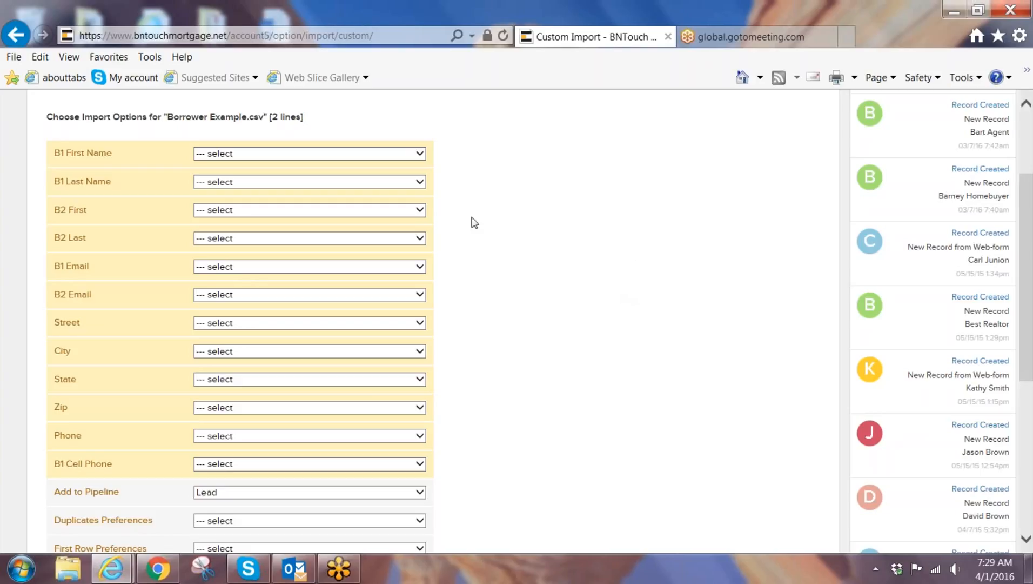
pyautogui.click(421, 154)
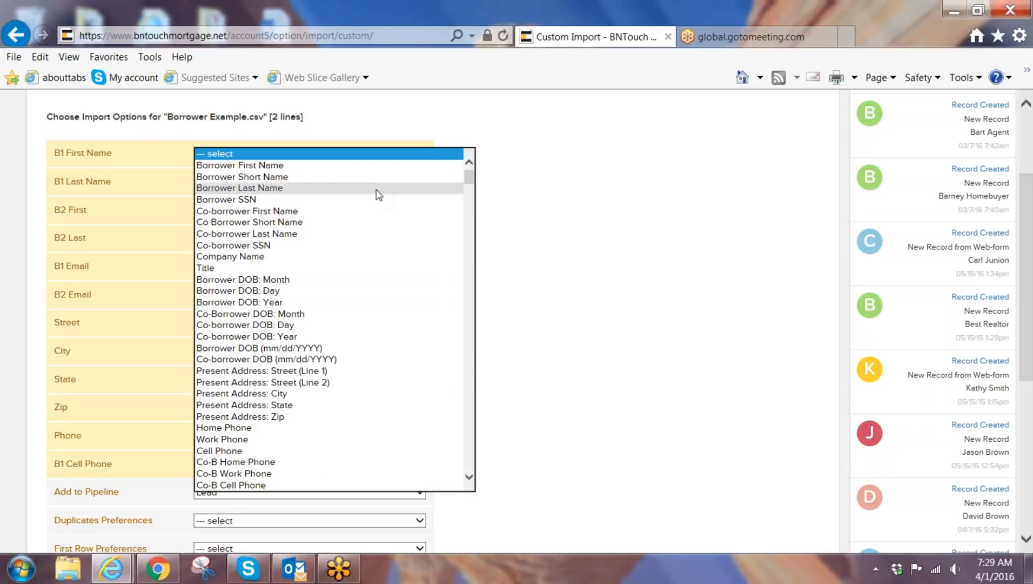
pyautogui.click(378, 179)
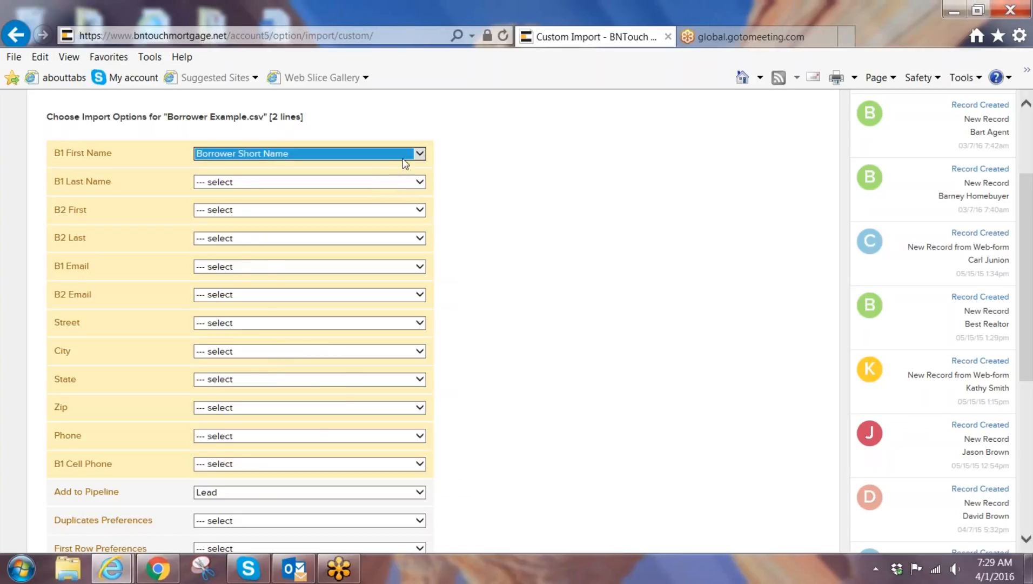
pyautogui.click(421, 156)
pyautogui.click(387, 142)
pyautogui.click(424, 184)
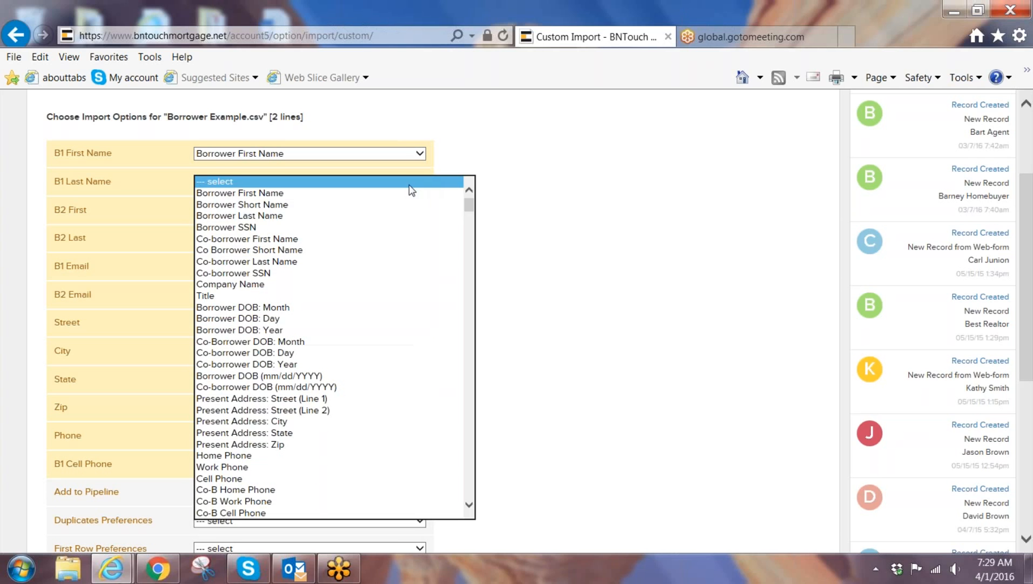
pyautogui.click(344, 219)
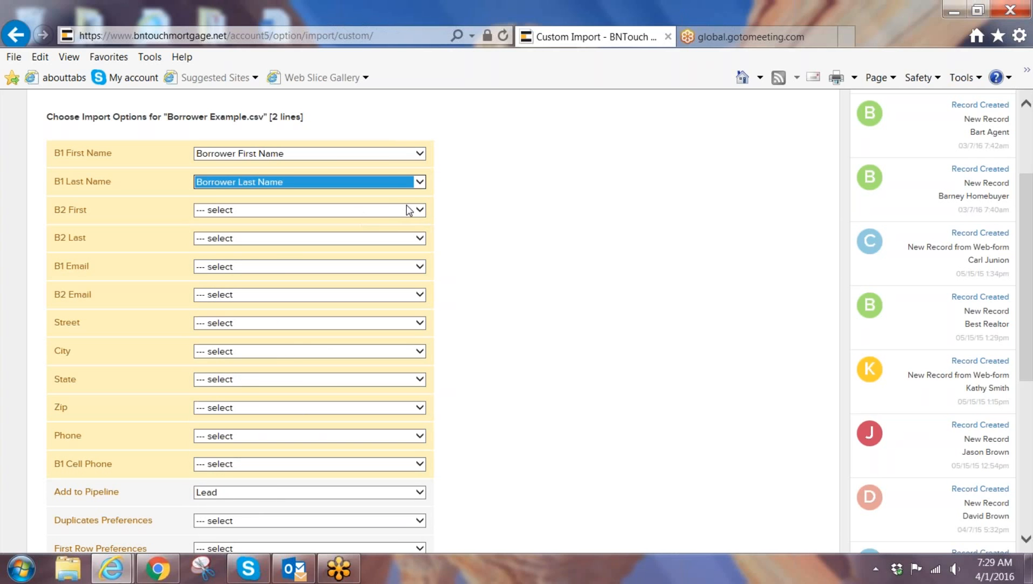
pyautogui.click(421, 211)
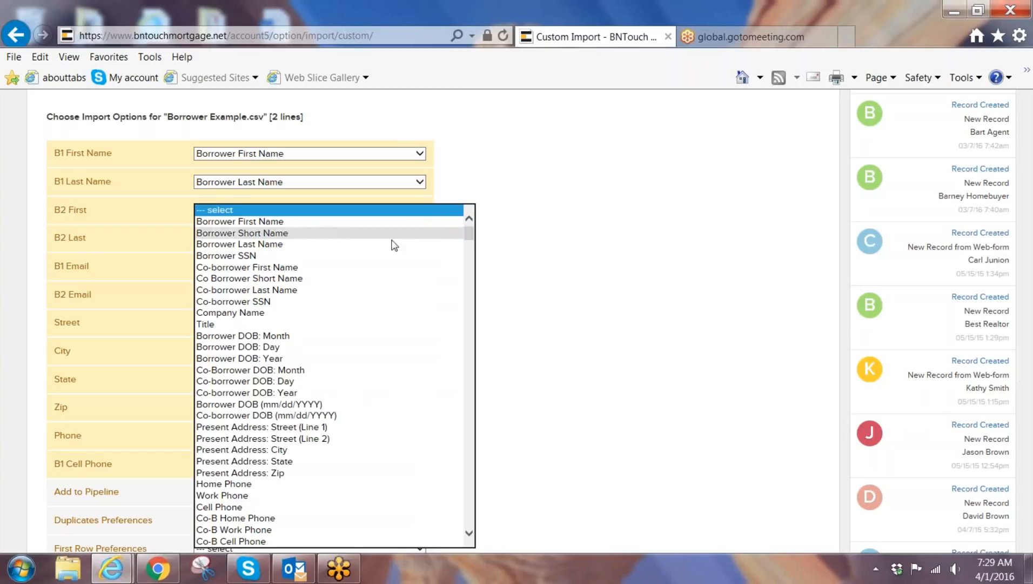
pyautogui.click(362, 269)
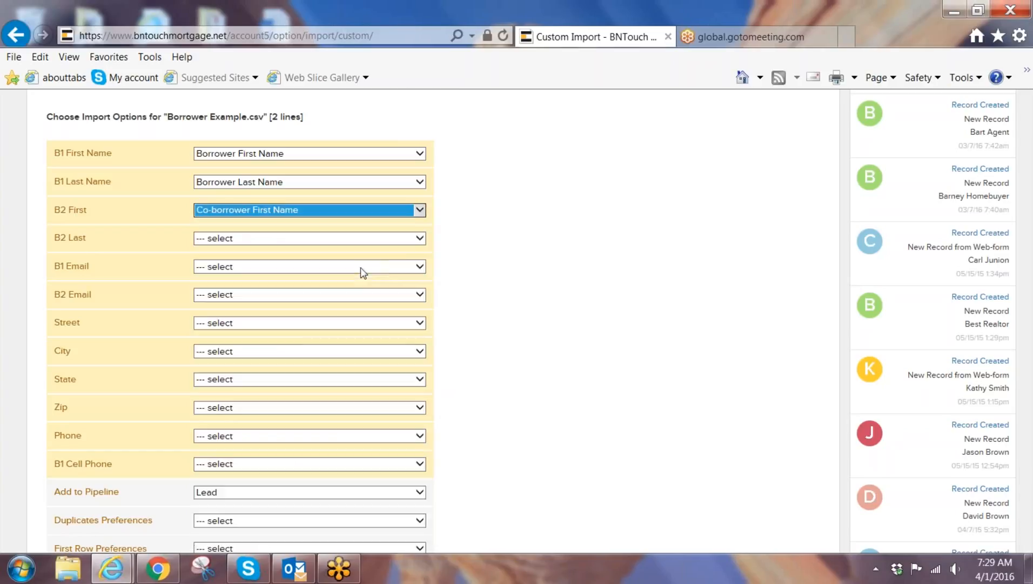
# Step: Map B2 Last to Co-borrower Last Name, B1 Email to Email, and B2 Email to Email 2 (Co-Bor)
pyautogui.click(418, 240)
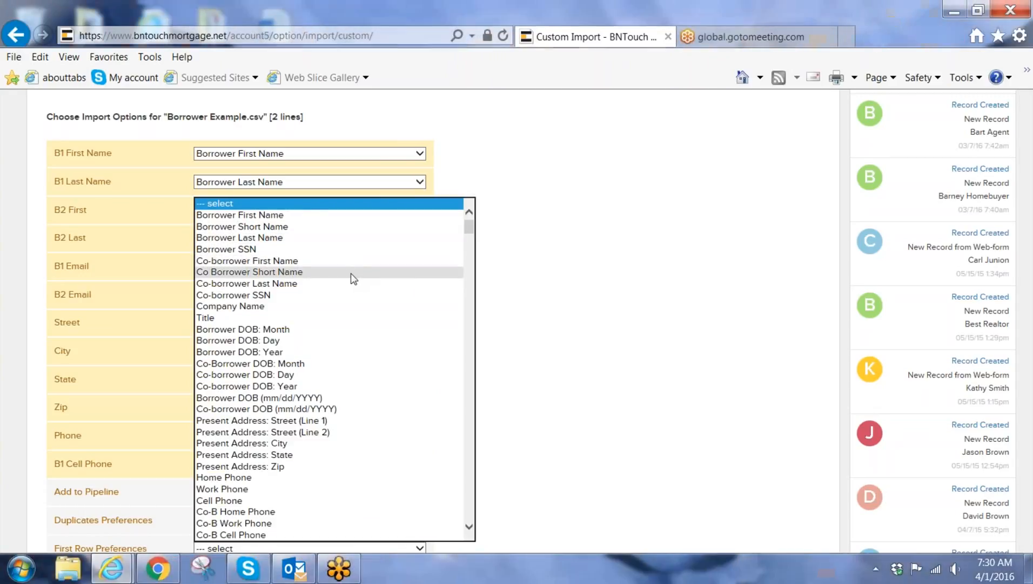
pyautogui.click(356, 285)
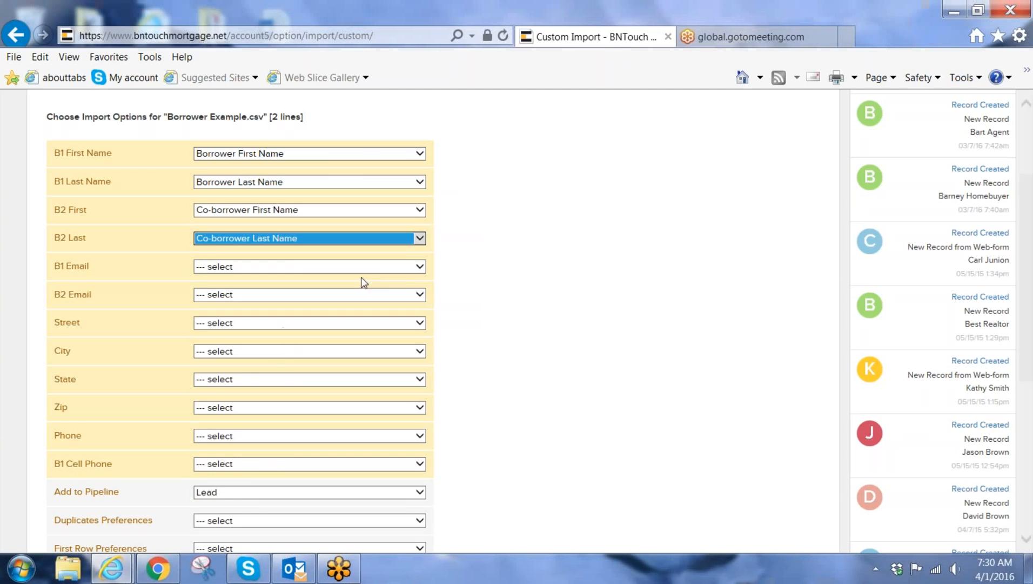
pyautogui.click(423, 269)
pyautogui.scroll(-3, 422, 272)
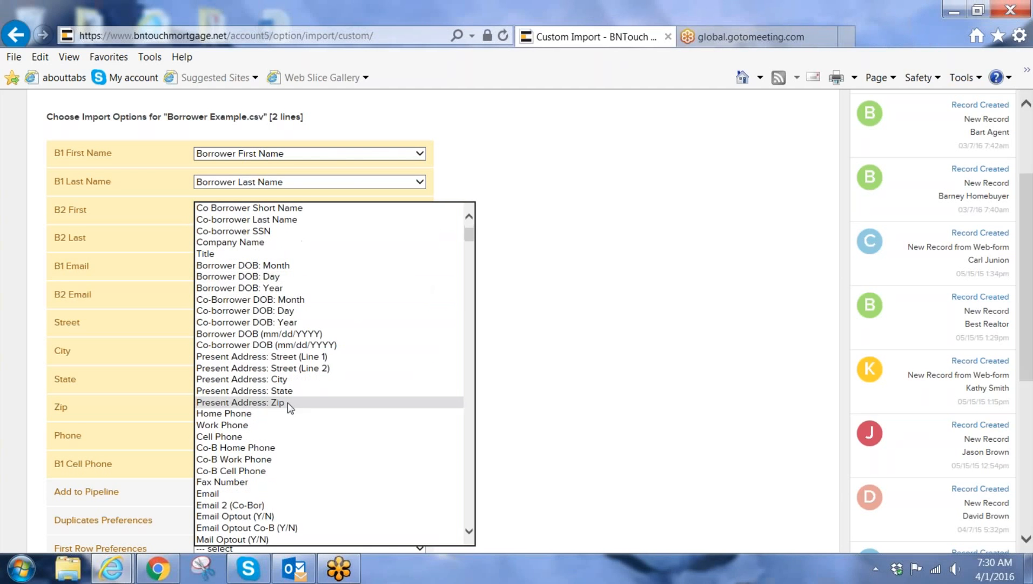
pyautogui.click(243, 460)
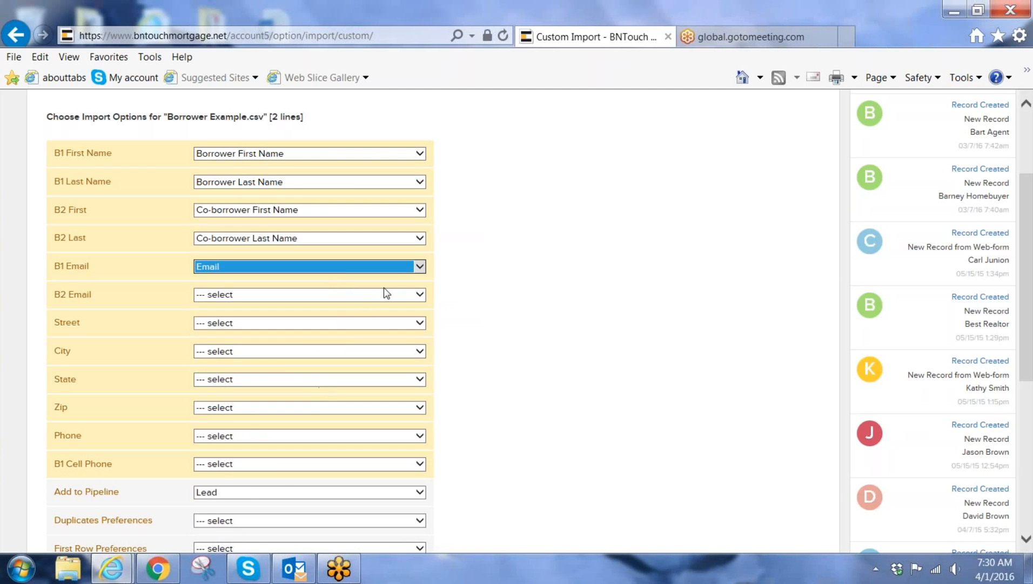
pyautogui.click(420, 296)
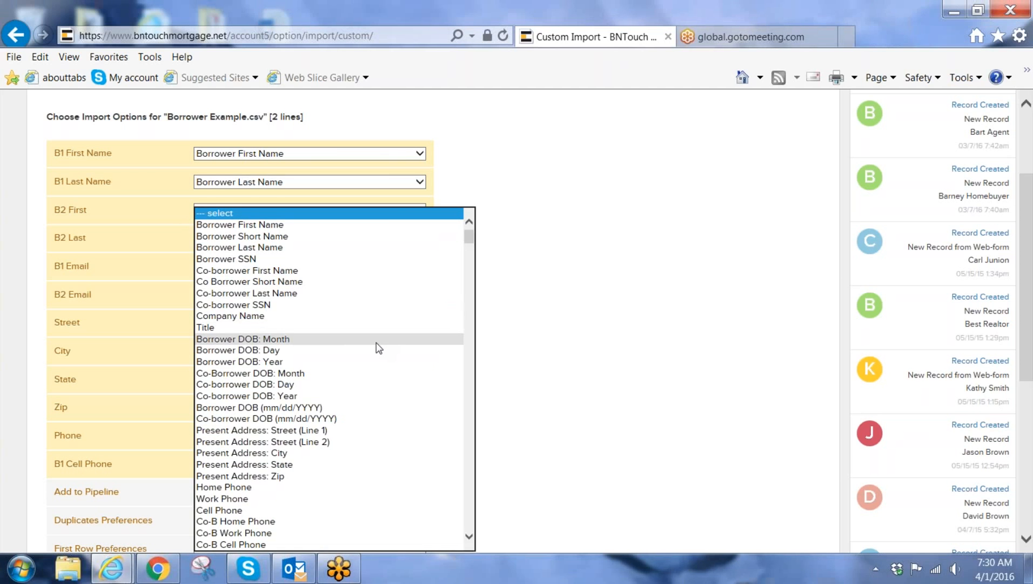
pyautogui.scroll(-2, 226, 465)
pyautogui.scroll(-1, 327, 460)
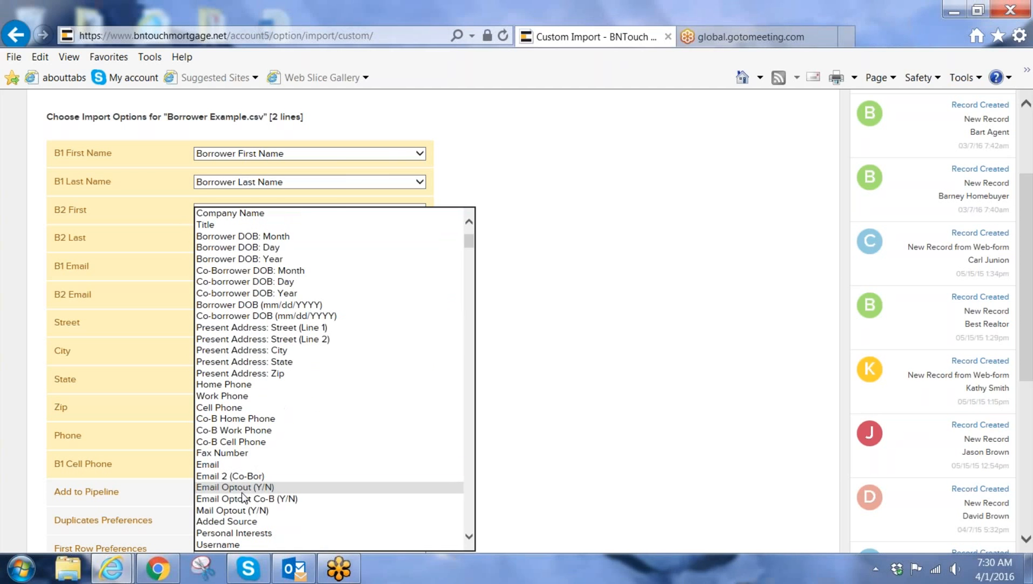
pyautogui.click(280, 481)
# Step: Map the Street, City, State and Zip columns to Present Address: Street (Line 1), City, State and Zip
pyautogui.click(416, 331)
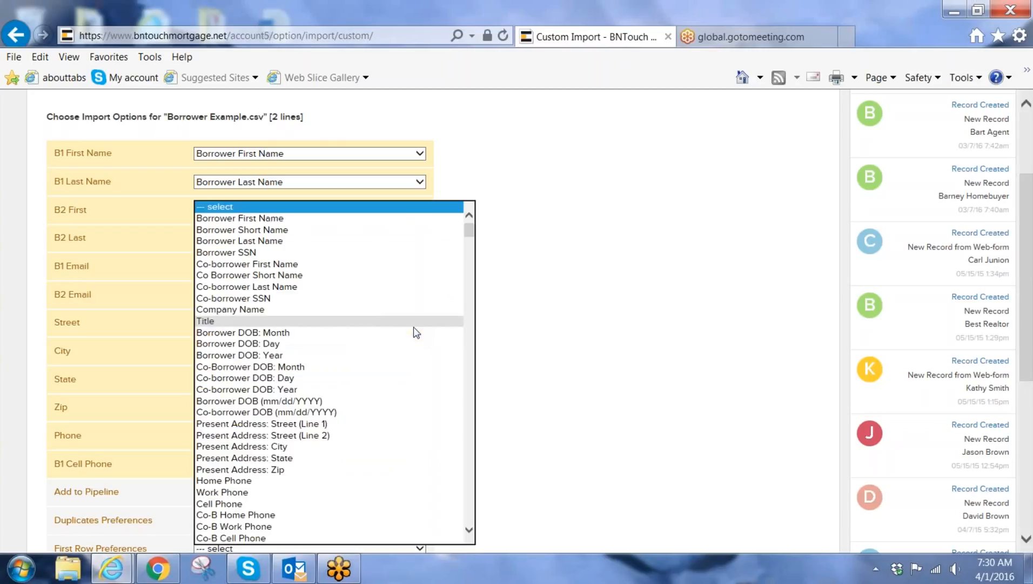
pyautogui.click(265, 423)
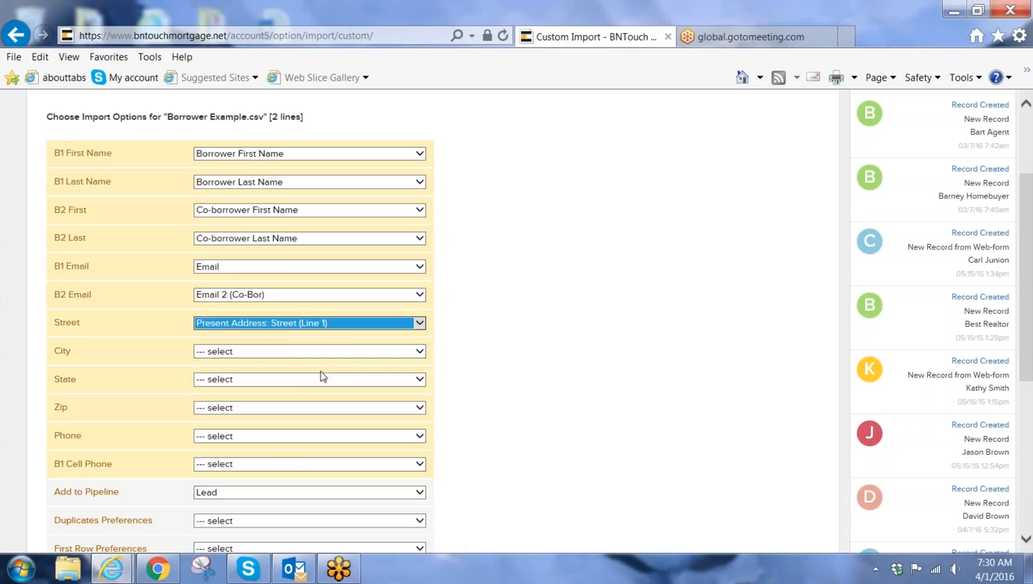
pyautogui.click(422, 353)
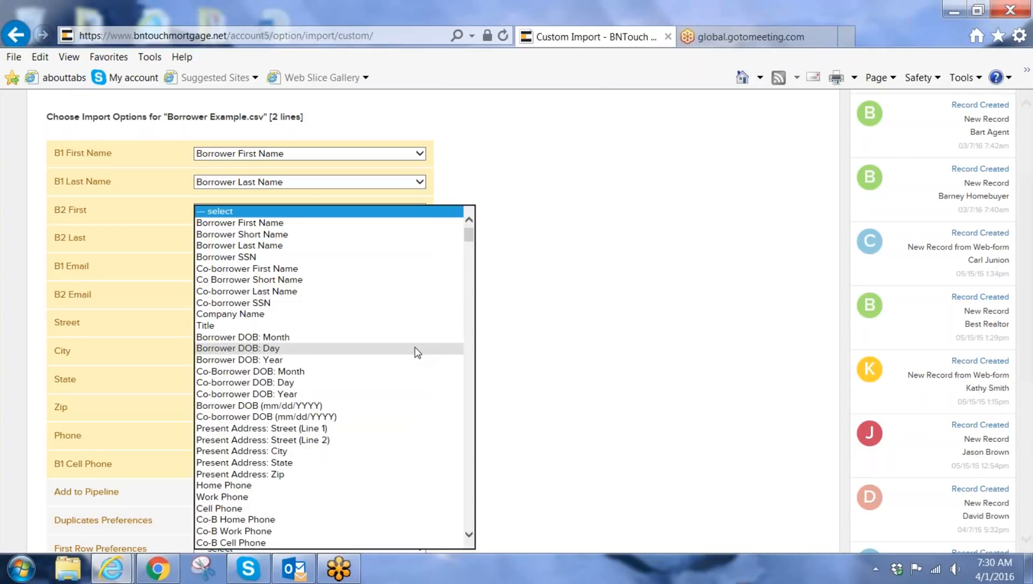
pyautogui.click(393, 452)
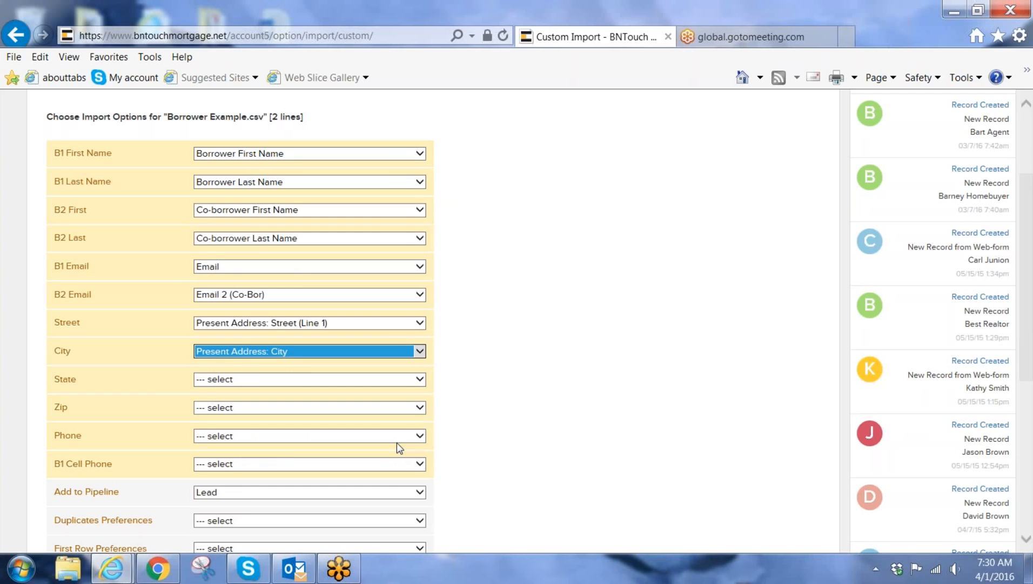
pyautogui.click(421, 379)
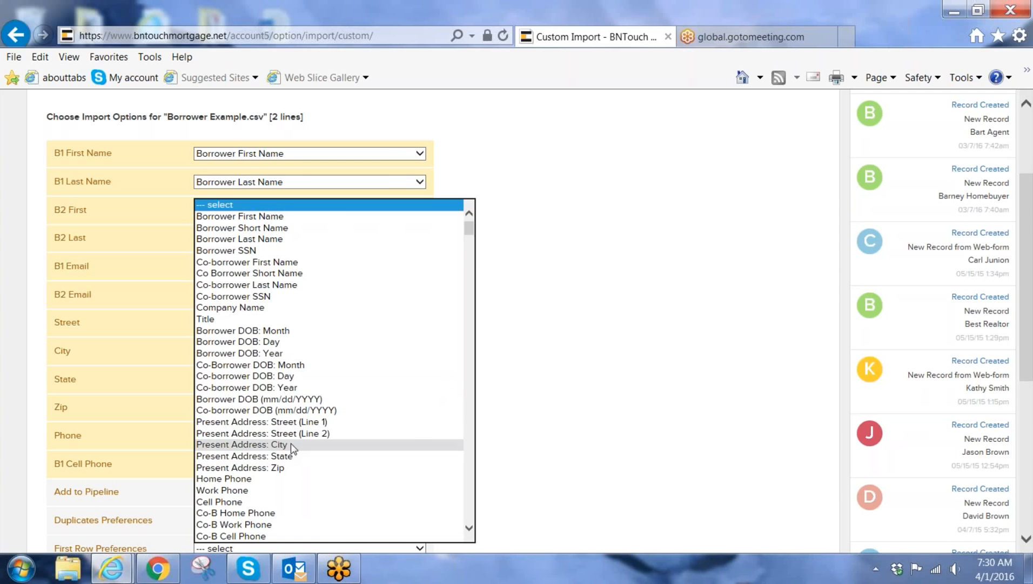
pyautogui.click(289, 457)
pyautogui.click(423, 413)
pyautogui.click(303, 473)
# Step: Map the Phone column to Home Phone and B1 Cell Phone to Cell Phone
pyautogui.click(419, 436)
pyautogui.scroll(-2, 350, 423)
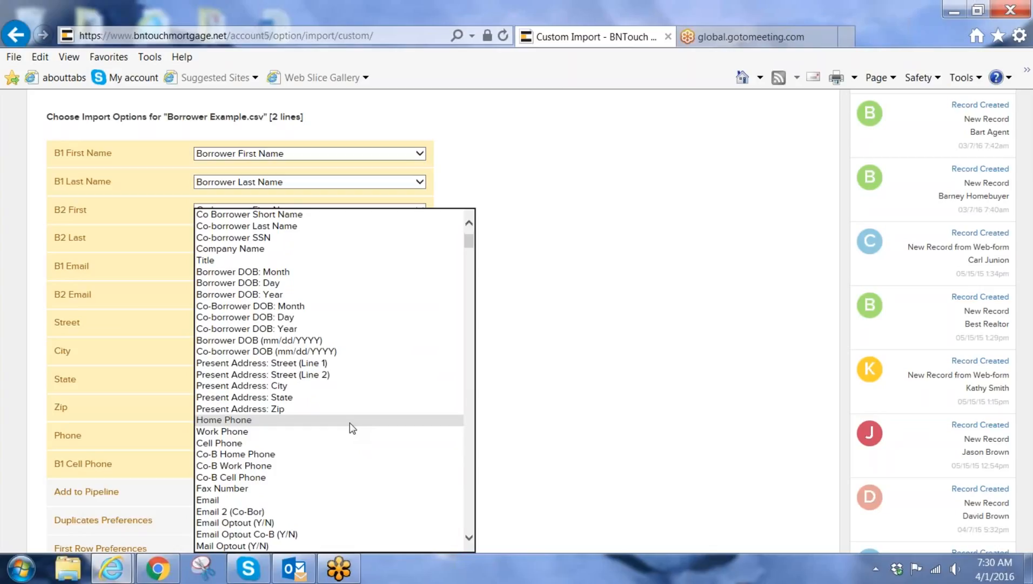
pyautogui.click(352, 421)
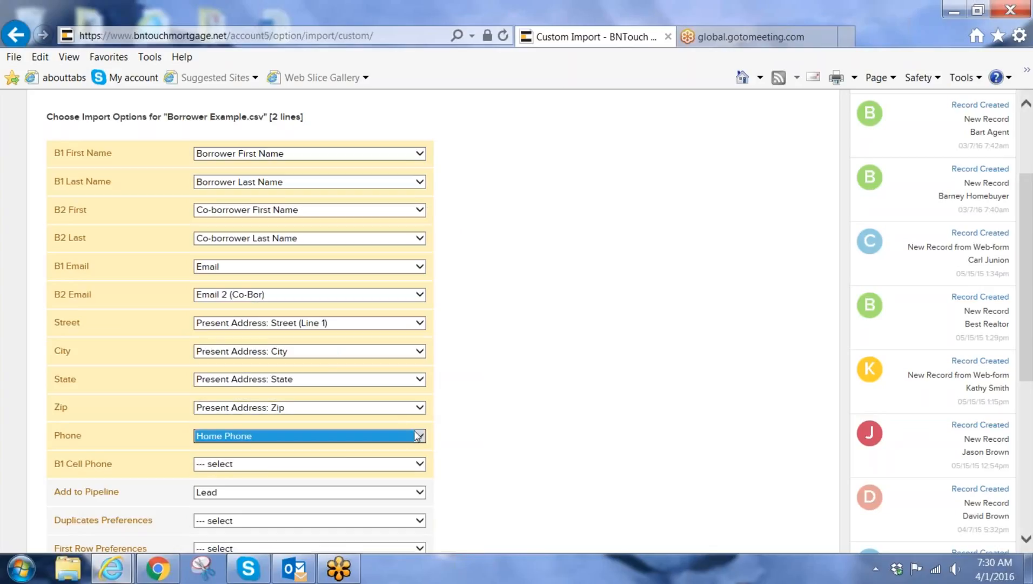
pyautogui.click(418, 463)
pyautogui.scroll(-1, 311, 476)
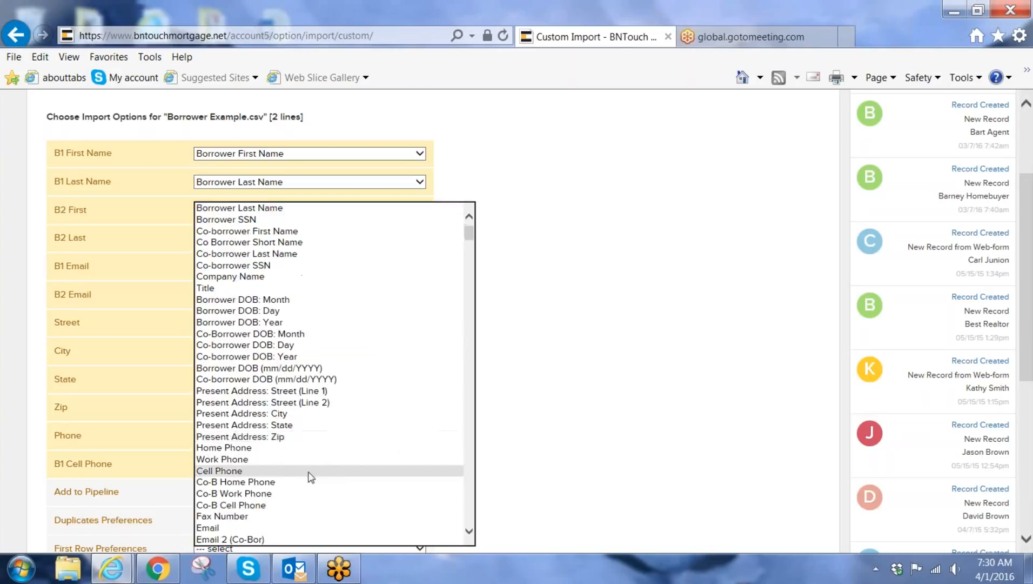
pyautogui.click(312, 470)
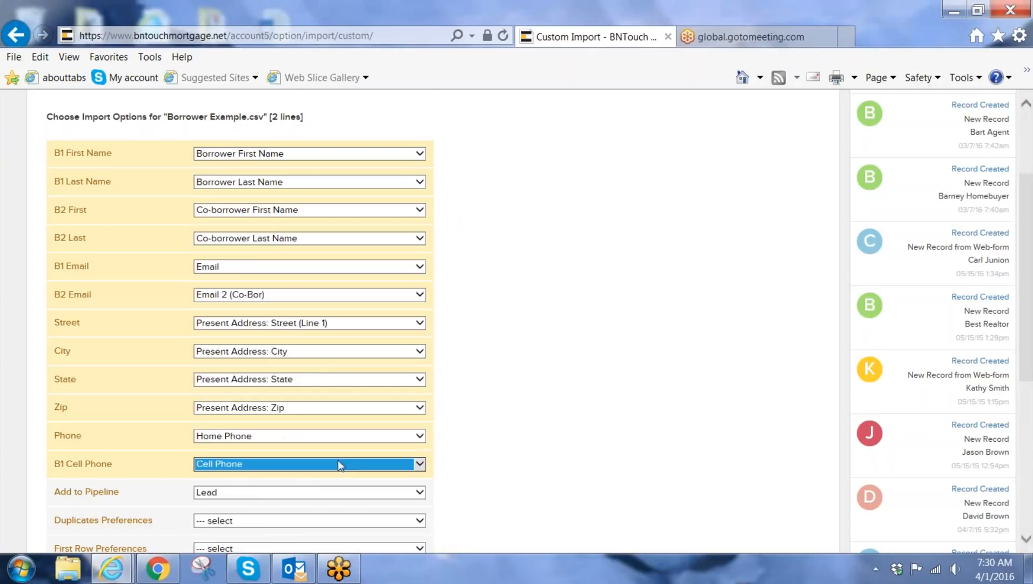
# Step: Add the imported records to the Lead pipeline and set the duplicates preference to Skip Duplicates
pyautogui.scroll(-3, 547, 403)
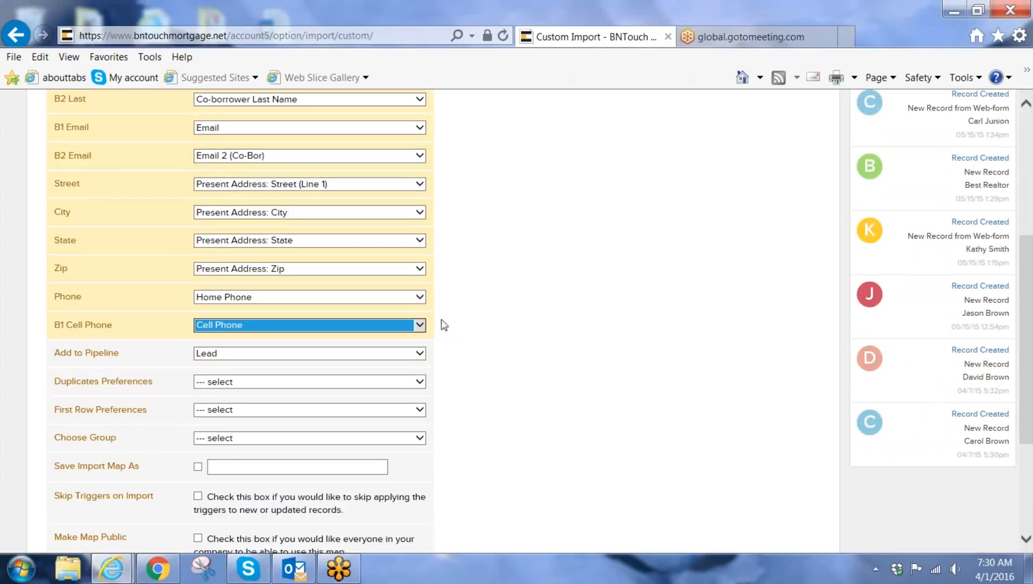
pyautogui.click(420, 354)
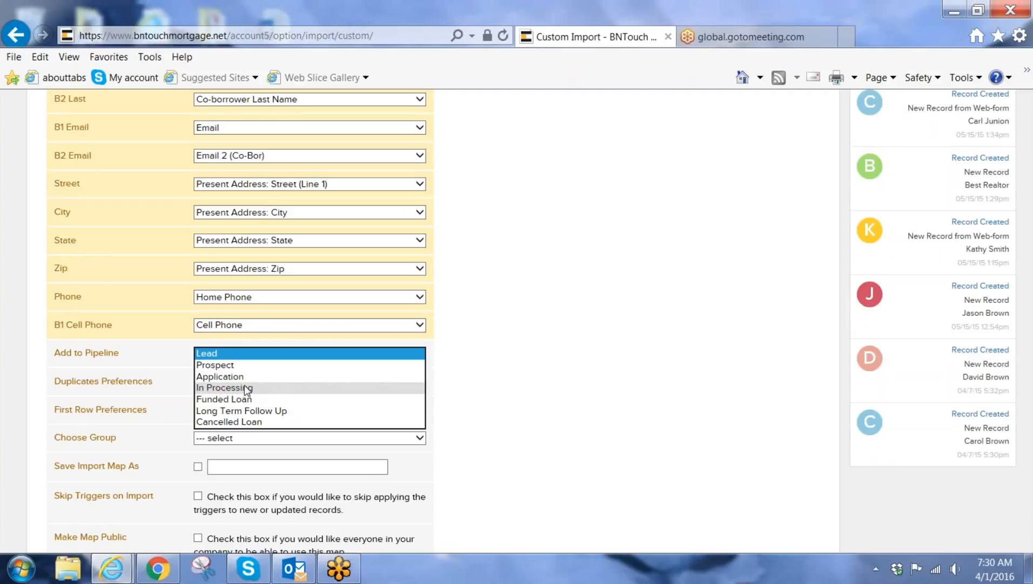
pyautogui.click(240, 356)
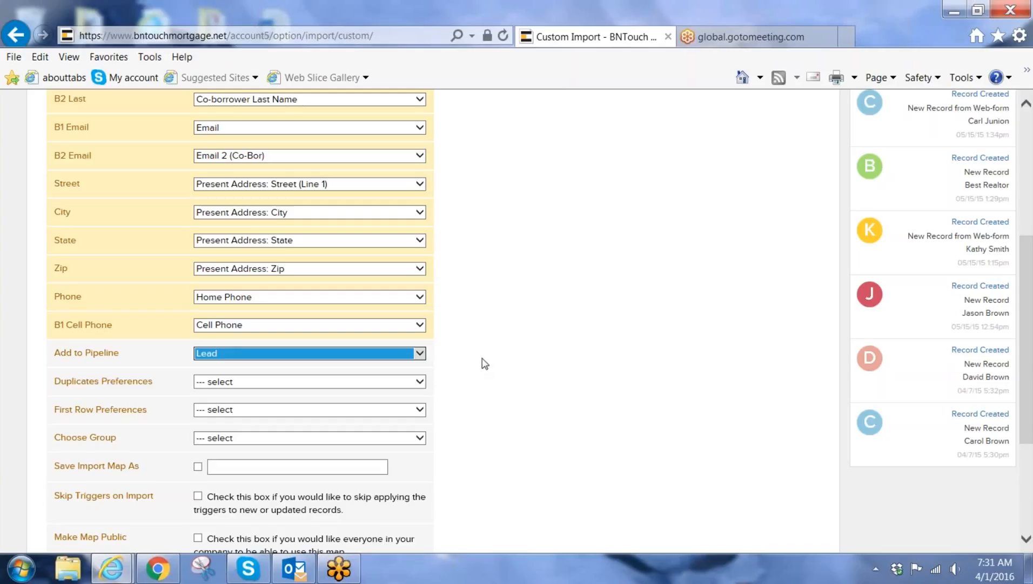
pyautogui.click(421, 382)
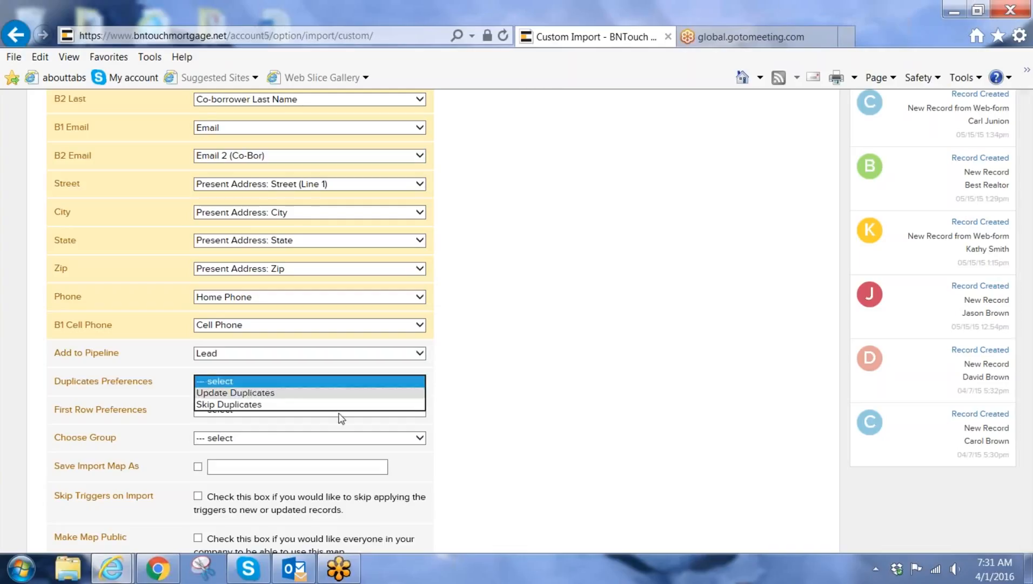
pyautogui.click(264, 405)
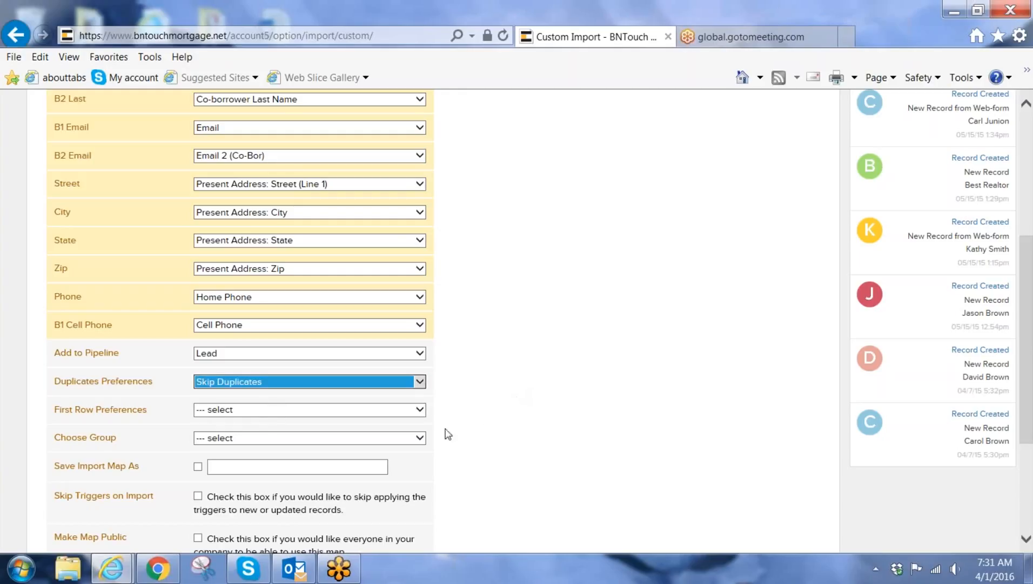
# Step: Set First Row Preferences to First row is column names and choose the First Time Homebuyers group
pyautogui.click(421, 411)
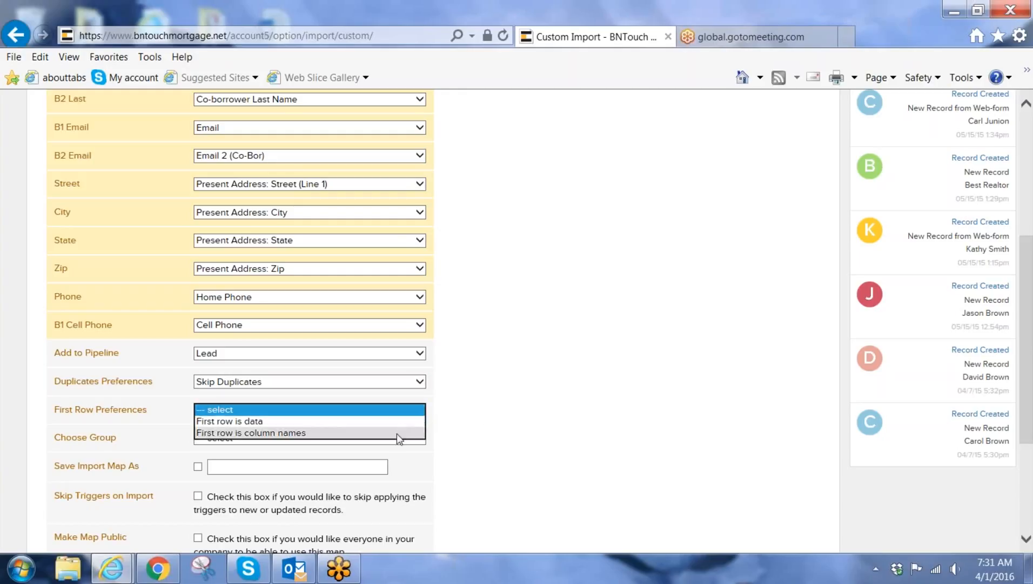
pyautogui.click(396, 433)
pyautogui.click(420, 411)
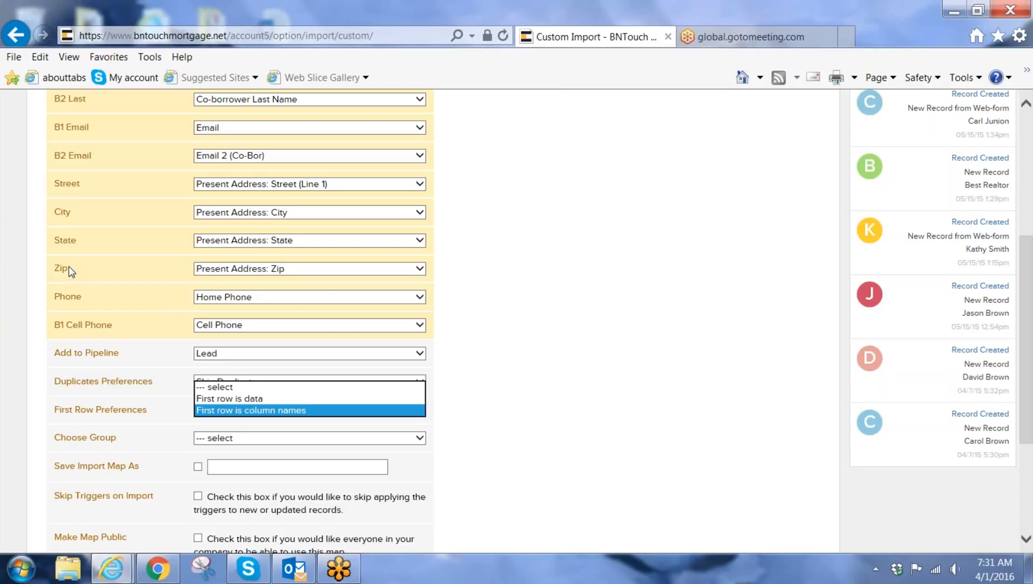
pyautogui.click(317, 412)
pyautogui.scroll(-1, 513, 411)
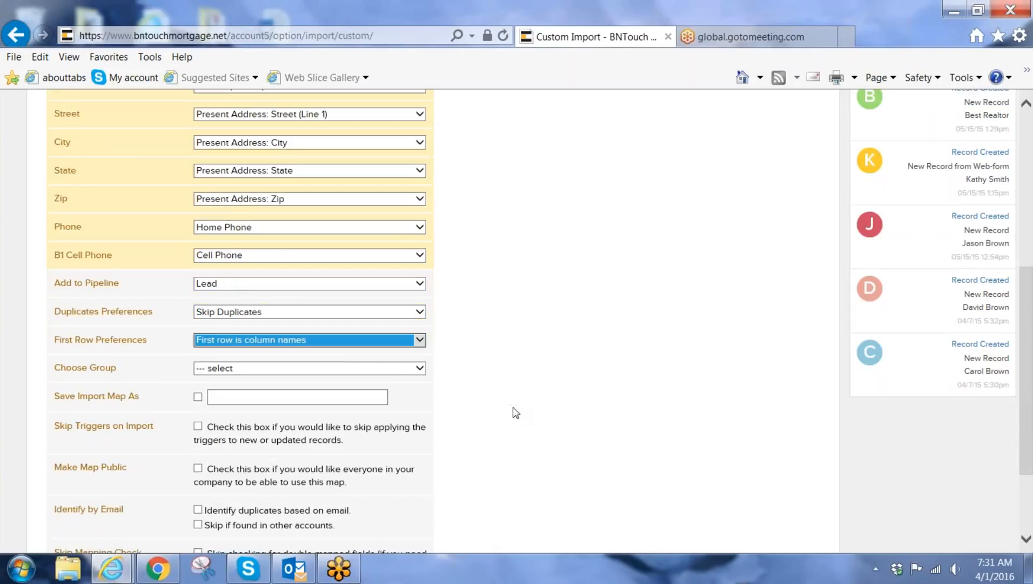
pyautogui.click(421, 370)
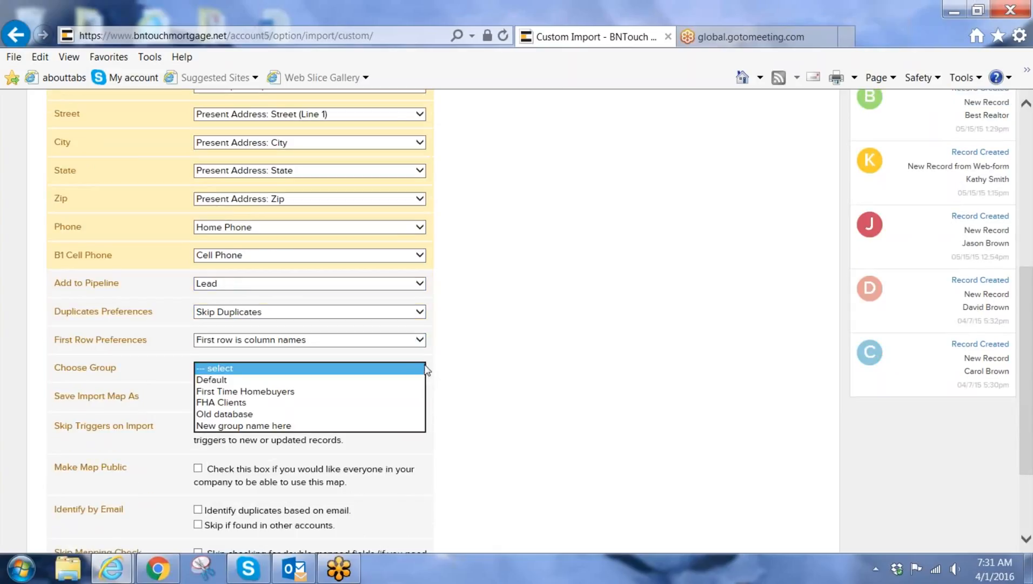
pyautogui.click(299, 392)
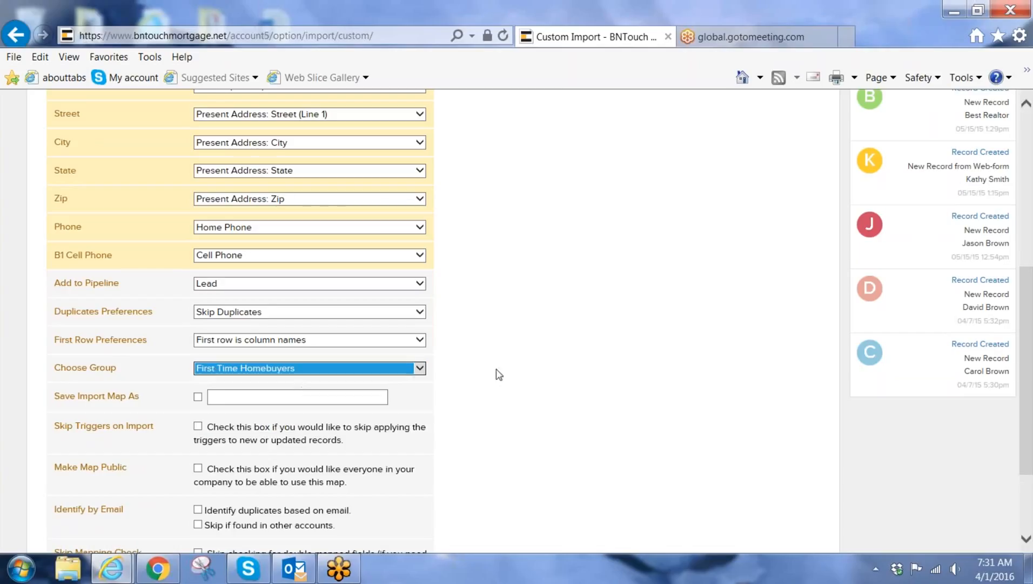
# Step: Try the Save Import Map As option with its name field and turn it off again without naming a map
pyautogui.scroll(-3, 506, 400)
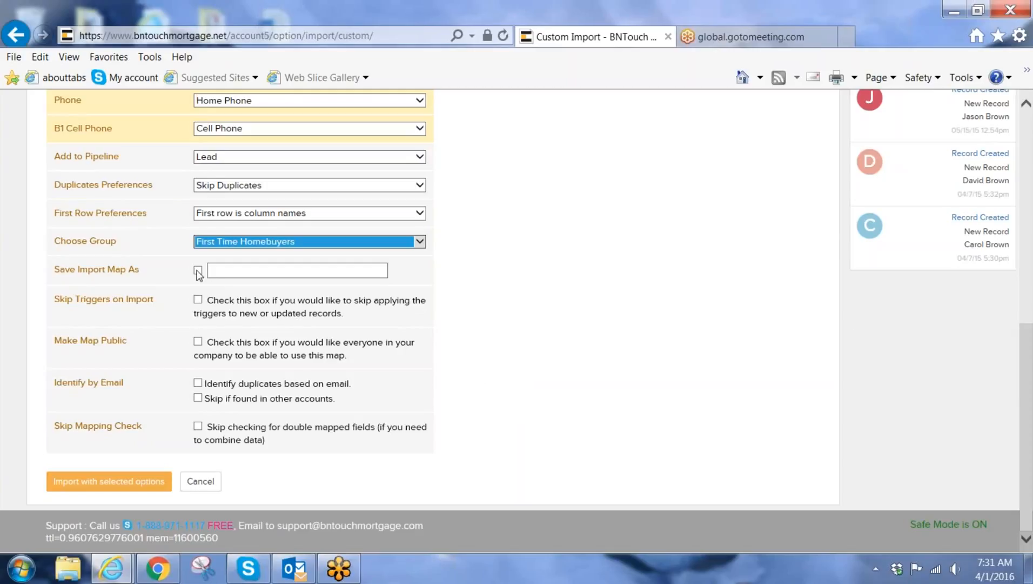
pyautogui.click(198, 271)
pyautogui.click(387, 272)
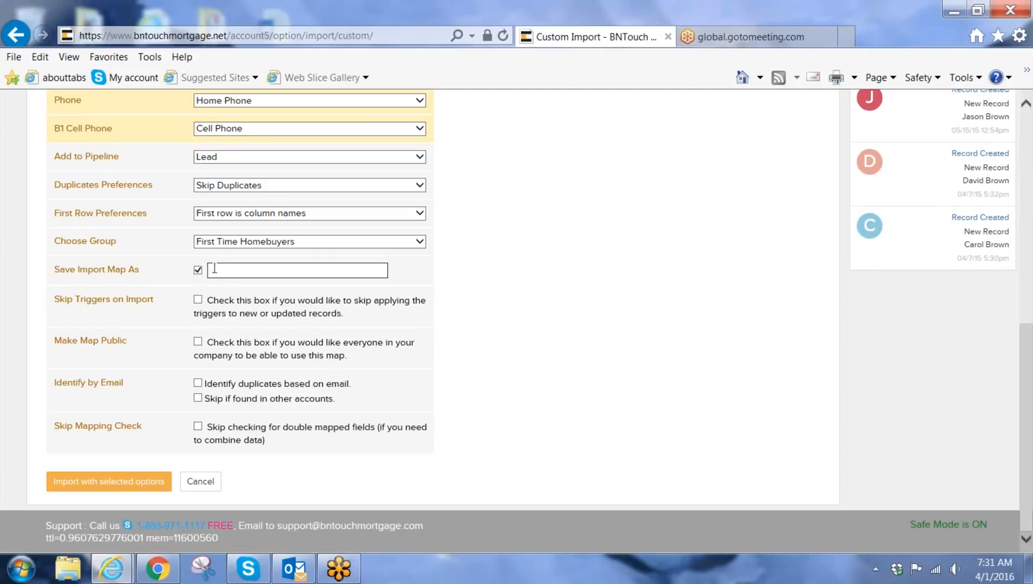
pyautogui.click(197, 271)
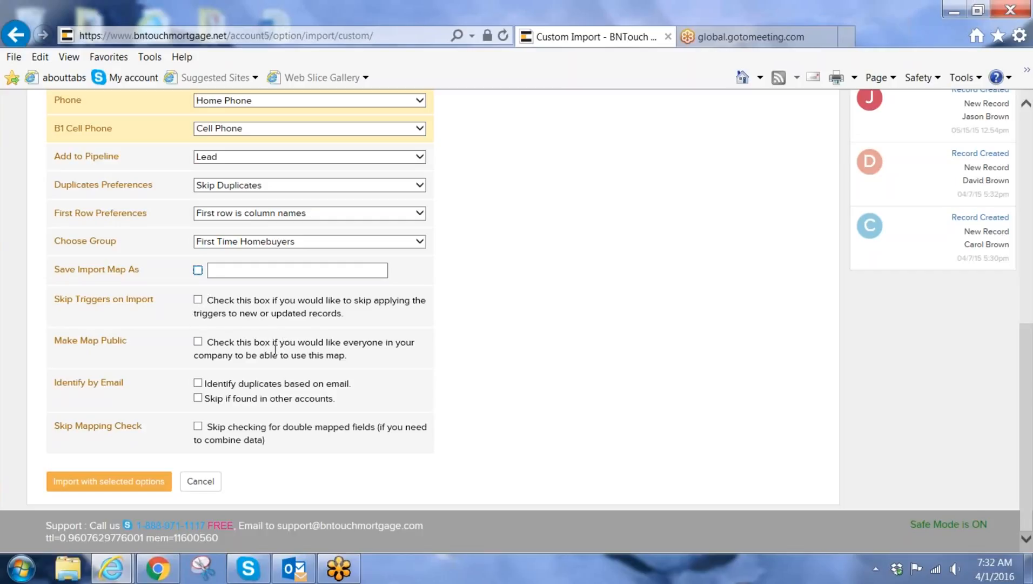
# Step: Try the Make Map Public option and both Identify by Email options, and turn them off again
pyautogui.click(197, 342)
pyautogui.click(198, 342)
pyautogui.click(197, 382)
pyautogui.click(197, 397)
pyautogui.click(198, 397)
pyautogui.click(198, 383)
# Step: Enable Skip Mapping Check for double mapped fields and map B1 Cell Phone to Home Phone
pyautogui.click(198, 426)
pyautogui.scroll(4, 486, 371)
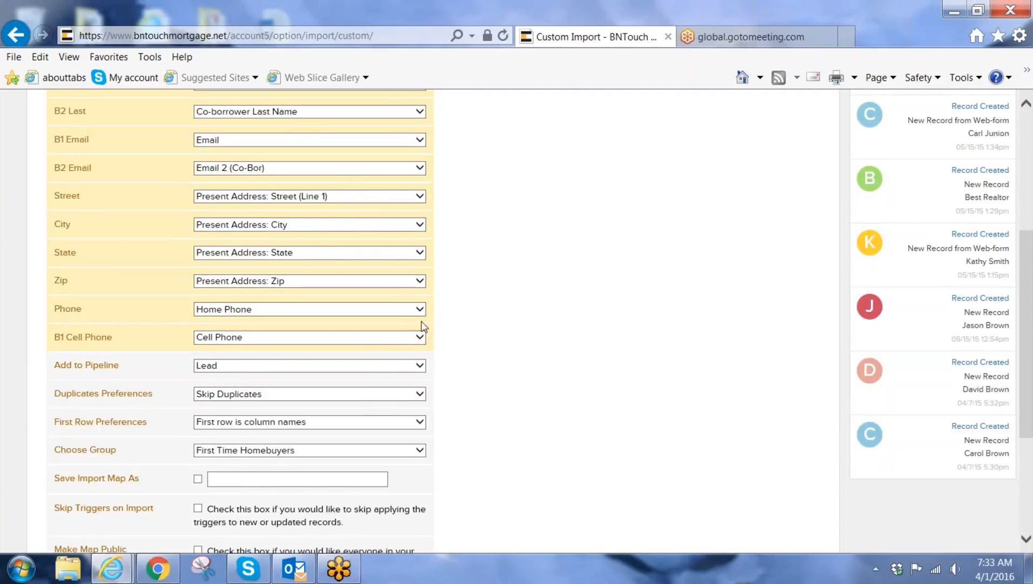
pyautogui.click(420, 338)
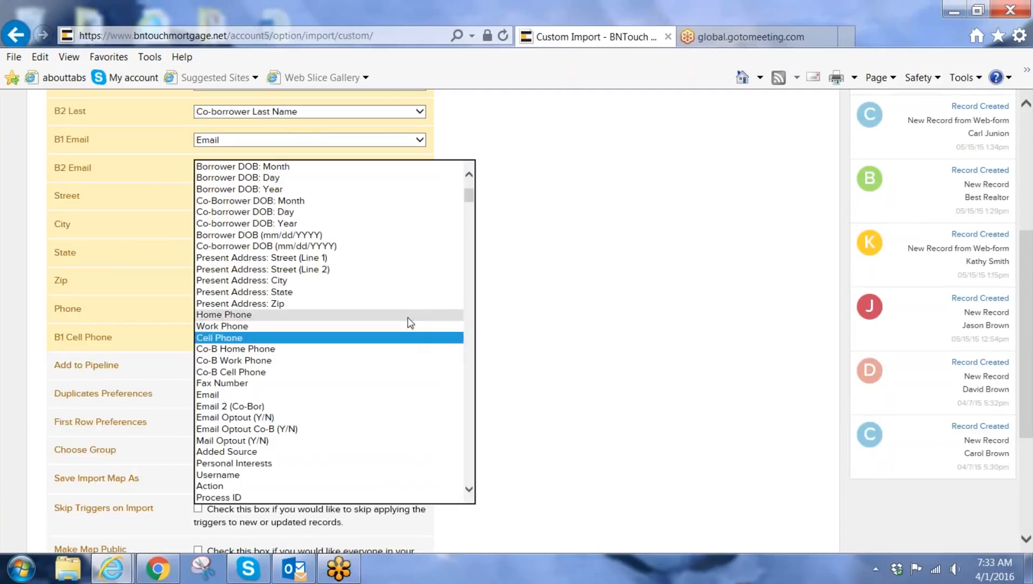
pyautogui.click(411, 315)
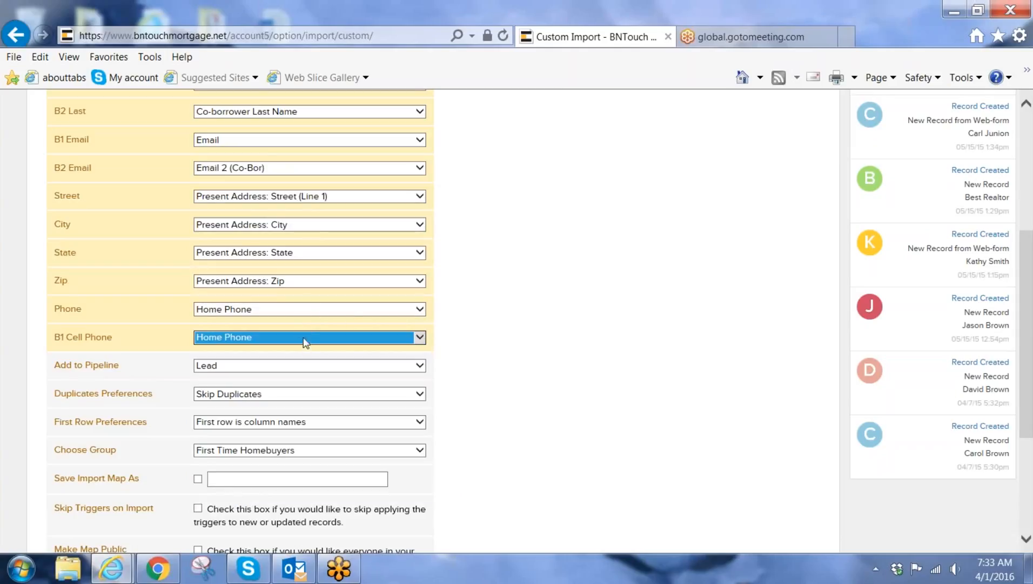
# Step: Map B1 Cell Phone back to Cell Phone and return to the Skip Mapping Check option
pyautogui.scroll(-3, 498, 357)
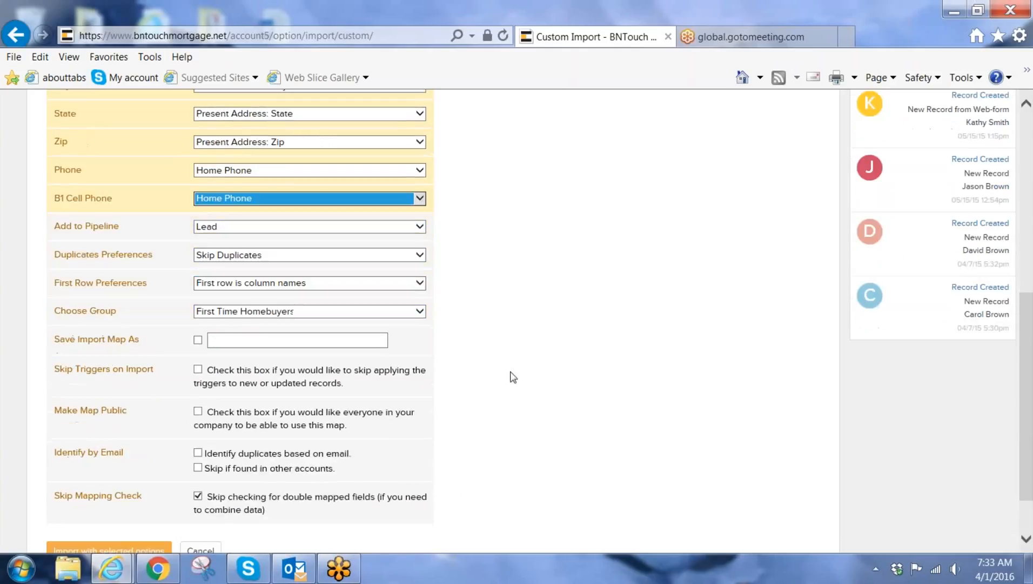
pyautogui.click(199, 496)
pyautogui.scroll(1, 556, 374)
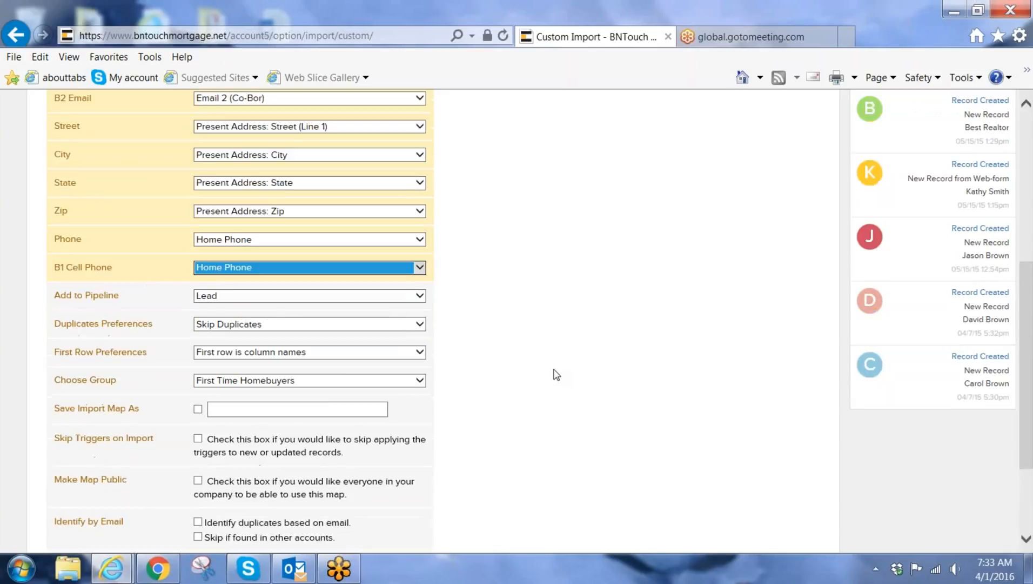
pyautogui.click(420, 268)
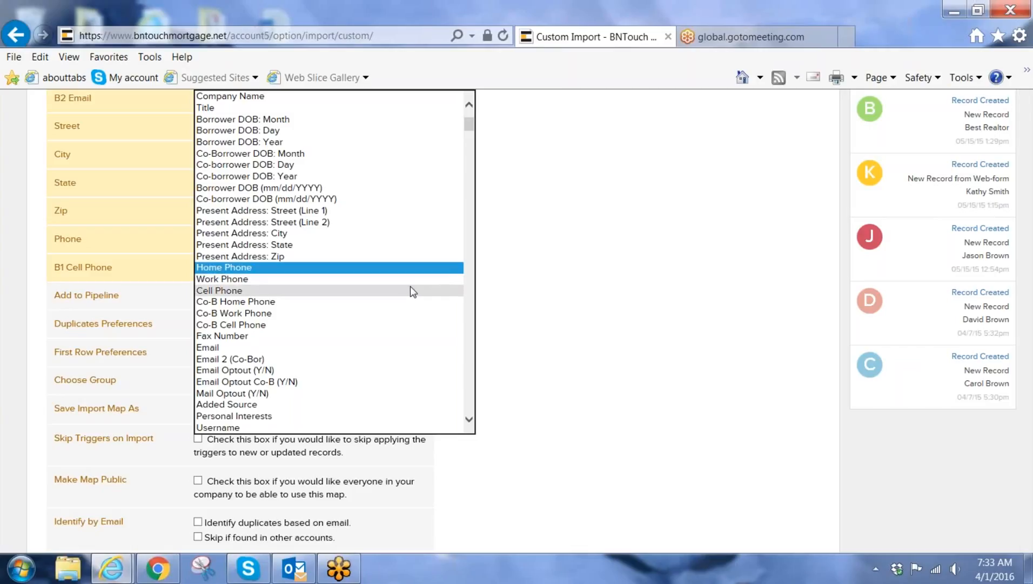
pyautogui.click(410, 291)
pyautogui.scroll(-1, 505, 319)
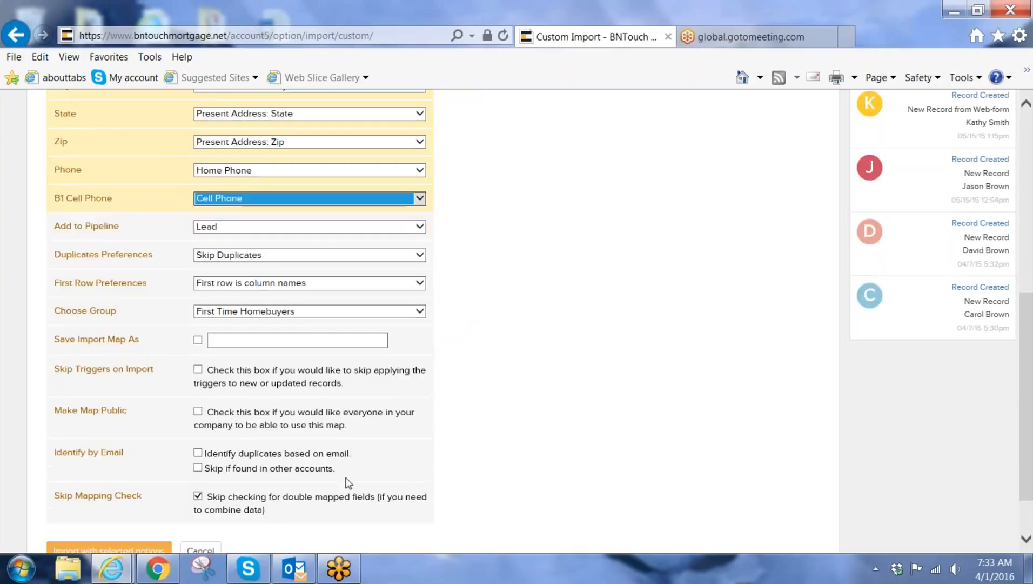
# Step: Turn off Skip Mapping Check, run the contact import with the selected options, and highlight the affected records line in the import summary
pyautogui.click(210, 495)
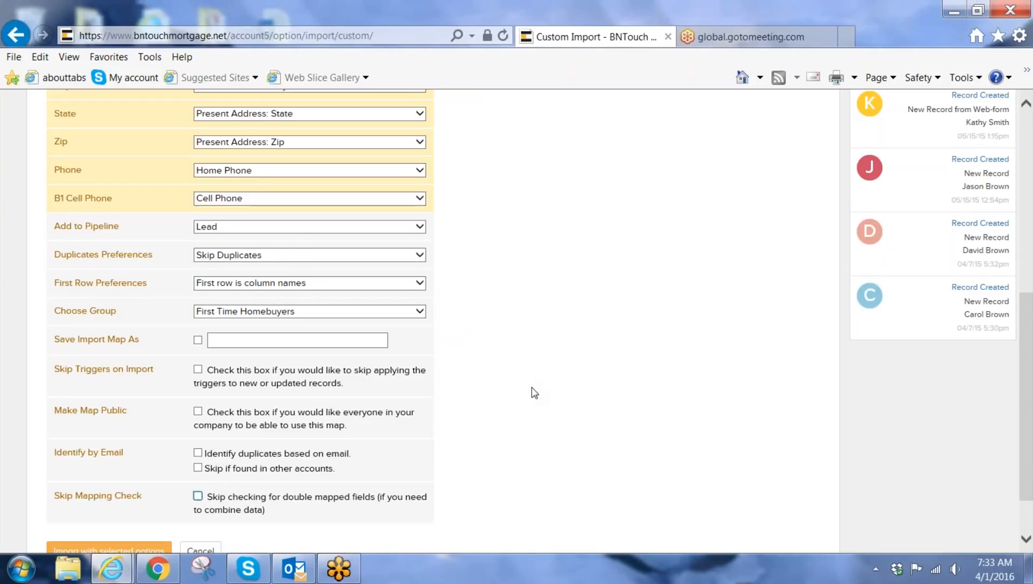
pyautogui.scroll(-1, 537, 395)
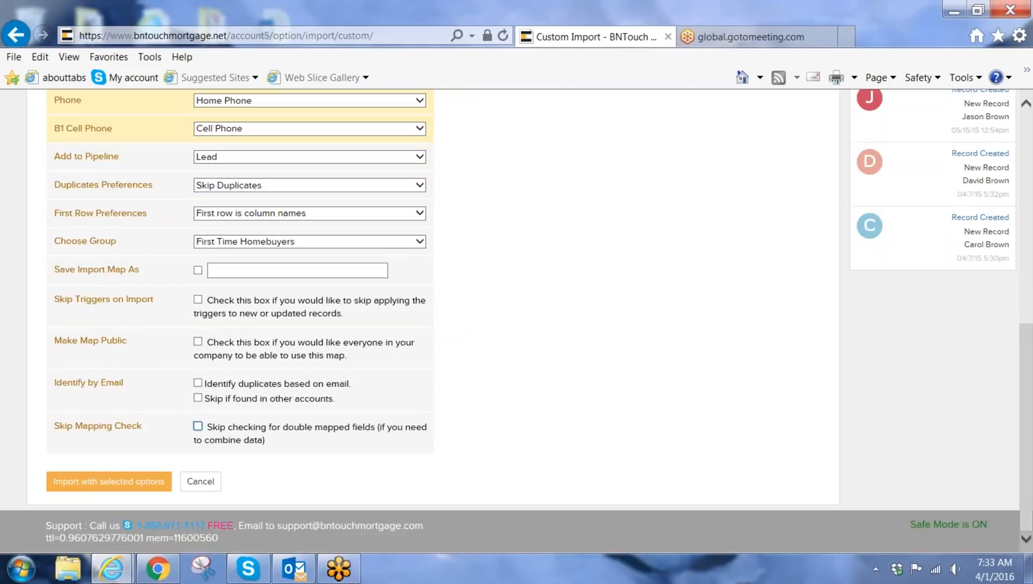
pyautogui.click(107, 486)
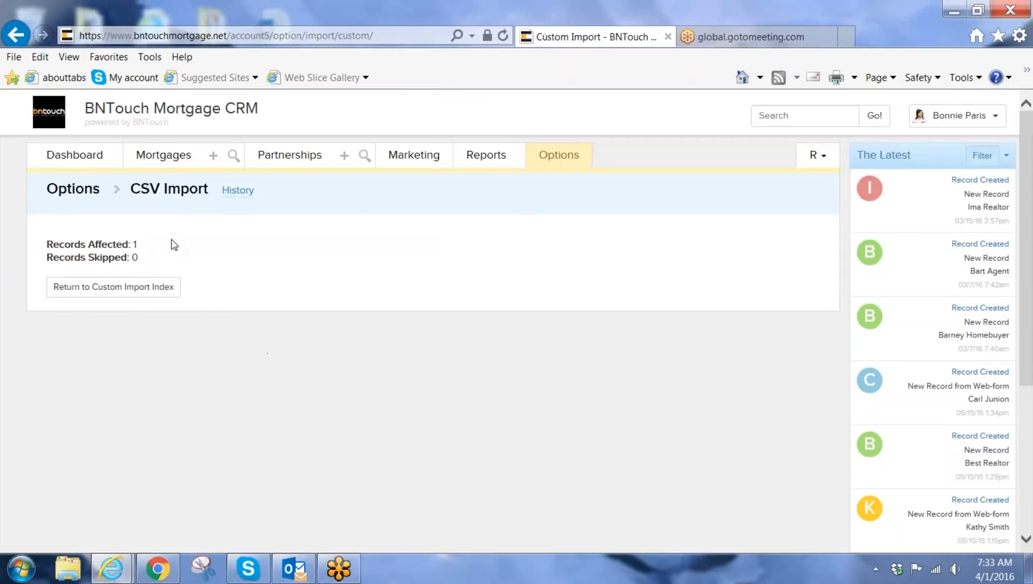
pyautogui.moveTo(141, 245); pyautogui.dragTo(47, 244)
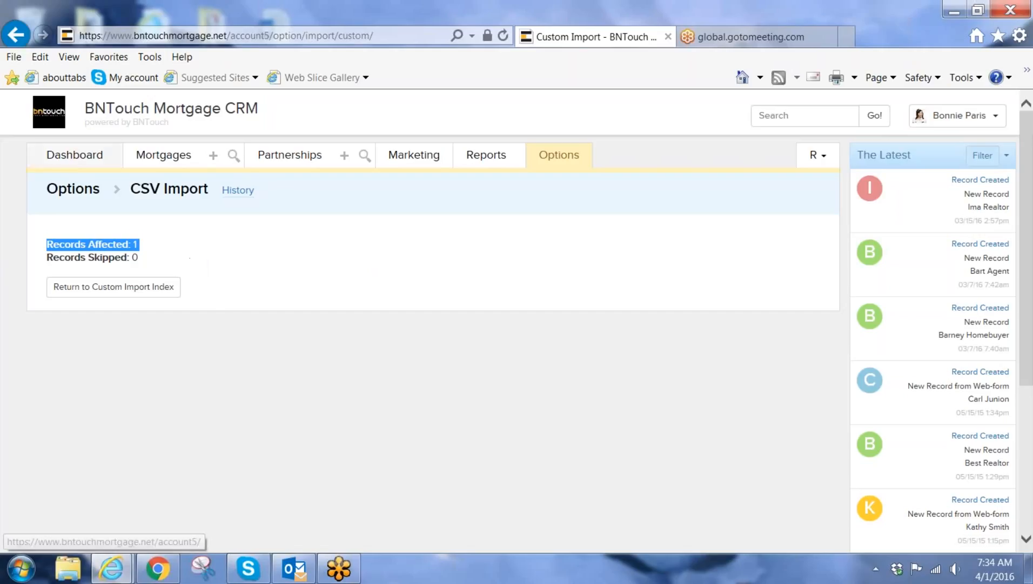
# Step: Return to the quick start setup checklist, review its steps, and continue to the main dashboard to look over the daily calendar
pyautogui.click(73, 156)
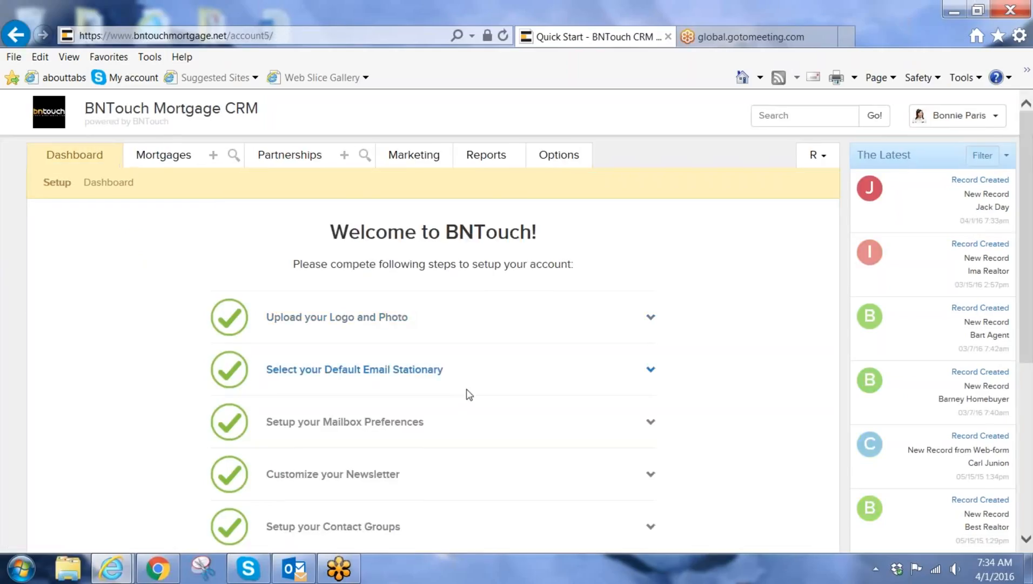
pyautogui.scroll(-5, 468, 395)
pyautogui.scroll(4, 489, 374)
pyautogui.scroll(-1, 489, 373)
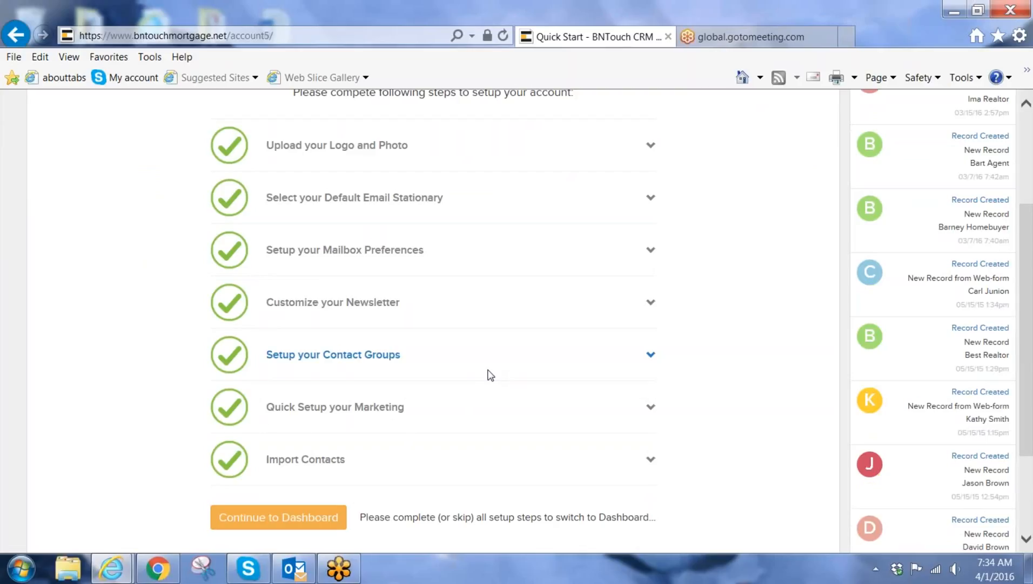
pyautogui.click(282, 522)
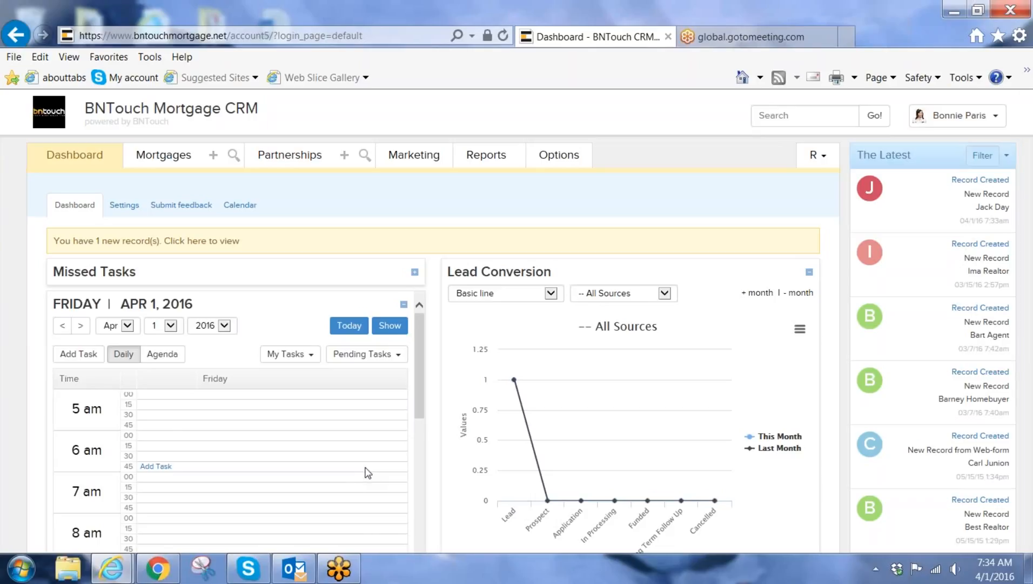
pyautogui.scroll(-1, 406, 441)
pyautogui.scroll(-2, 407, 440)
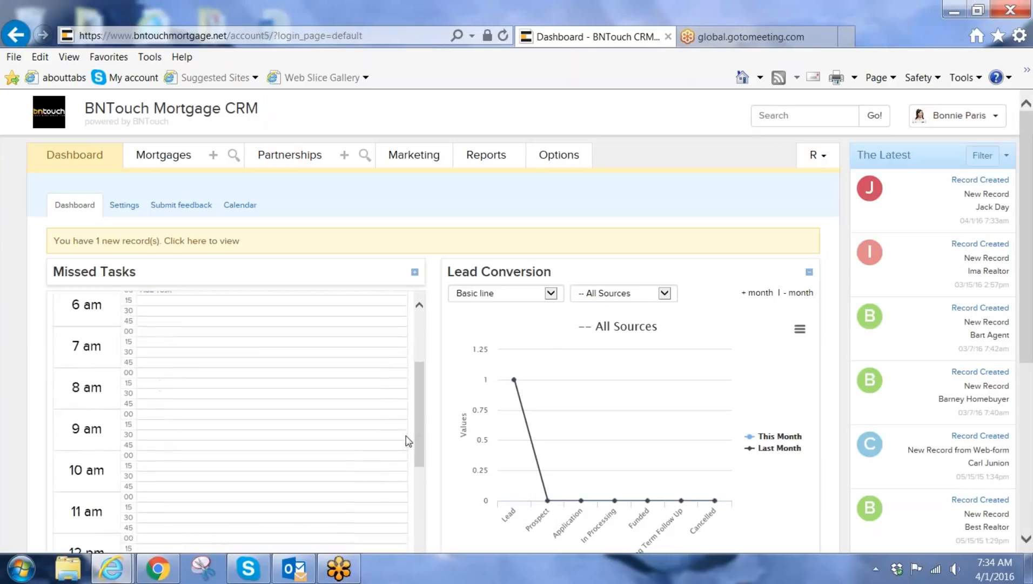
pyautogui.scroll(4, 417, 435)
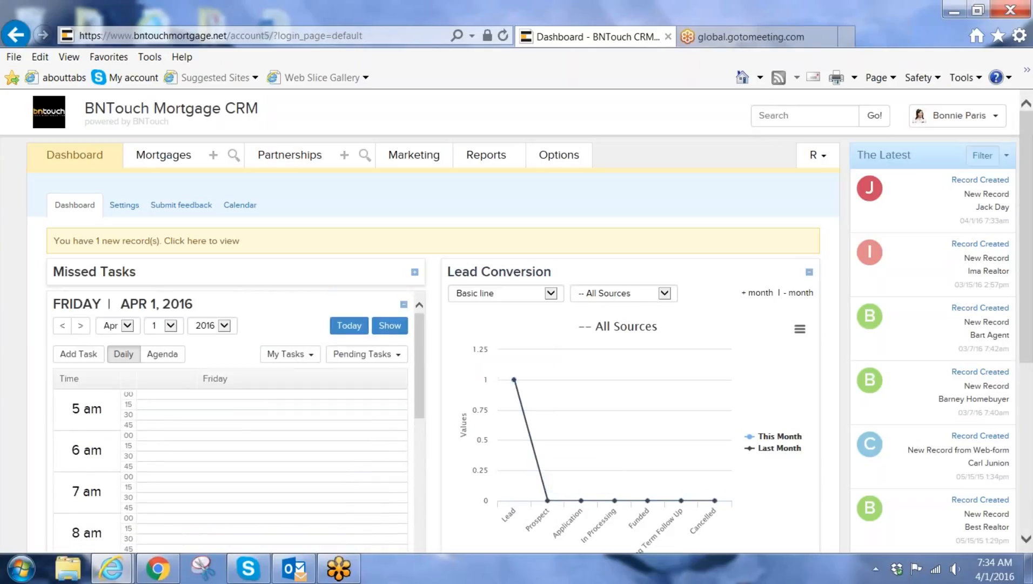